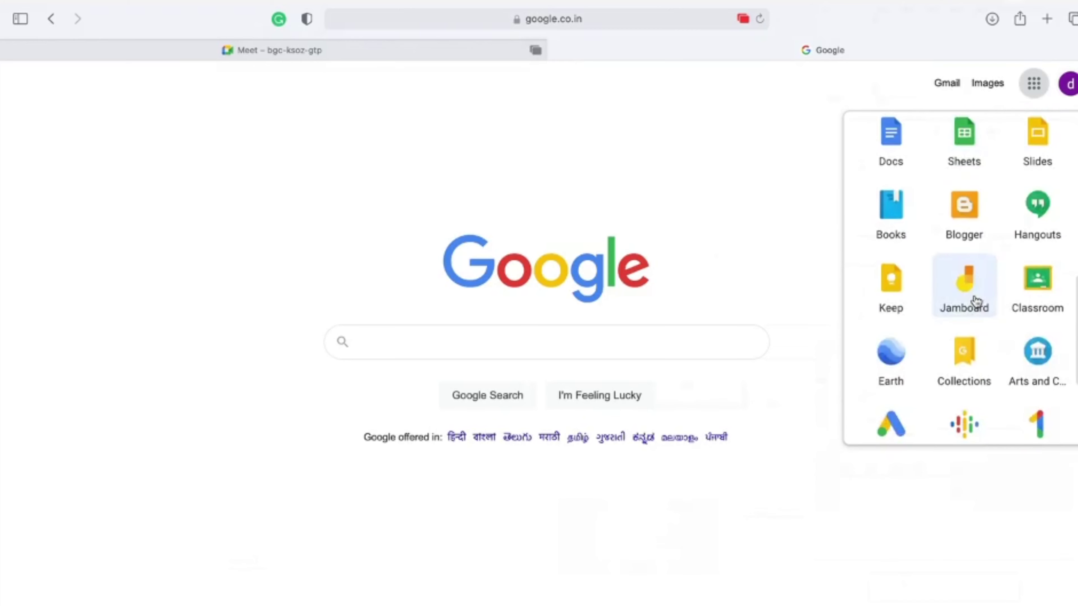
scroll(974, 301, down, 3)
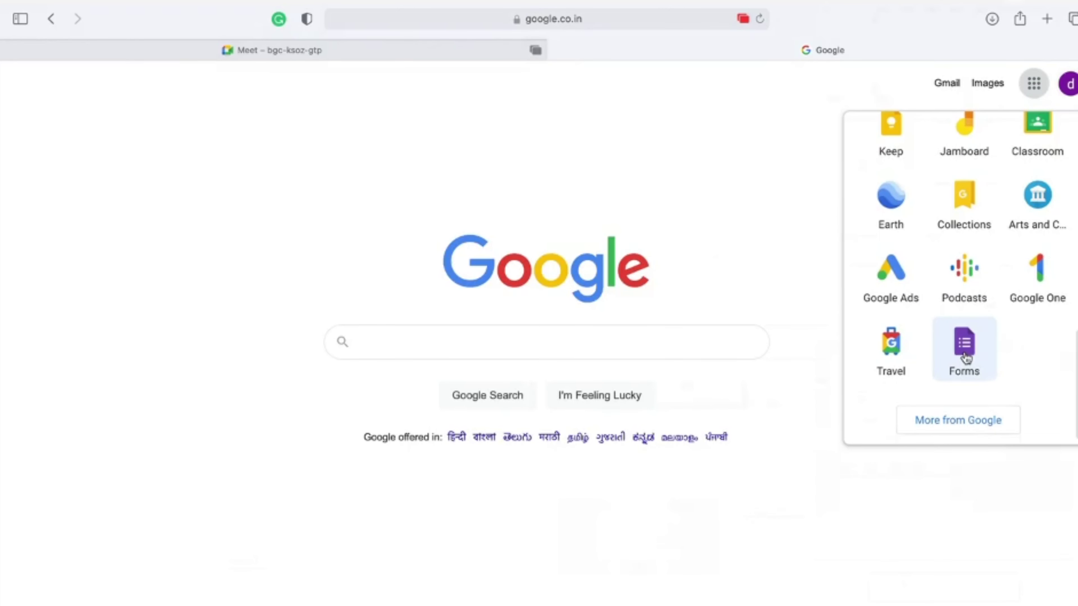
Step: Launch Google Forms from the Google apps grid in Safari
click(966, 358)
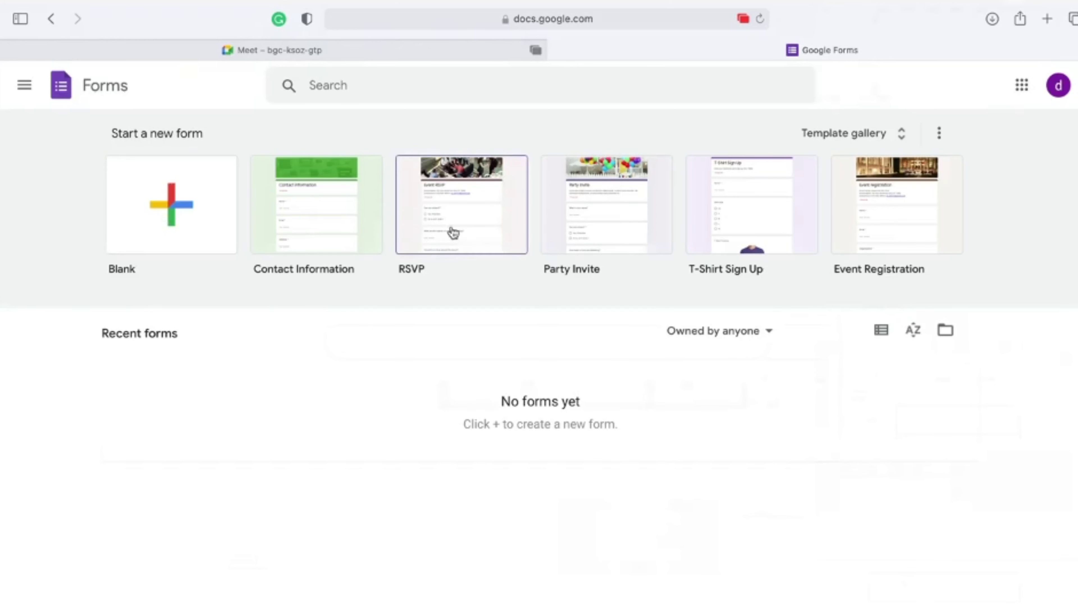
Step: Create a new Blank form from the Template gallery
click(904, 137)
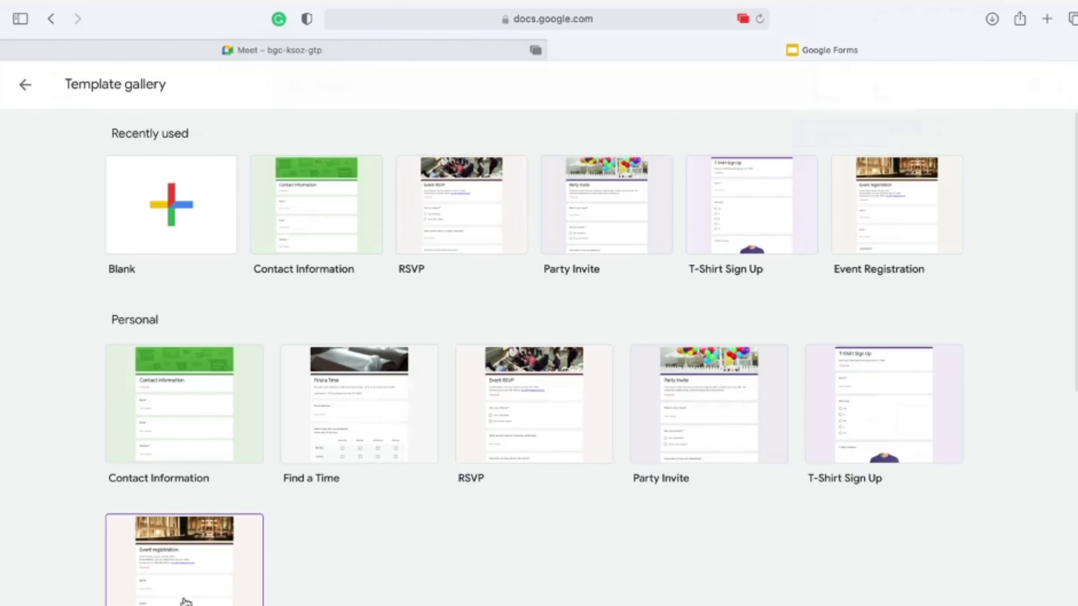
click(203, 228)
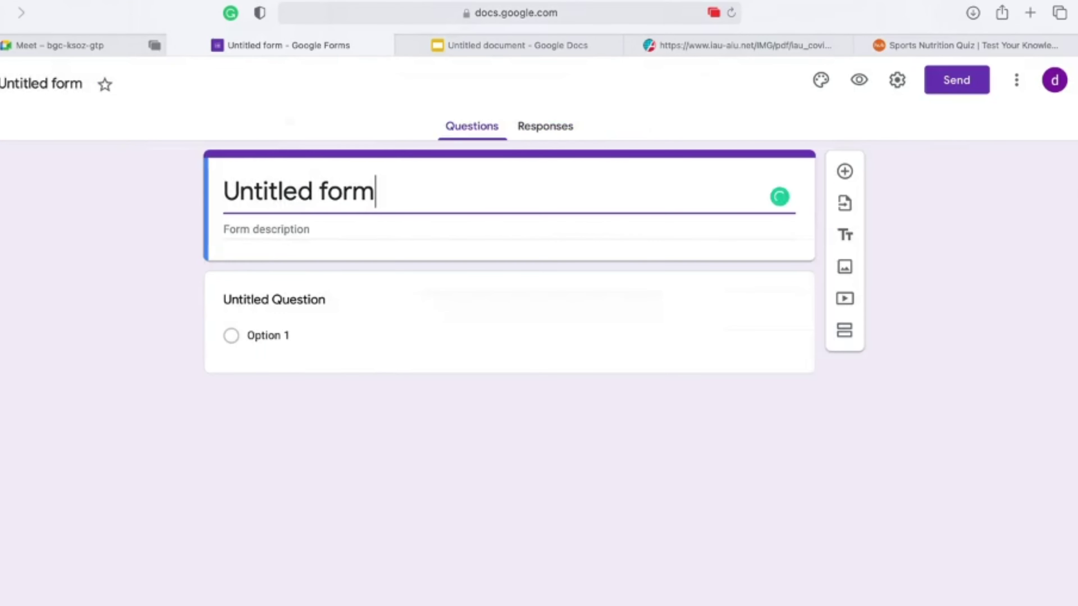
Step: Rename 'Untitled form' to 'Demo Test Paper' and select the title text for replacement
click(214, 524)
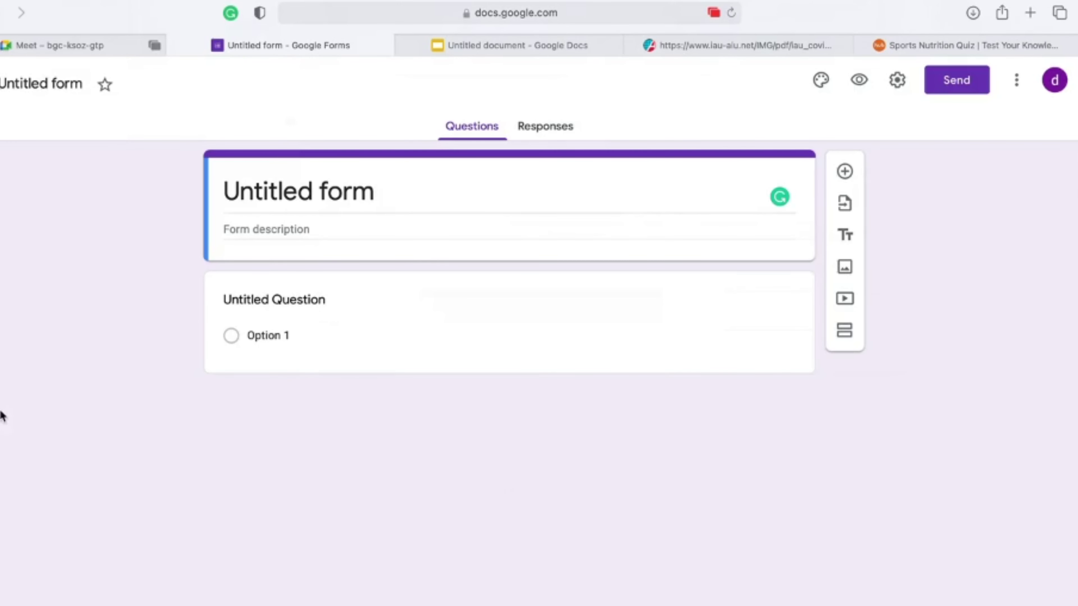
double_click(19, 84)
triple_click(19, 84)
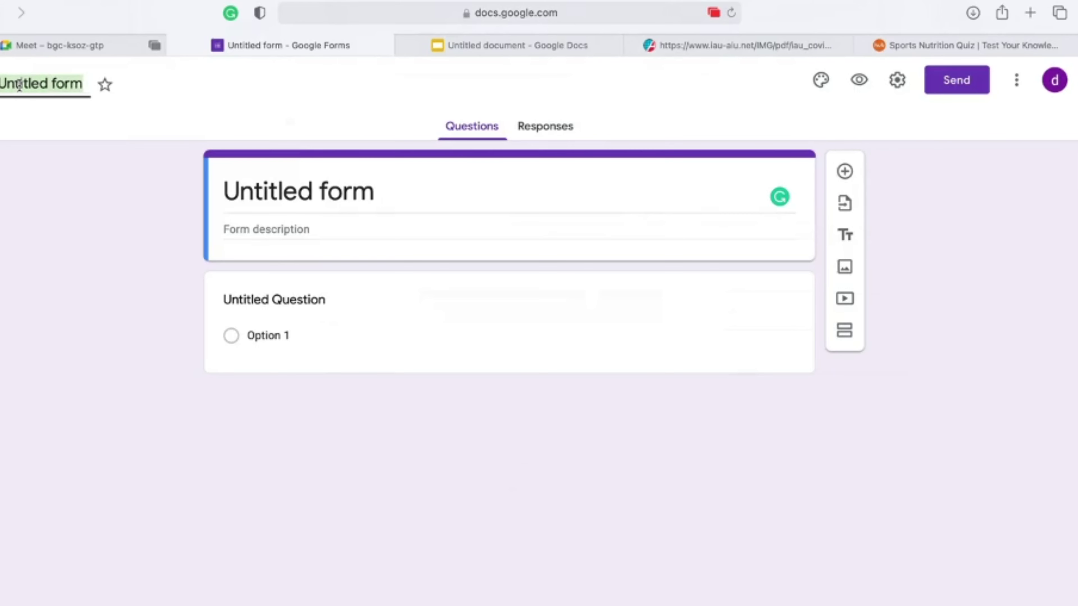
text(Demo)
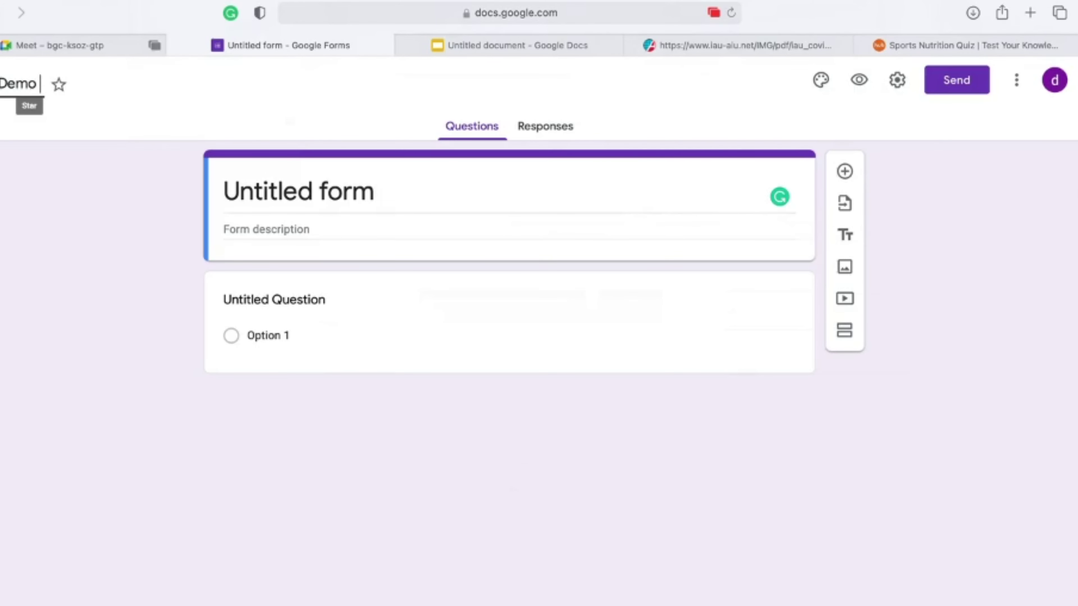
text( Test)
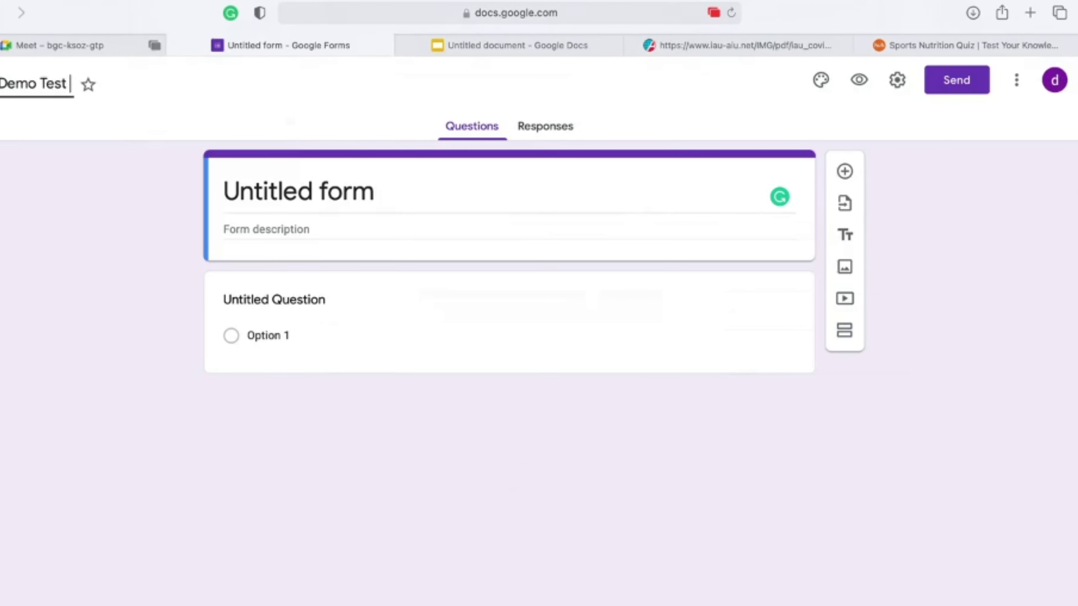
text( Paper)
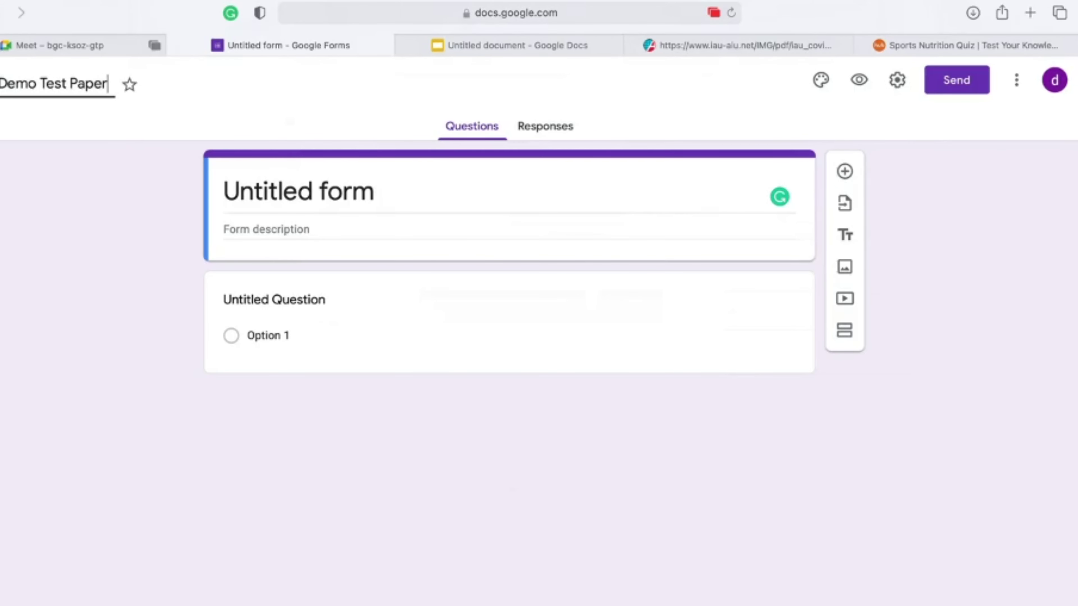
click(345, 196)
click(226, 189)
drag(226, 190, 473, 187)
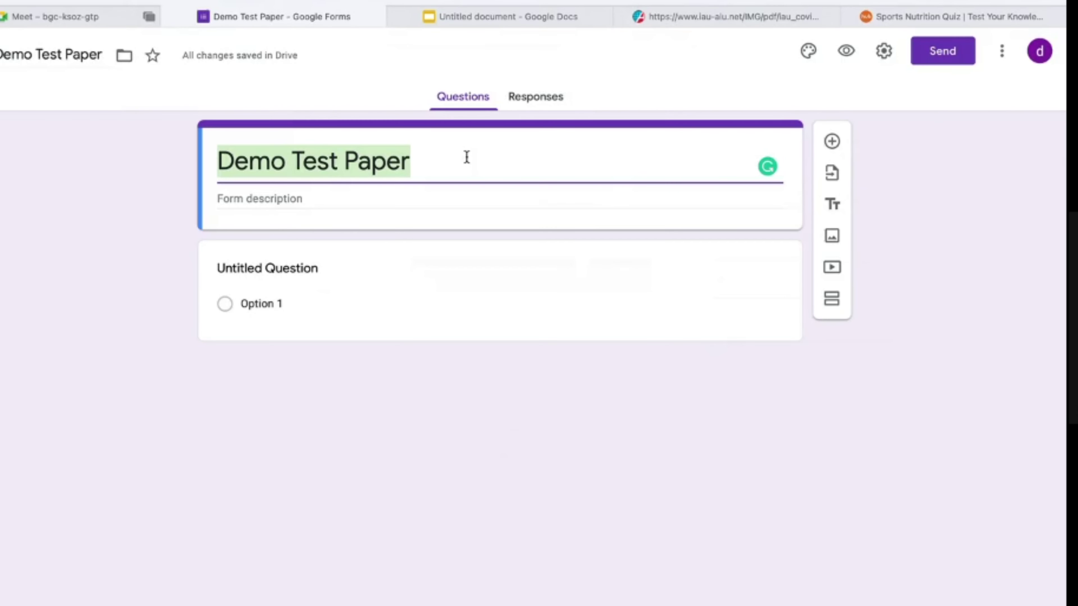
Step: Write the title as Sharda University, Wellness and Fitness, Sports Nutrition, B.Sc in Nutrition, May 2020-21
text(Inst)
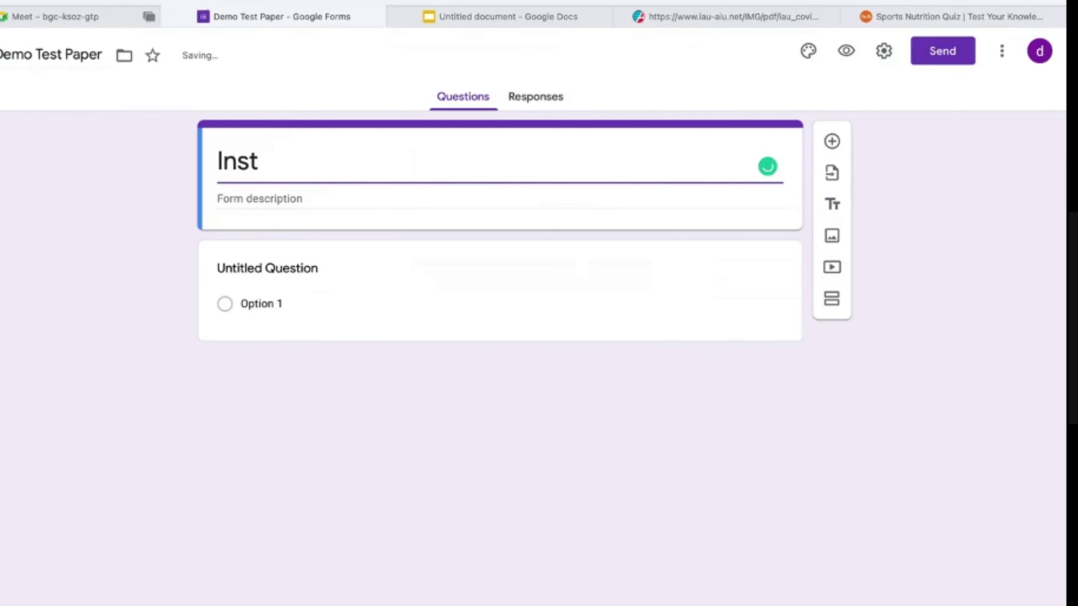
text(itu)
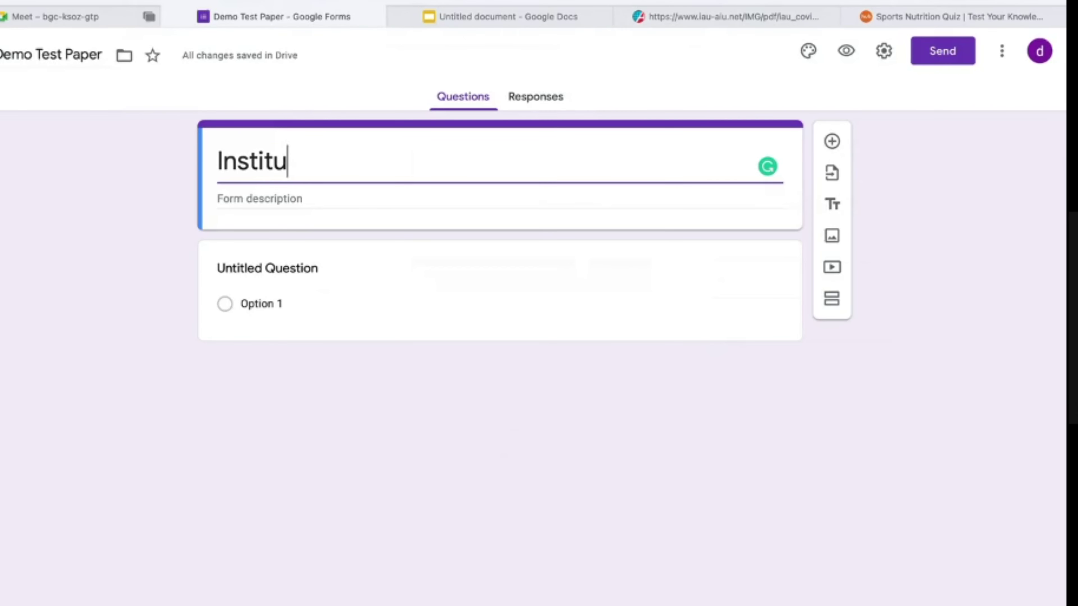
text(tion Name : )
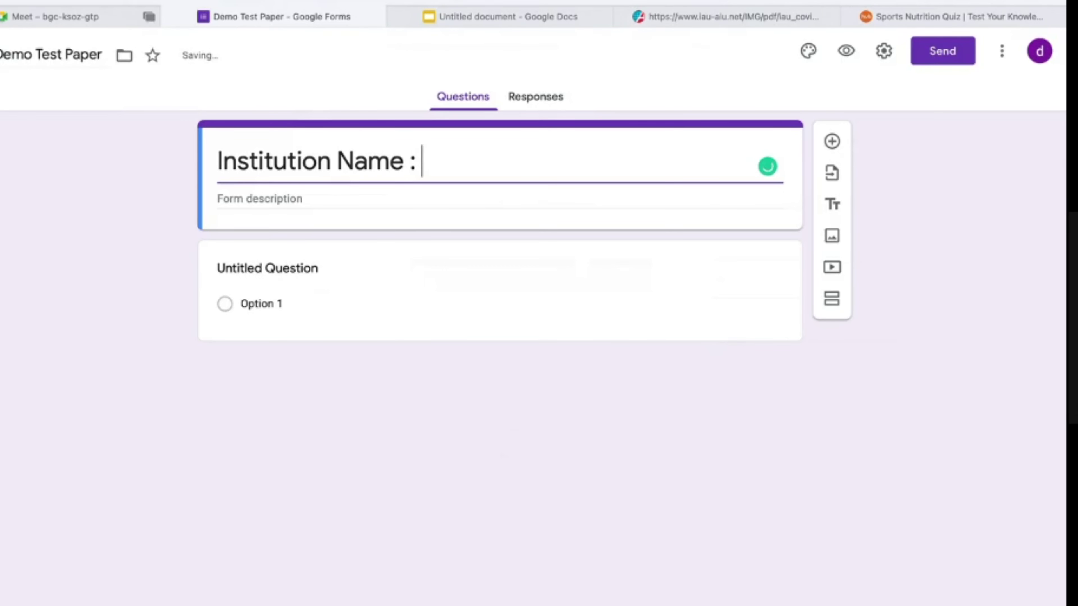
text(Sh)
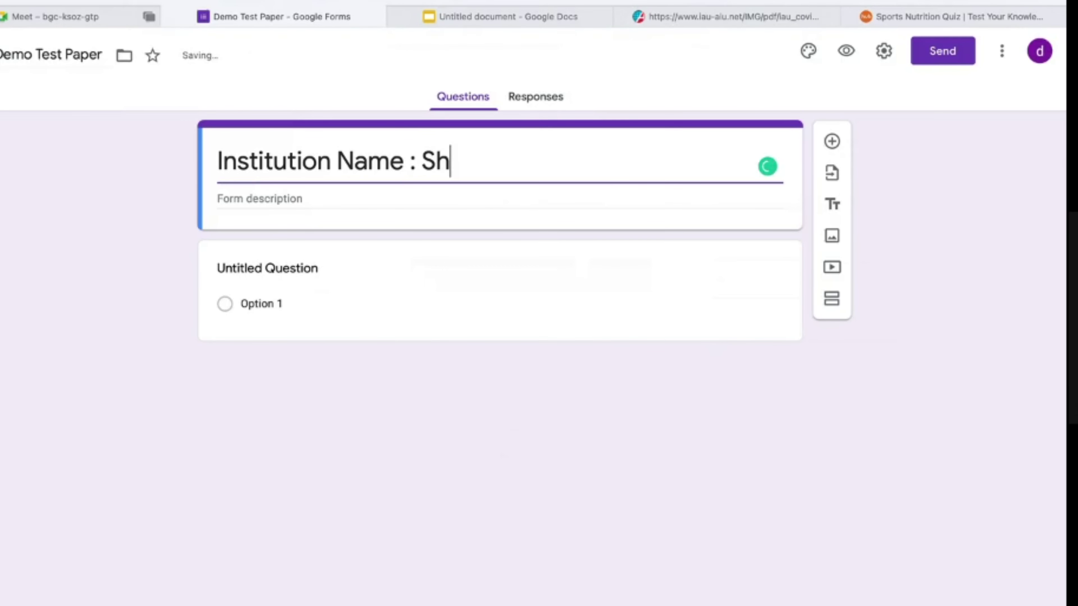
text(arda)
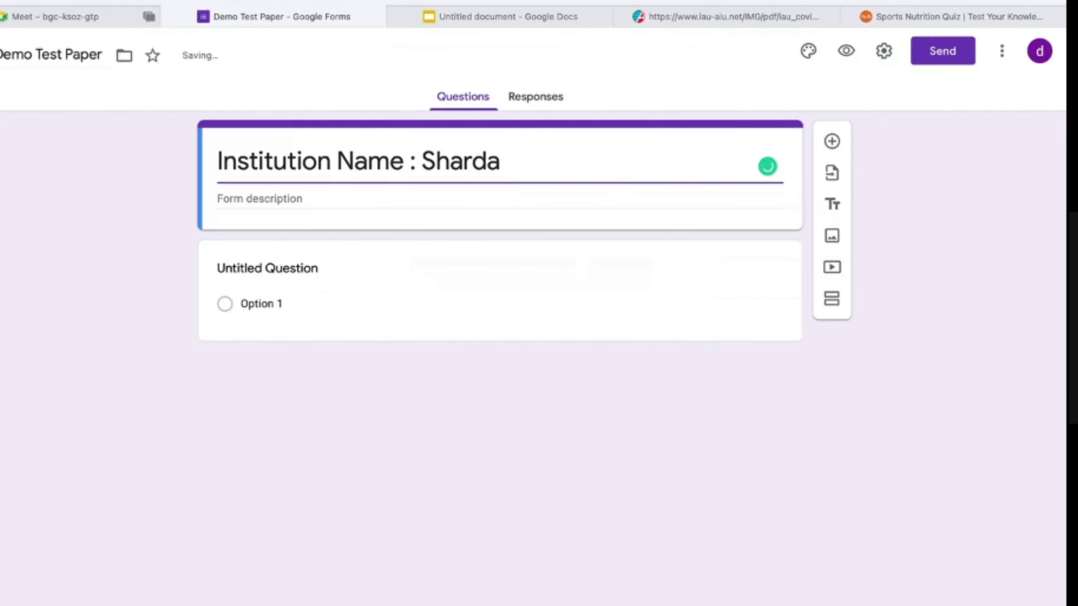
text( Universi)
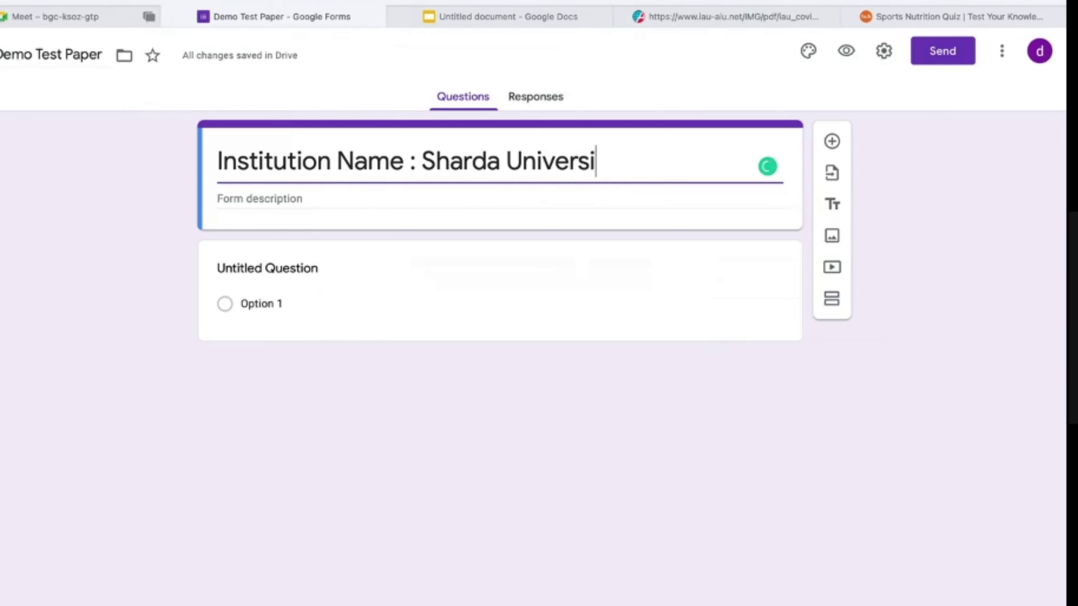
text(ty)
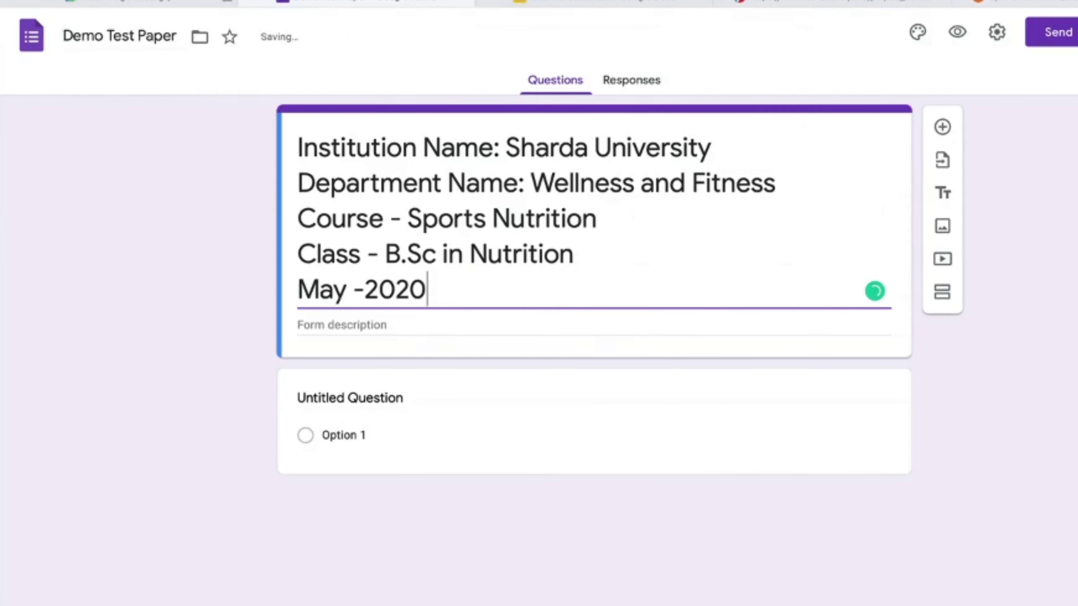
text(-21)
click(559, 323)
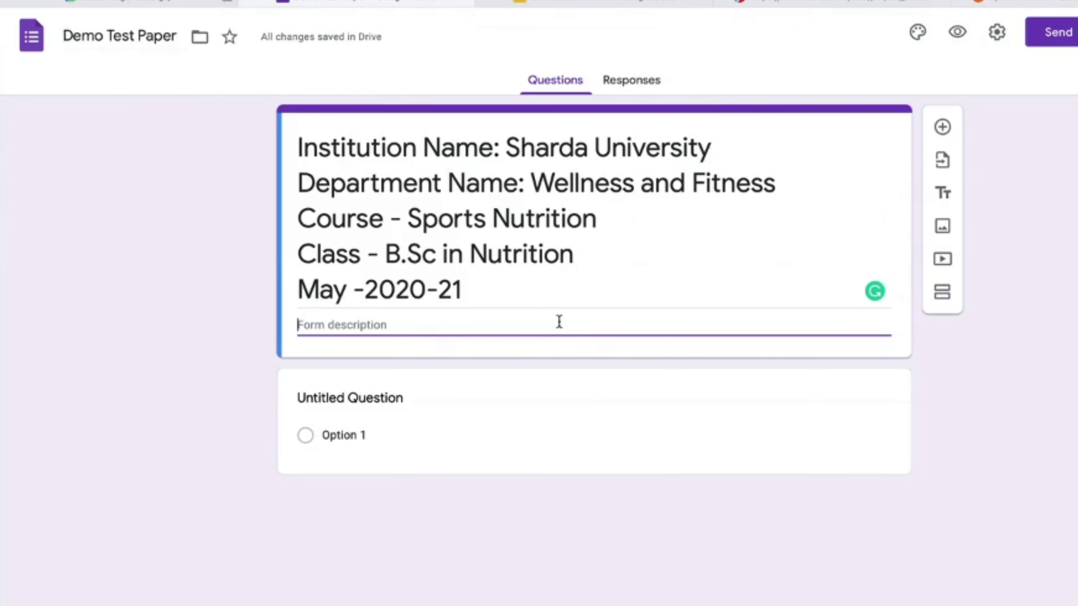
Step: Enter 'Type of Questions - MCQ', 'Numbers of Questions- 30' and 'Date of Exam : 20th May 2021'
text(Type of Questions - MCQ)
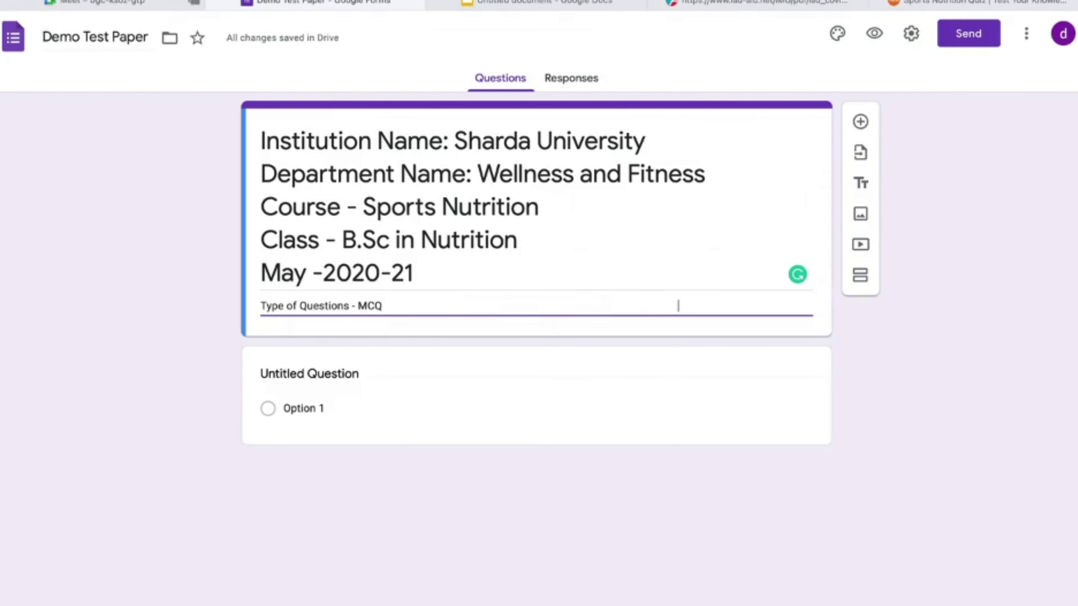
text(Numbers of Questions- 30)
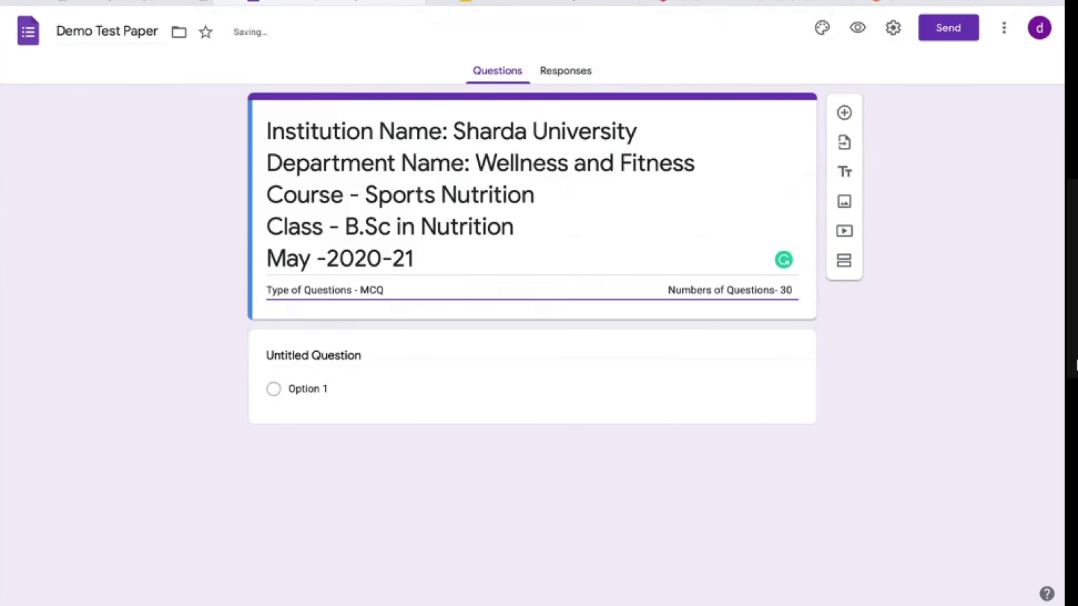
key(Return)
text(Ti)
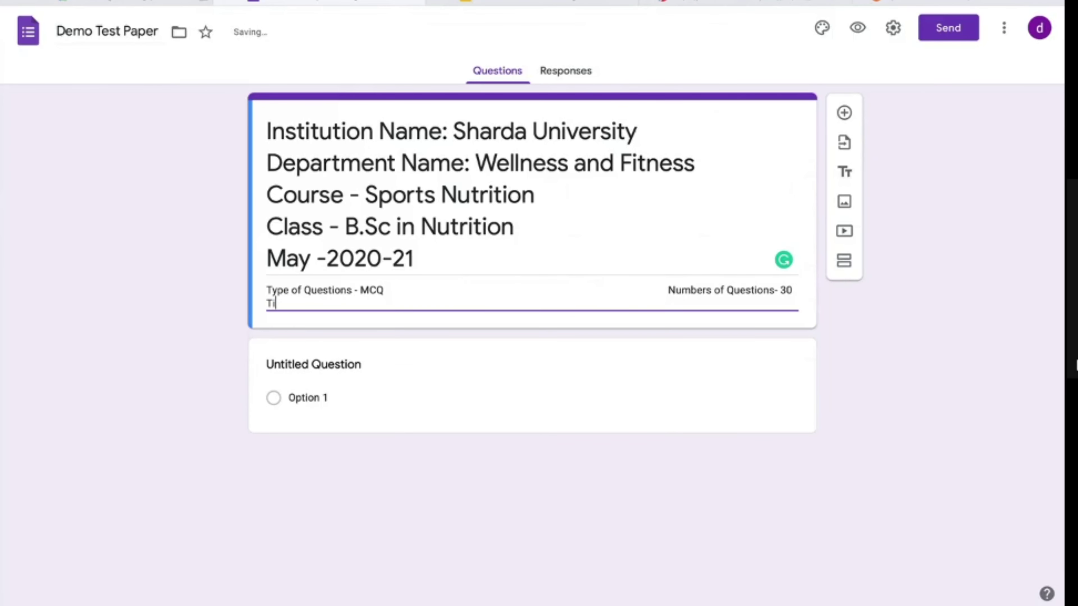
key(BackSpace)
key(BackSpace)
key(Return)
text(Date of Exam :)
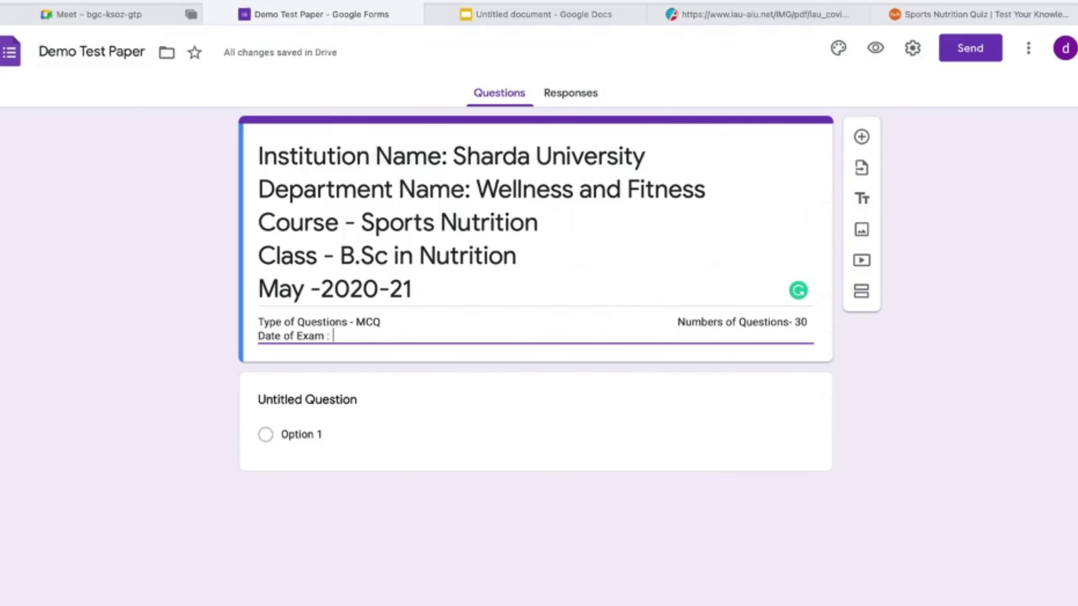
text( 20th)
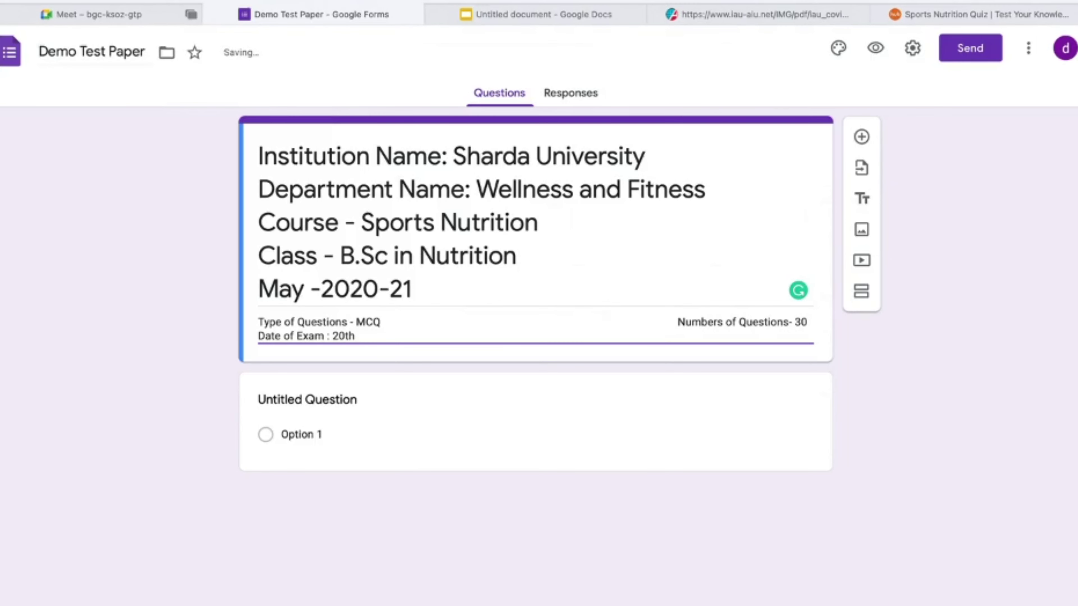
text( May 2021)
Step: Add 'Timing - 10.00 to 10.30 am' beneath the question count line
click(676, 322)
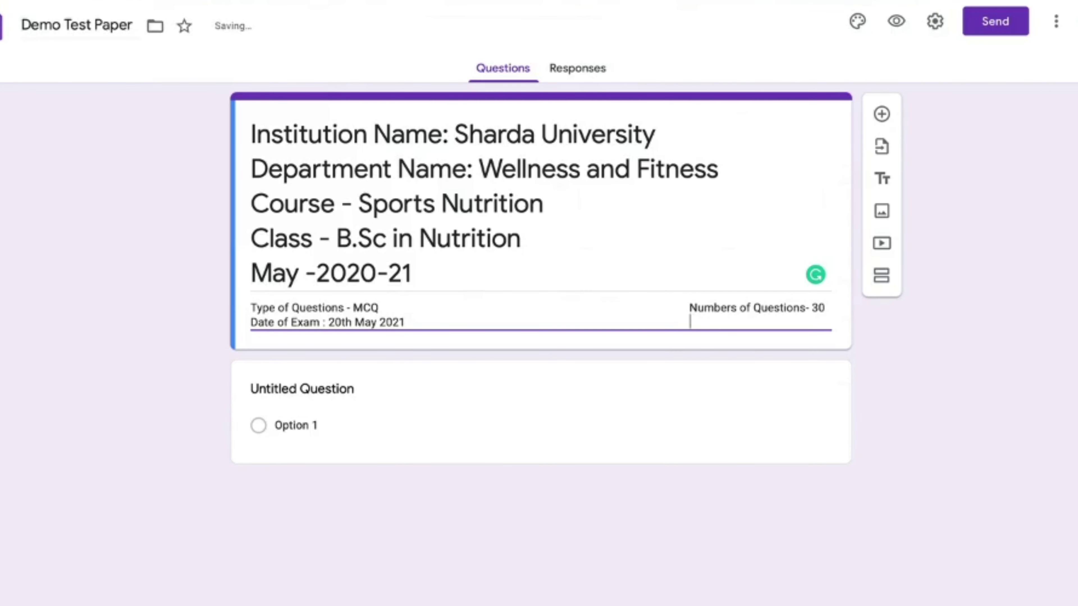
text(Timing - 10.00 to)
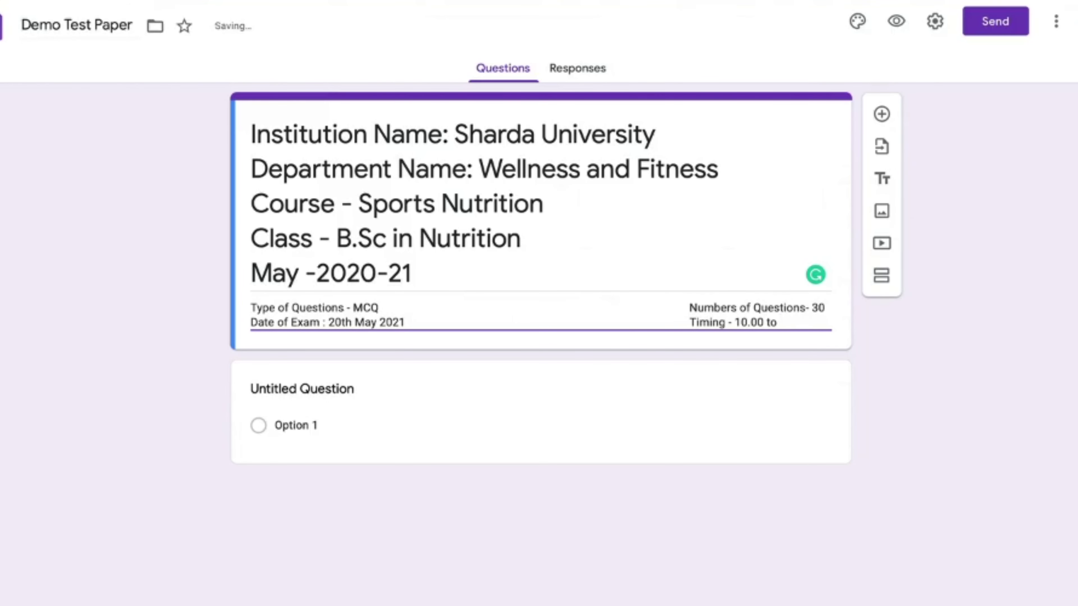
text(10.30 am)
key(Left)
key(Left)
key(Left)
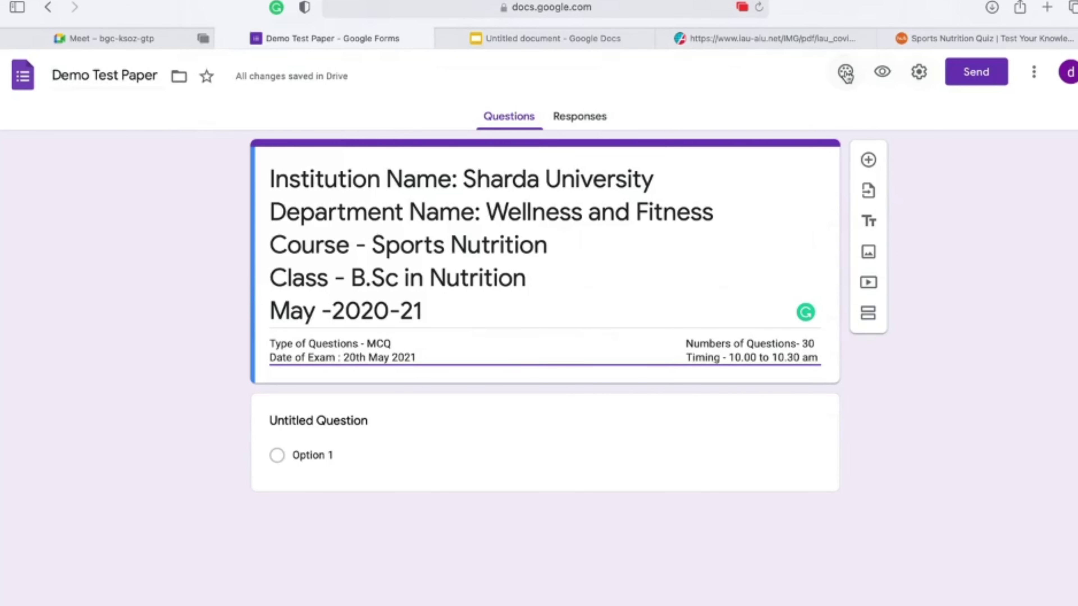
Step: Open the theme panel's header image chooser and browse the Themes images
click(834, 88)
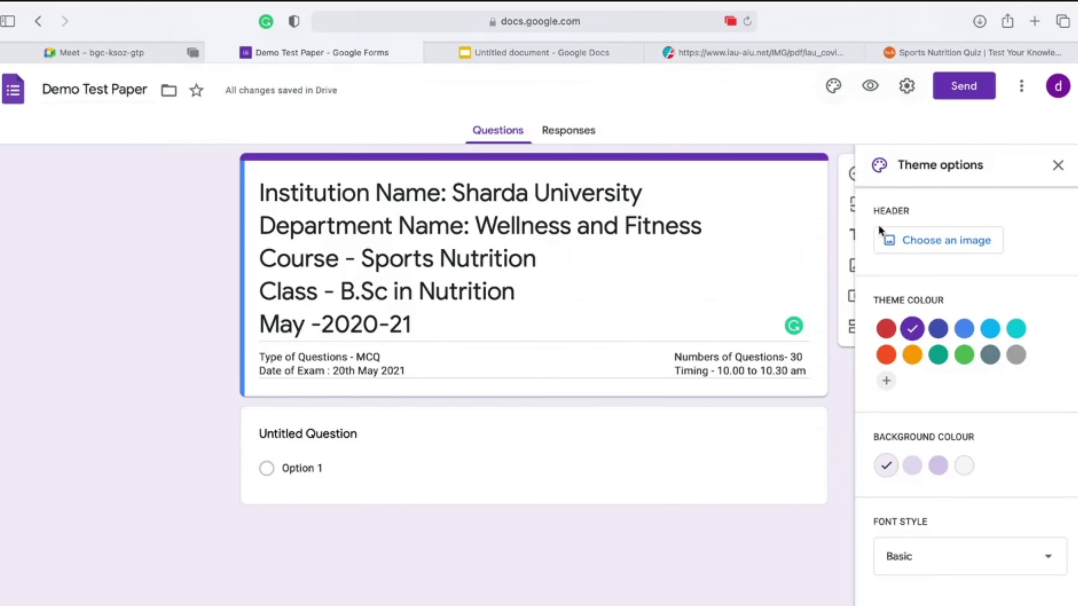
click(928, 245)
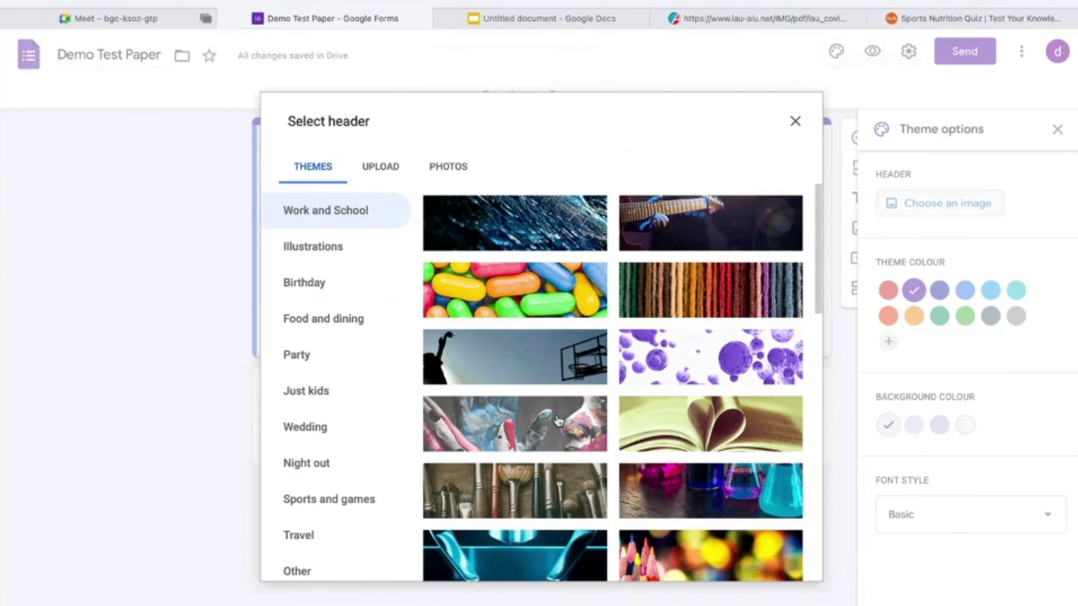
scroll(558, 420, down, 10)
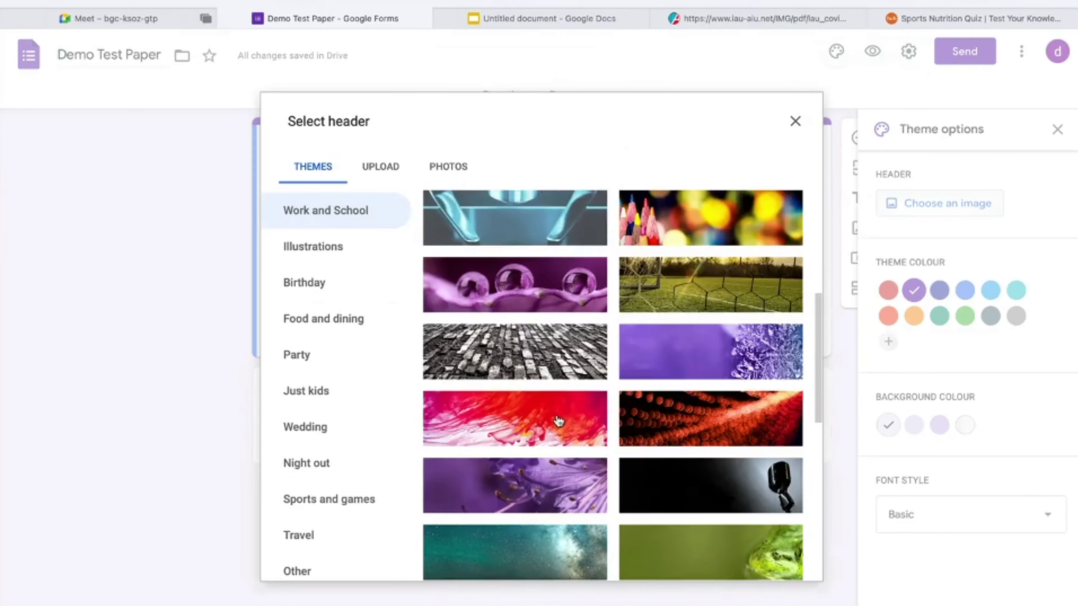
scroll(558, 420, down, 2)
scroll(558, 420, up, 10)
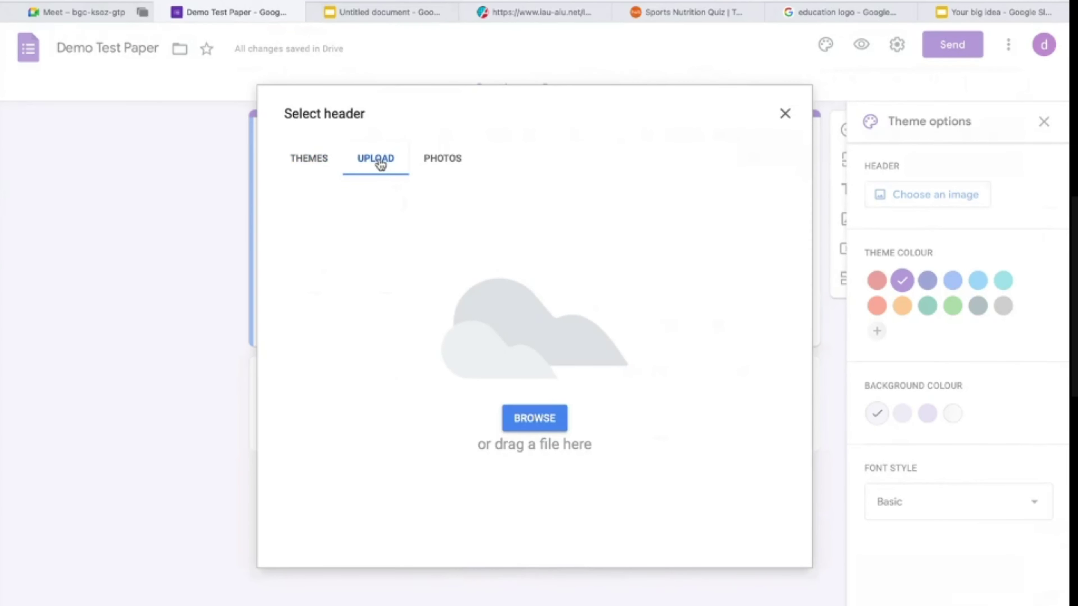
Step: Upload the 10.17.22 PM Sharda University banner screenshot from the Desktop
click(535, 418)
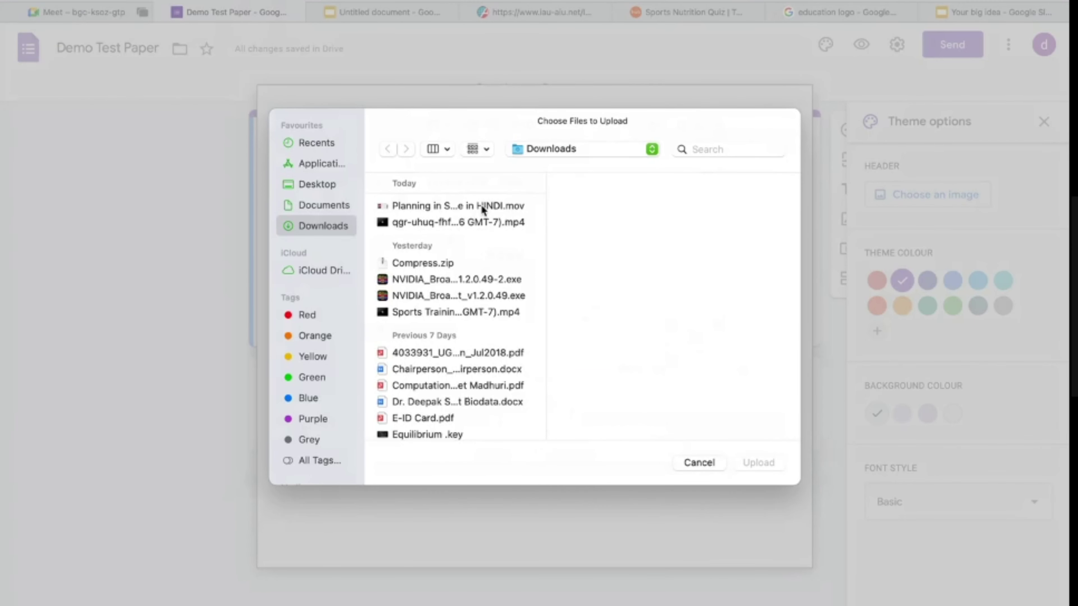
click(307, 185)
click(443, 207)
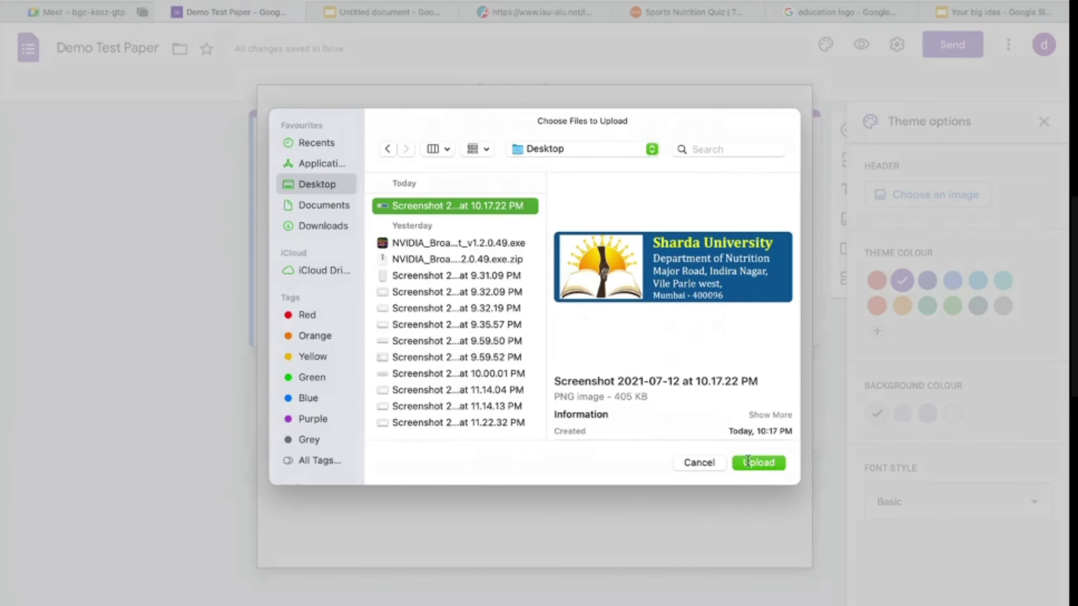
click(758, 462)
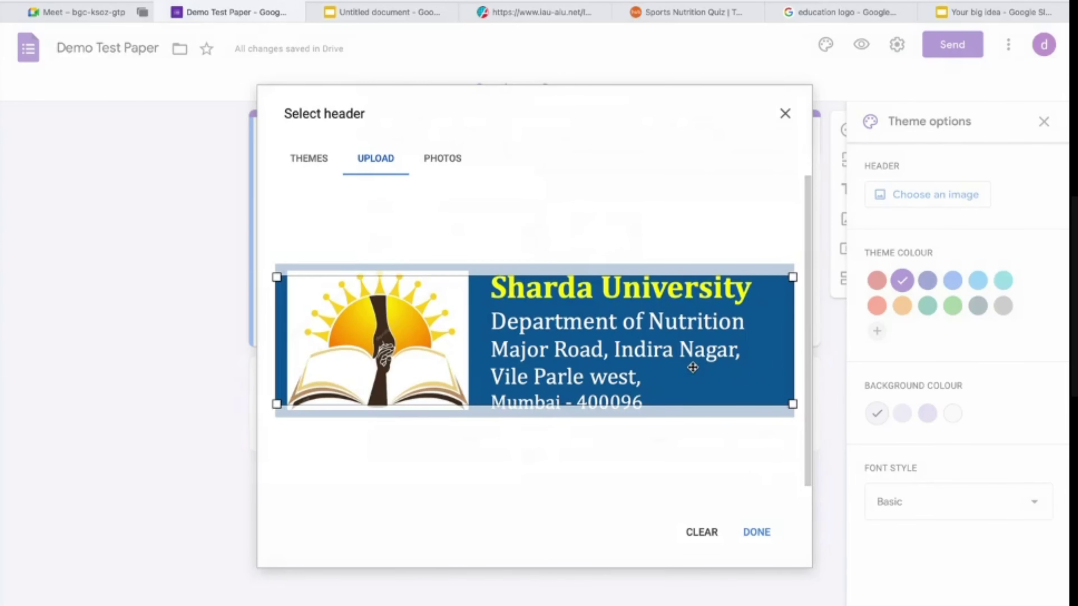
Step: Move the crop frame up to the banner's top edge
mouse_move(692, 368)
mouse_down()
mouse_move(692, 356)
mouse_move(693, 374)
mouse_up()
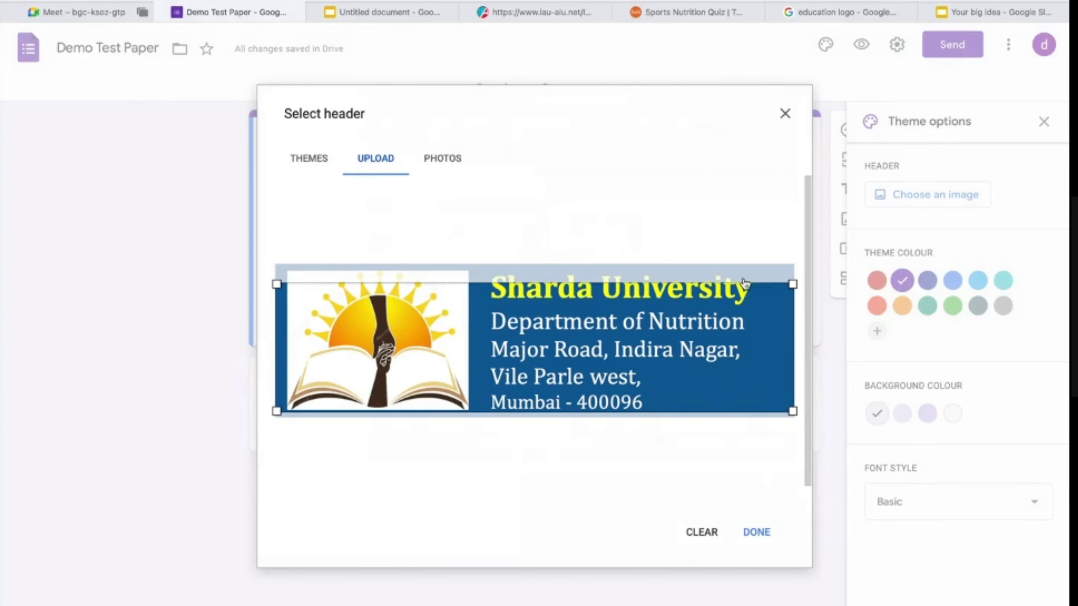
drag(792, 281, 790, 277)
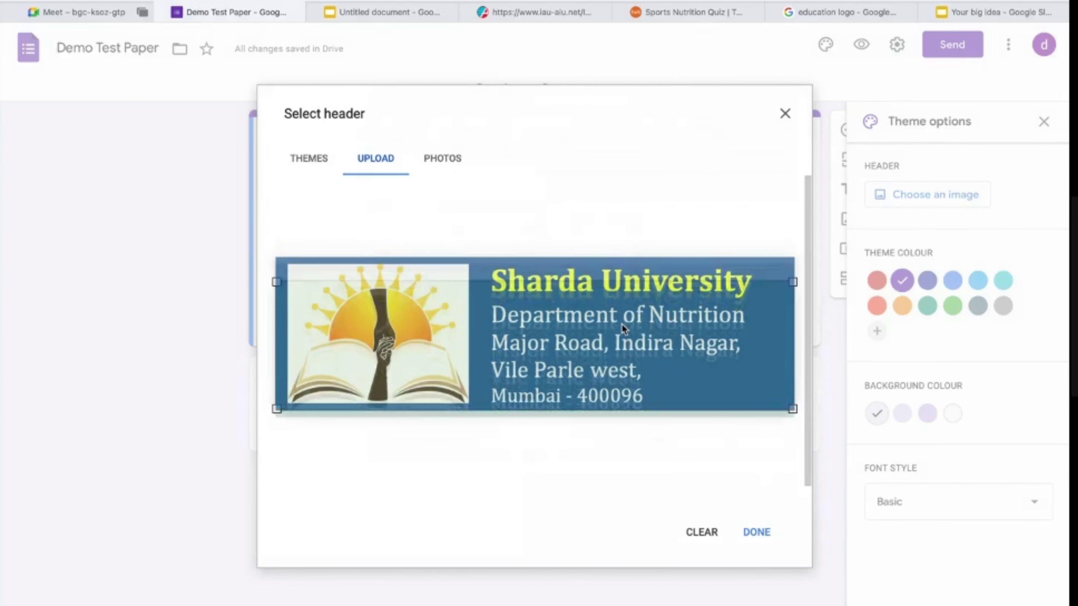
drag(621, 325, 513, 302)
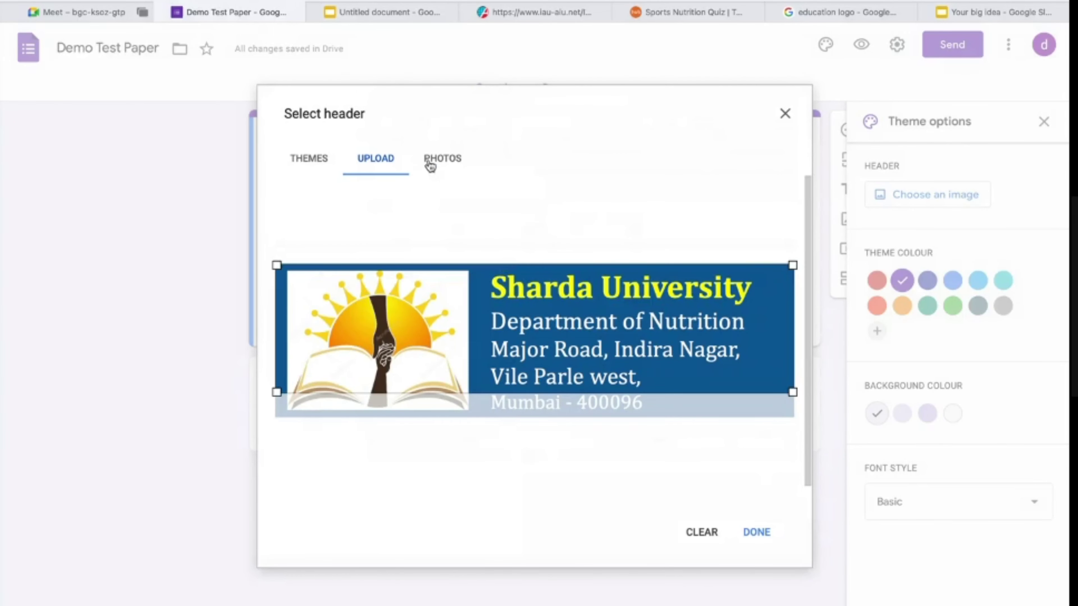
Step: Check the Photos and Upload tabs, then go to the 'Your big idea' slides
click(441, 159)
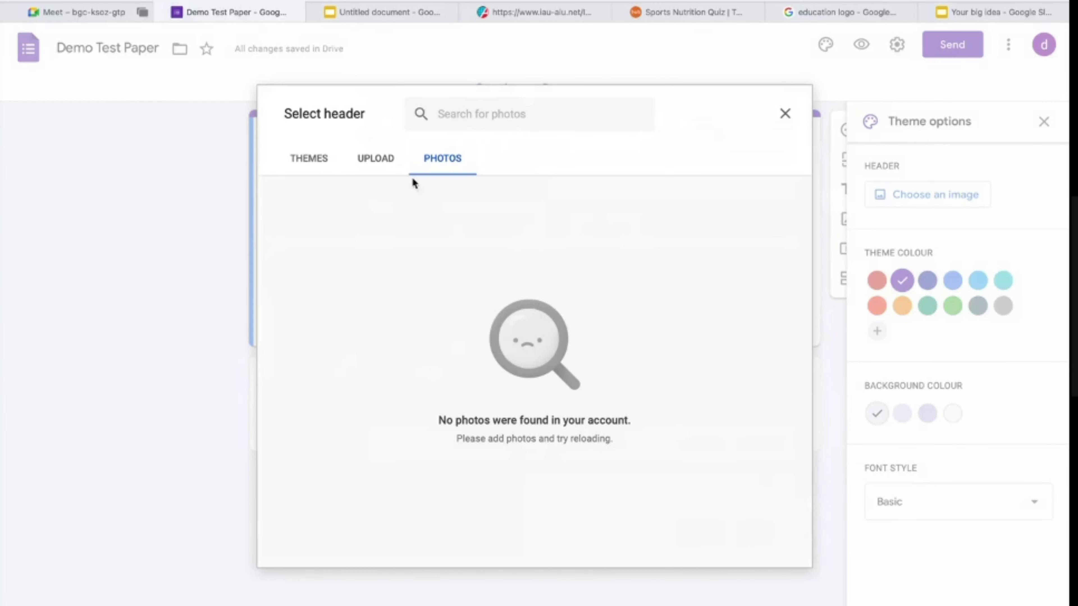
click(387, 164)
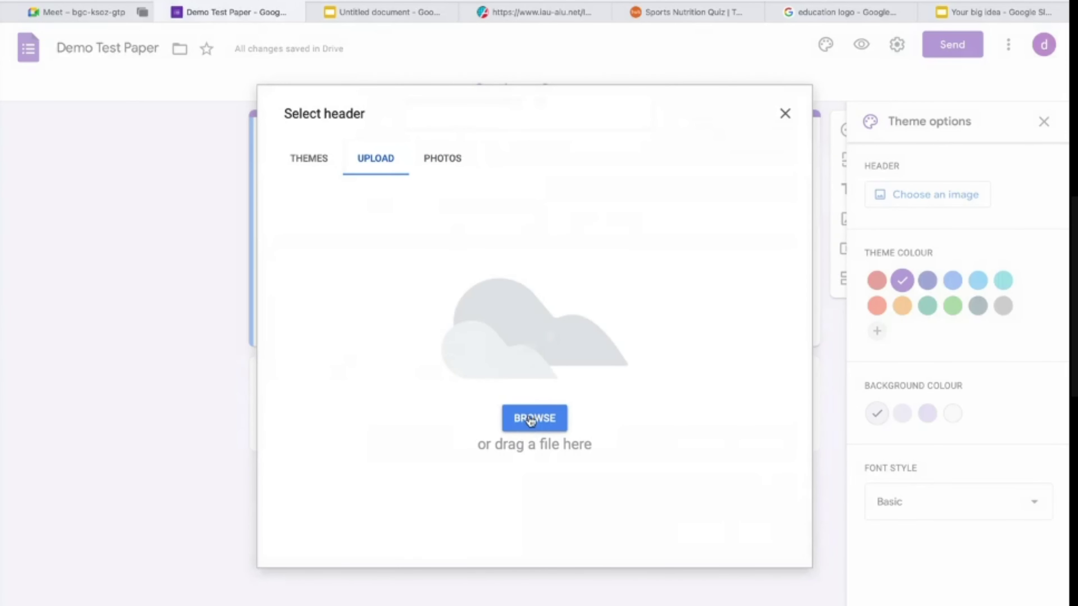
click(990, 14)
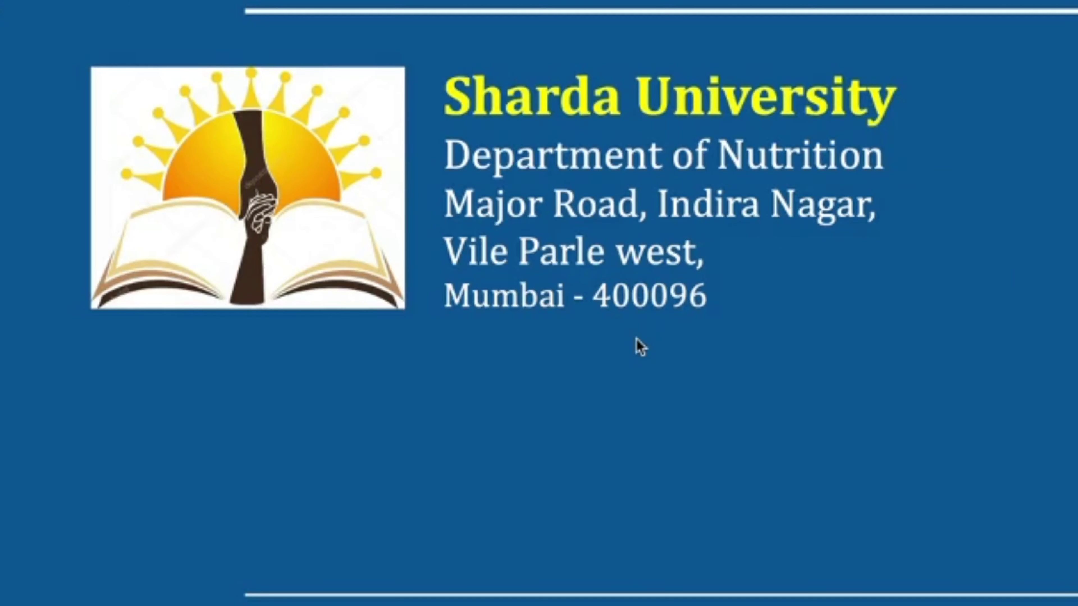
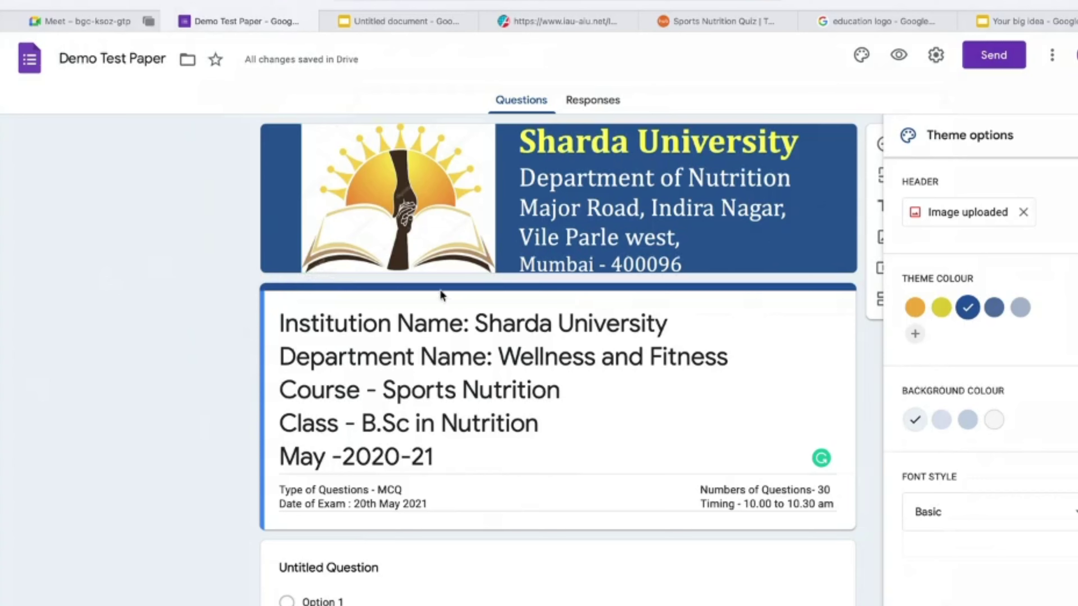
Step: Add a custom deep violet to the theme colours, keeping slate blue as the applied theme
click(994, 309)
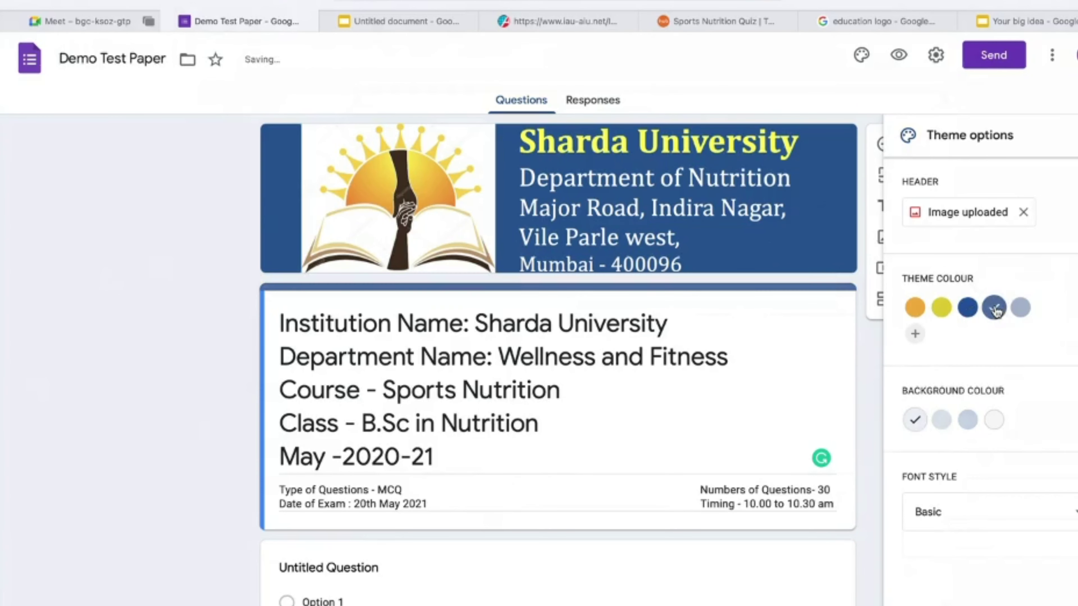
click(914, 334)
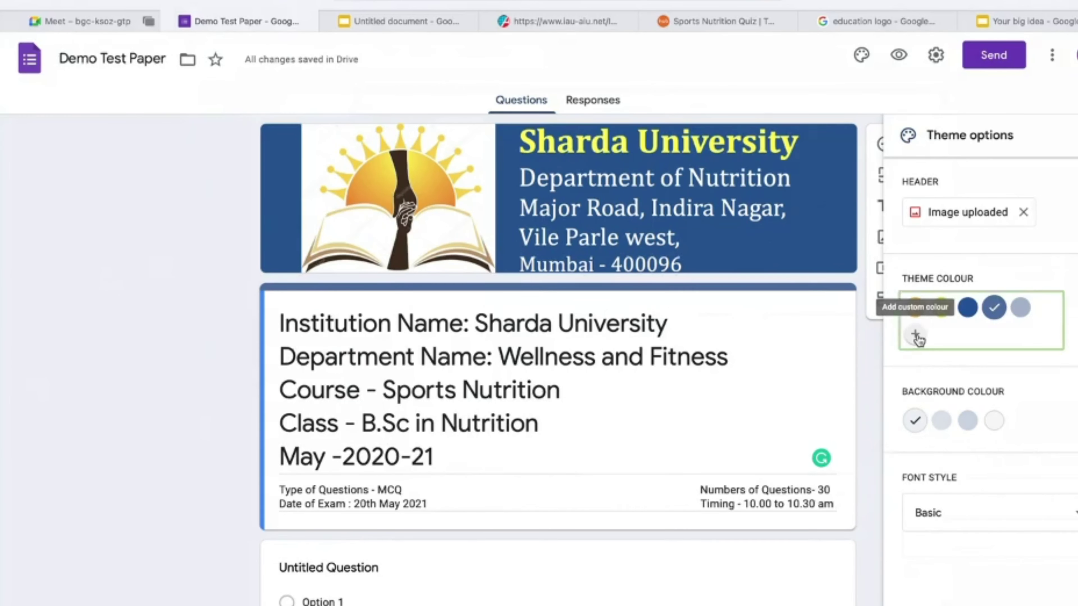
drag(932, 410, 1019, 412)
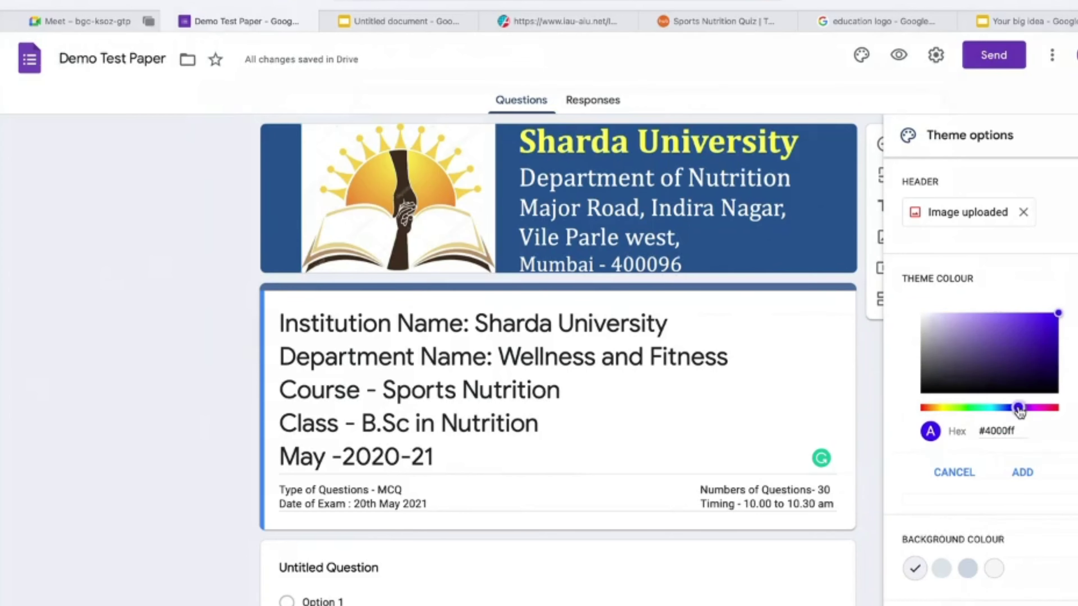
click(1049, 338)
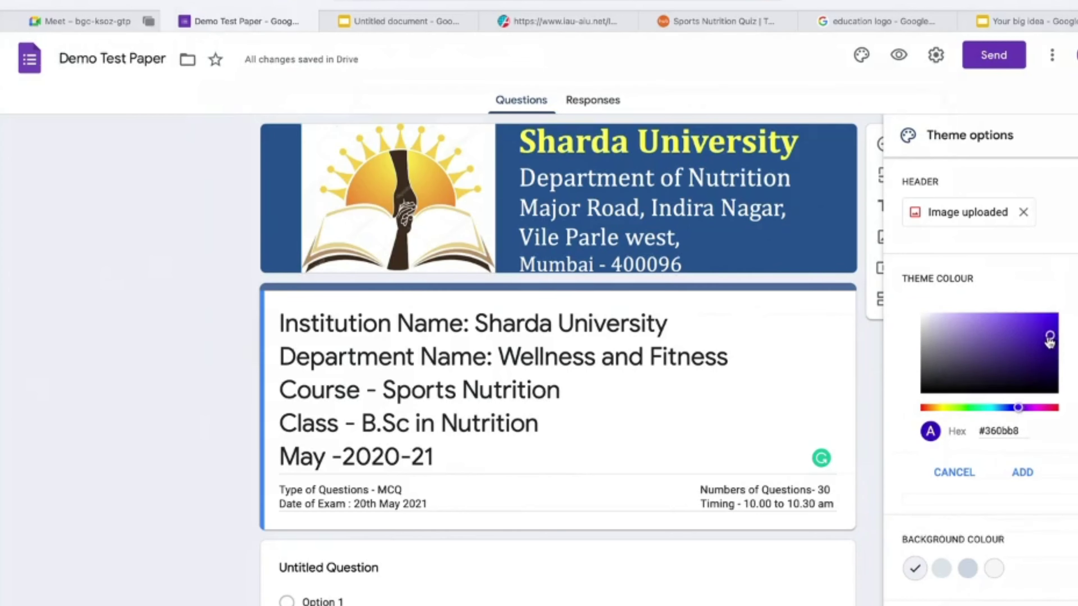
click(1022, 473)
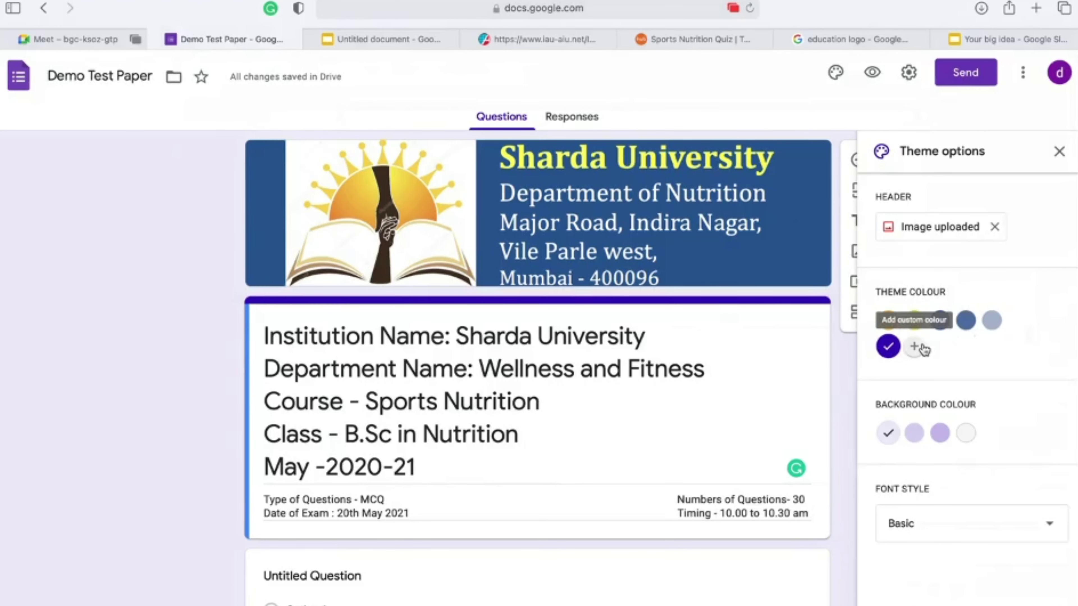
click(966, 321)
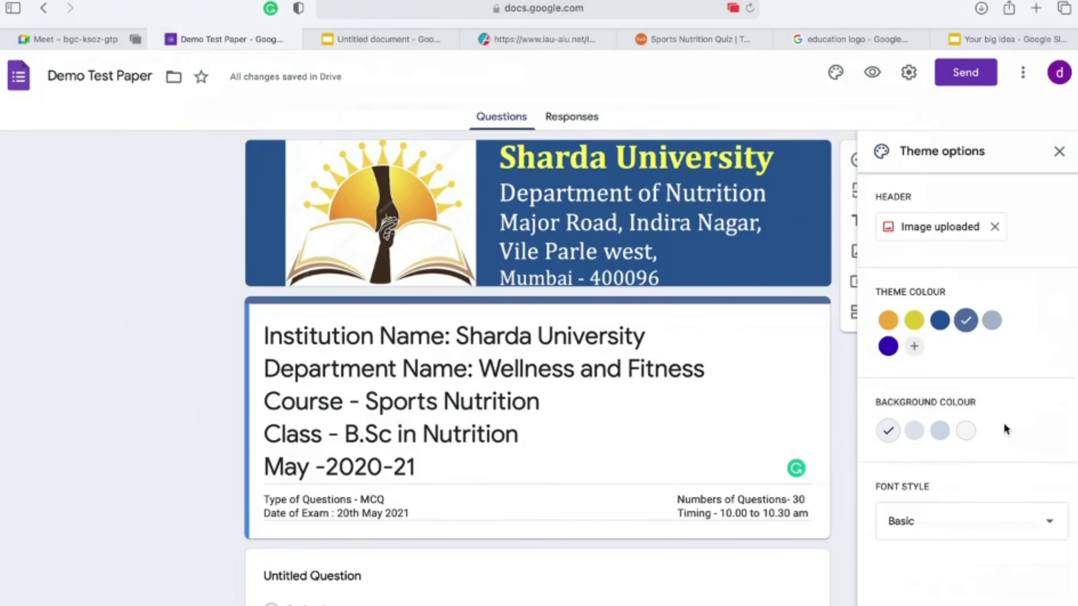
Step: Set the form background to the darker blue-grey shade after trying the lighter one
click(940, 438)
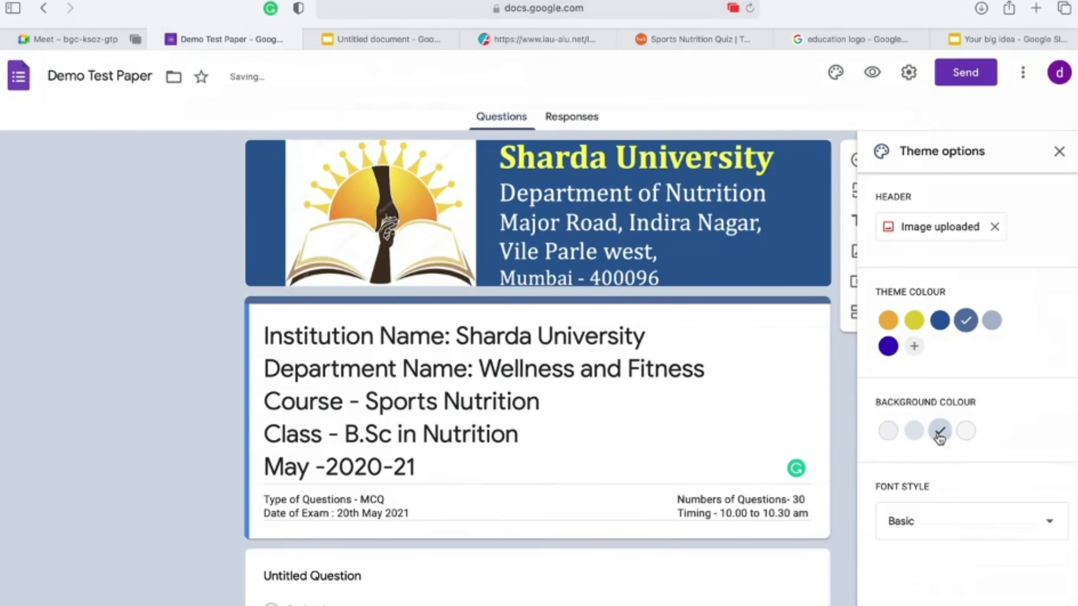
click(914, 432)
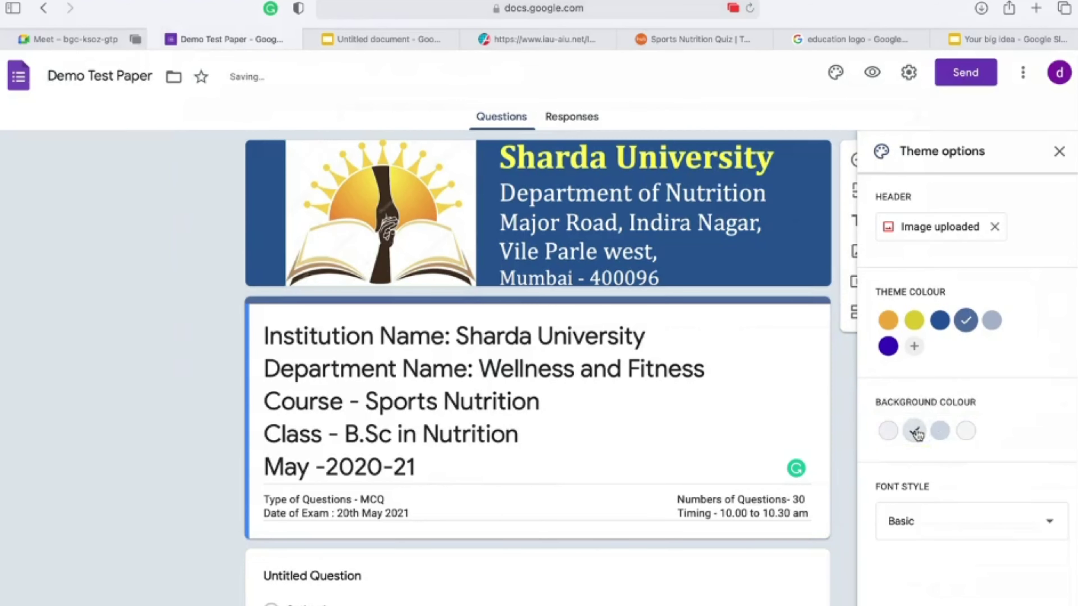
click(940, 432)
Step: Try the Decorative, Formal and Playful font styles, then settle on Basic
click(945, 527)
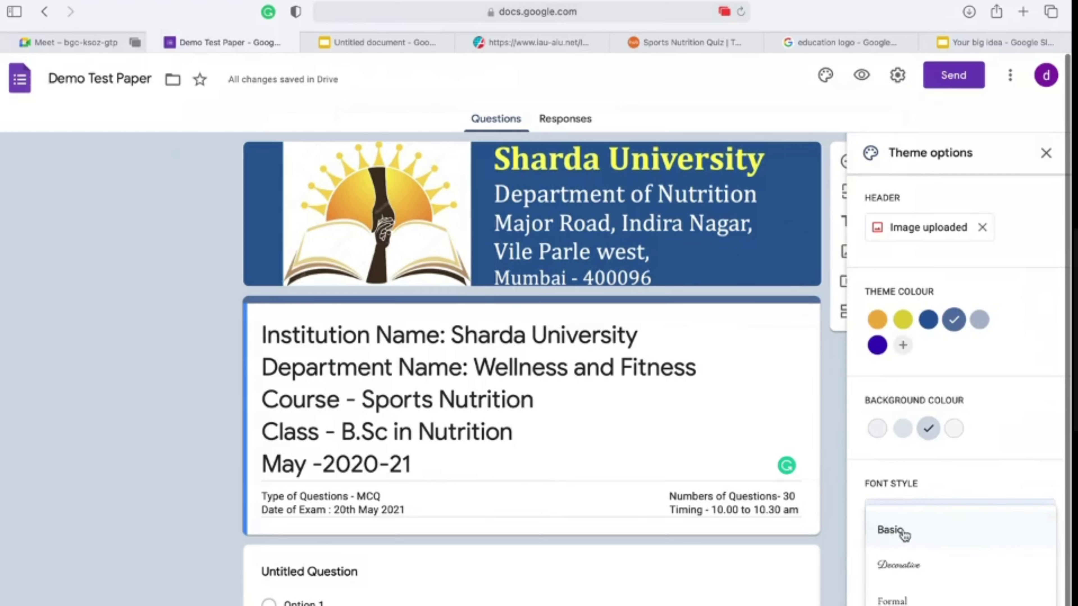
click(903, 566)
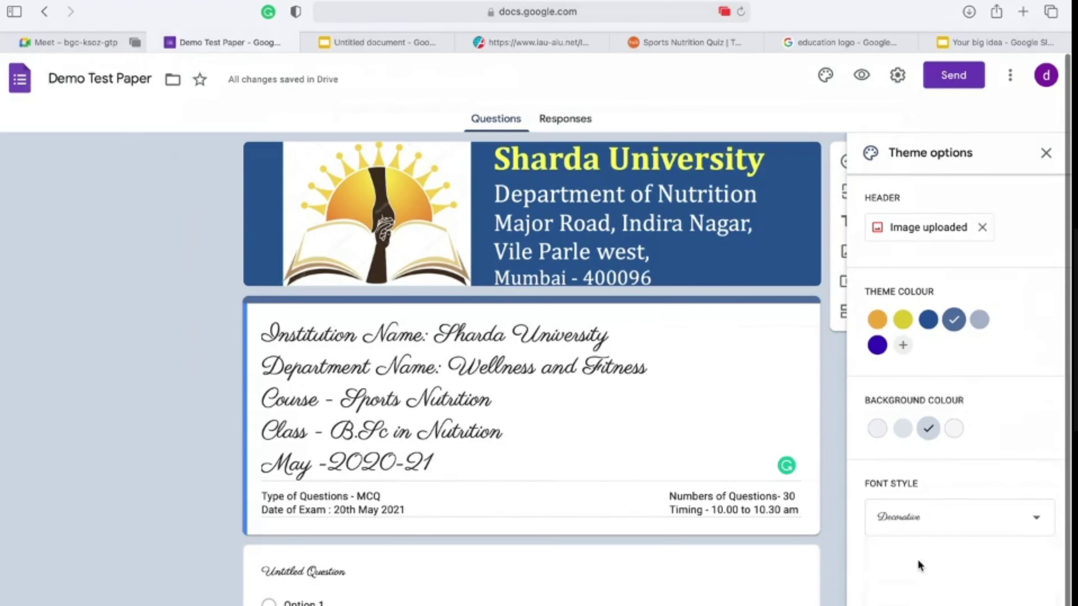
click(949, 526)
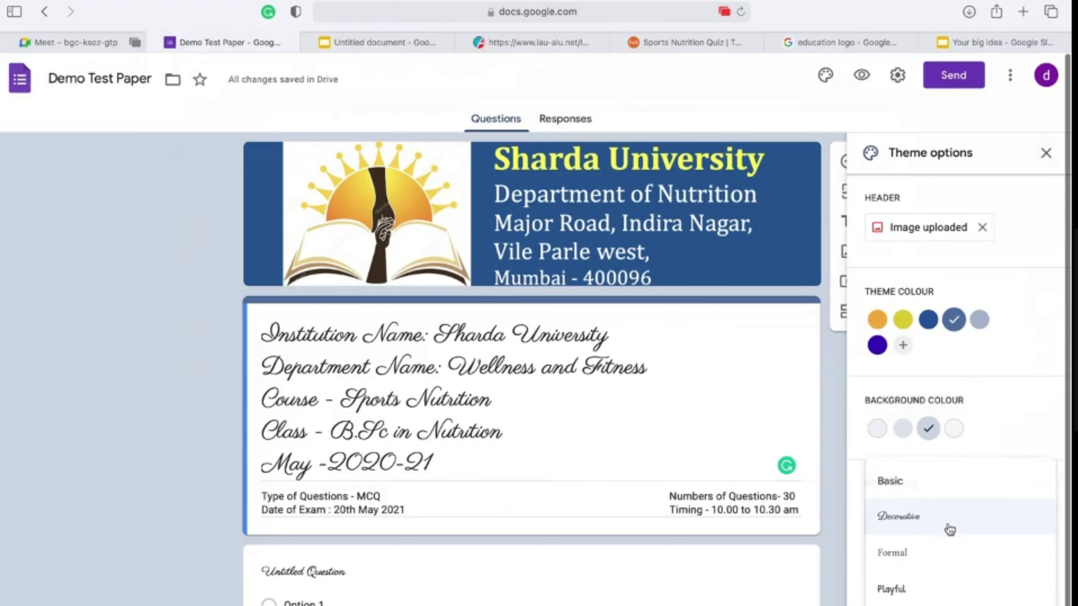
click(922, 558)
click(926, 521)
click(914, 568)
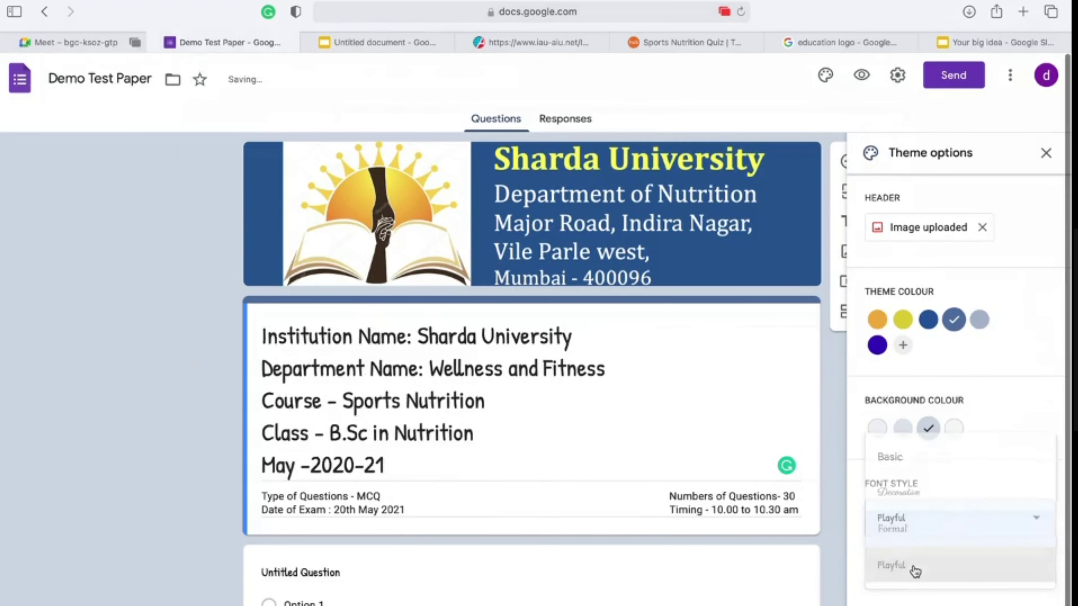
click(921, 509)
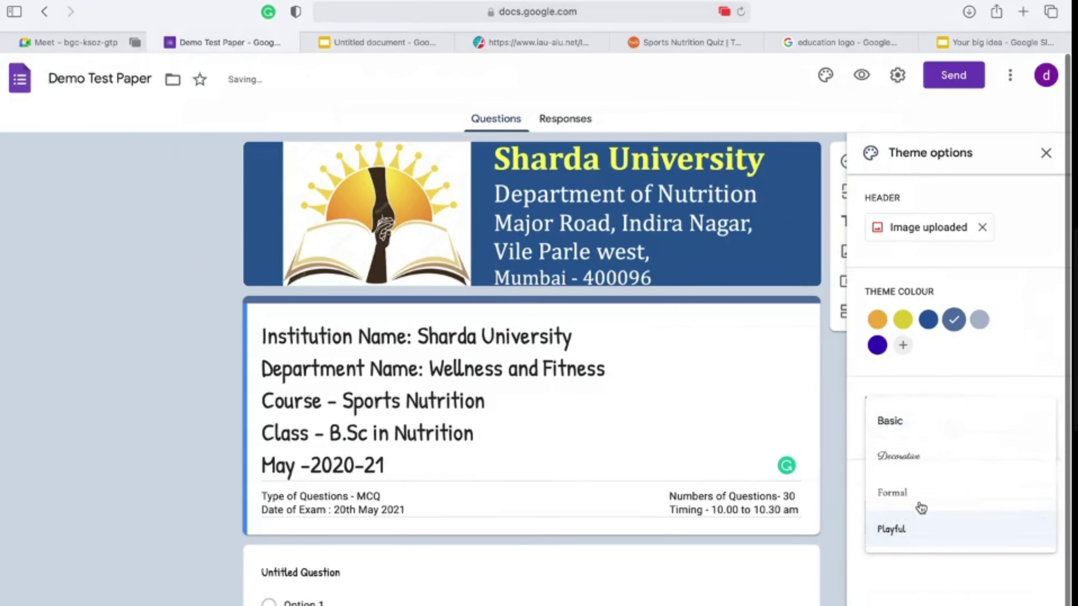
click(920, 421)
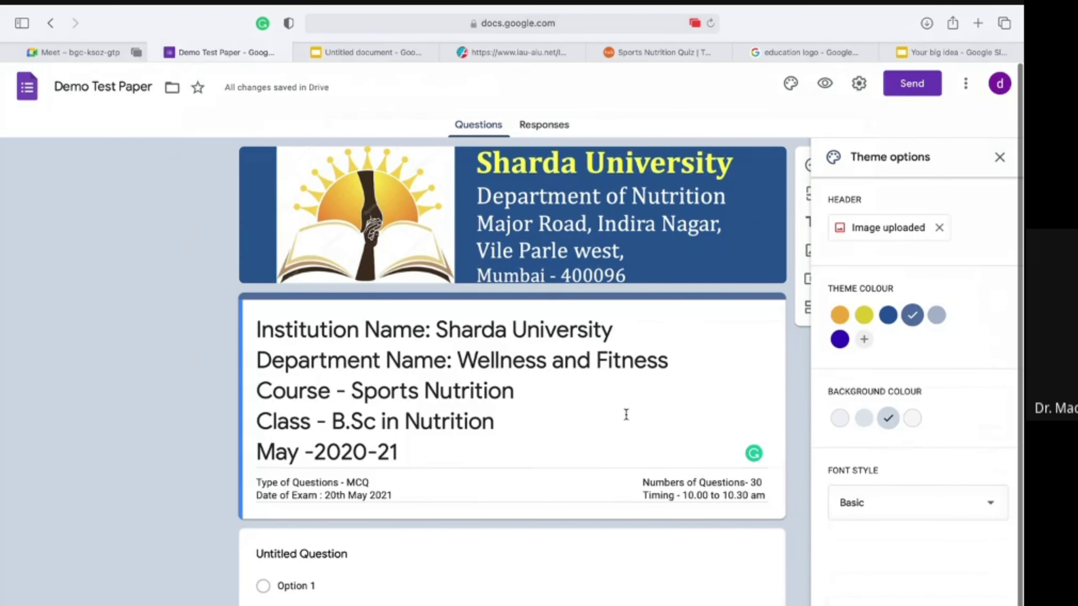
Step: Close Theme options, open the respondent preview in a new tab, and return to the editor
click(1000, 158)
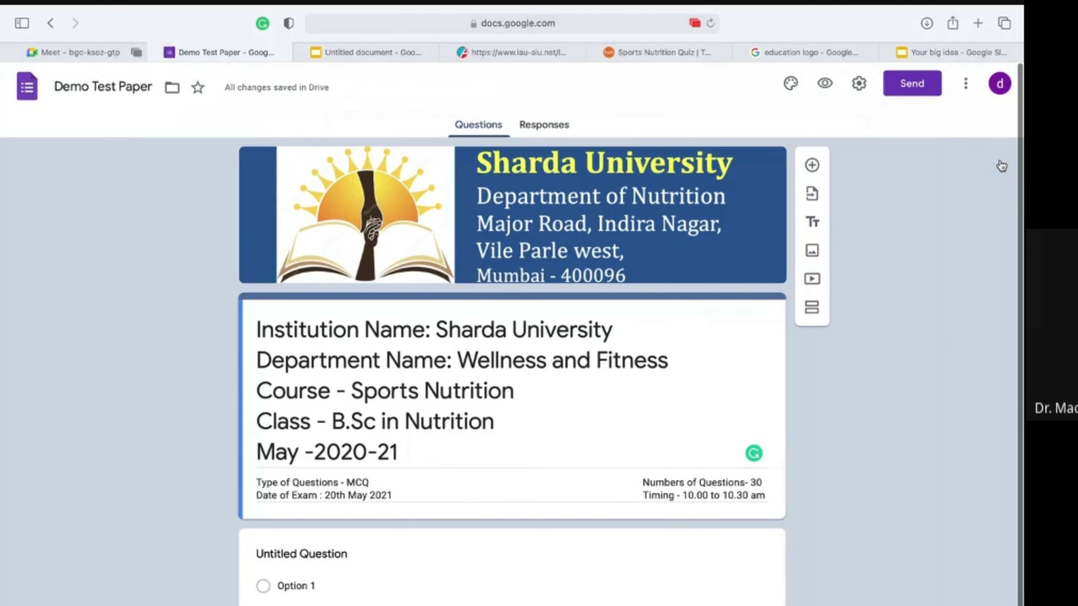
click(826, 82)
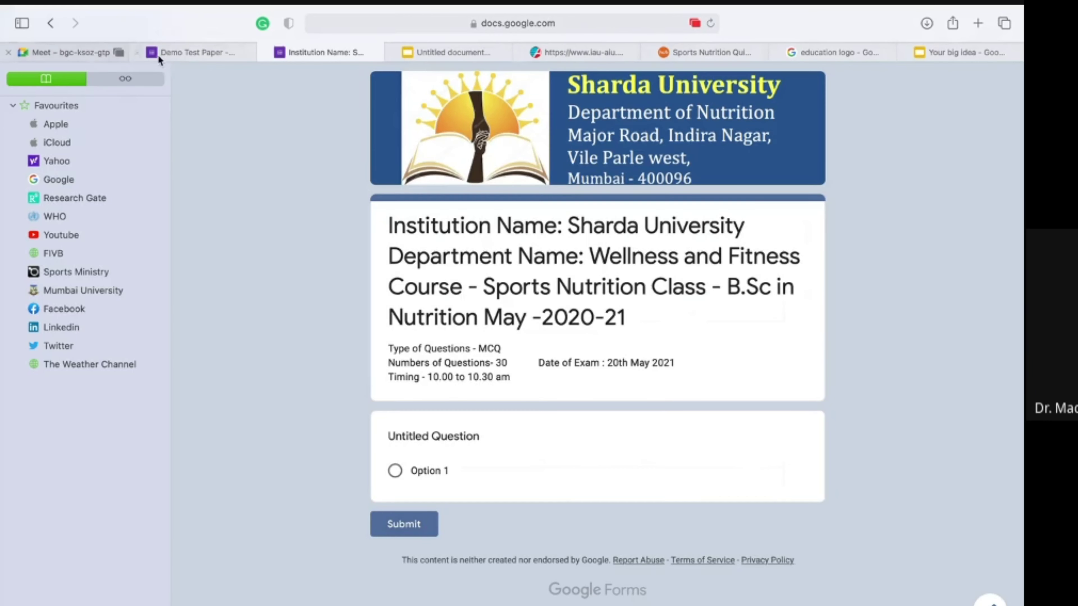
click(190, 53)
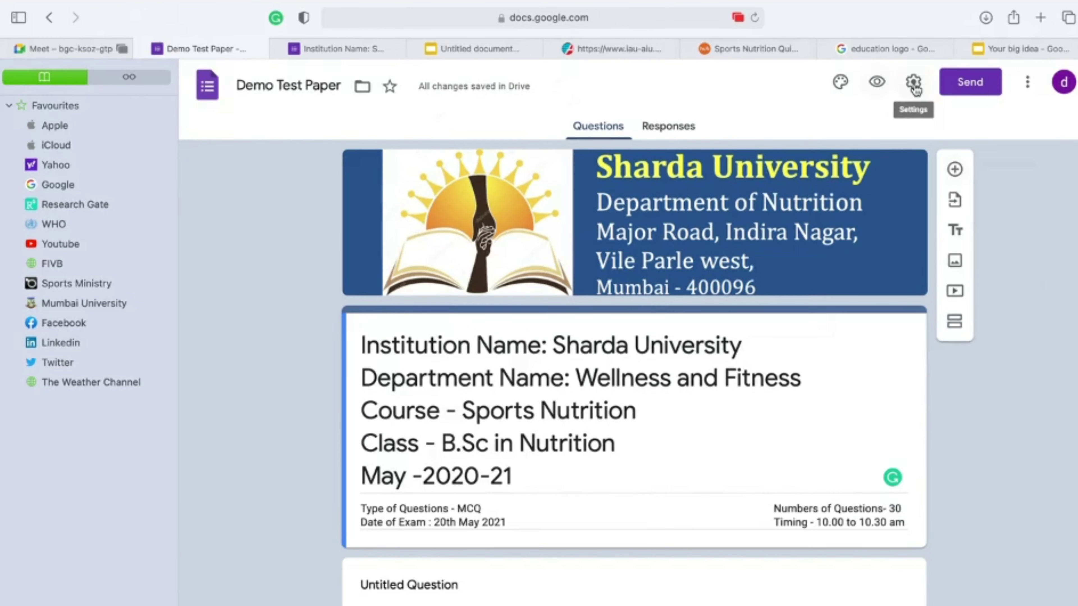
Step: In Settings, enable Collect emails and Limit to 1 response, then go to Presentation
click(914, 83)
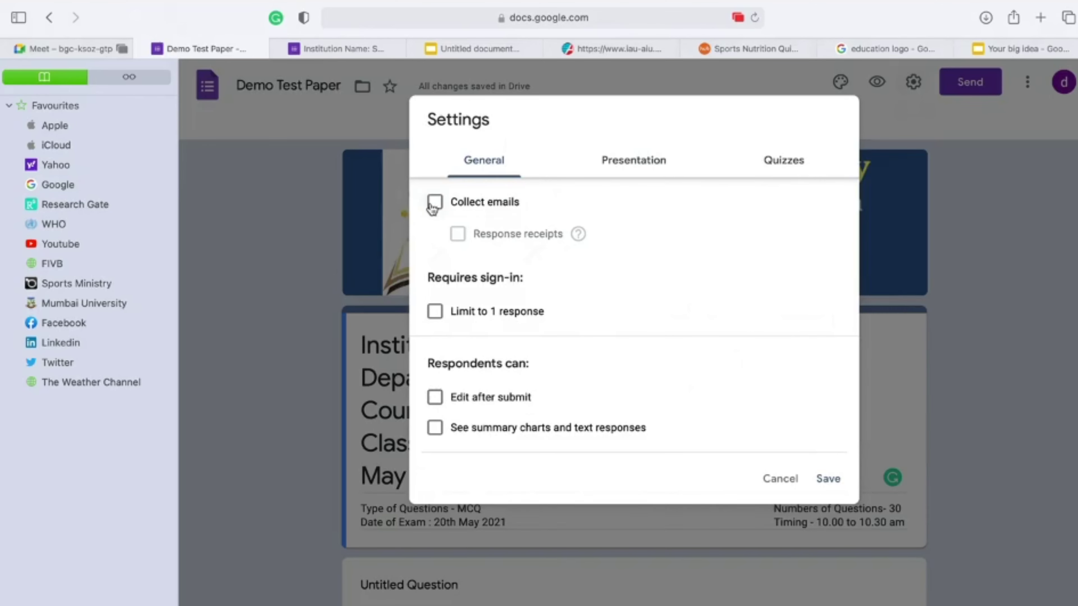
click(434, 204)
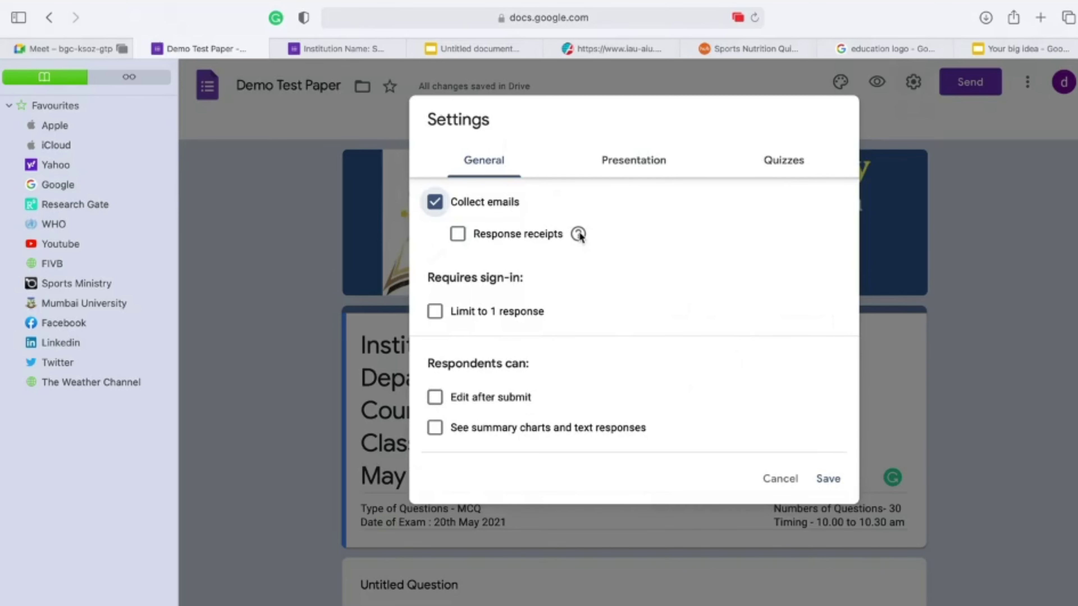
mouse_move(578, 233)
click(435, 311)
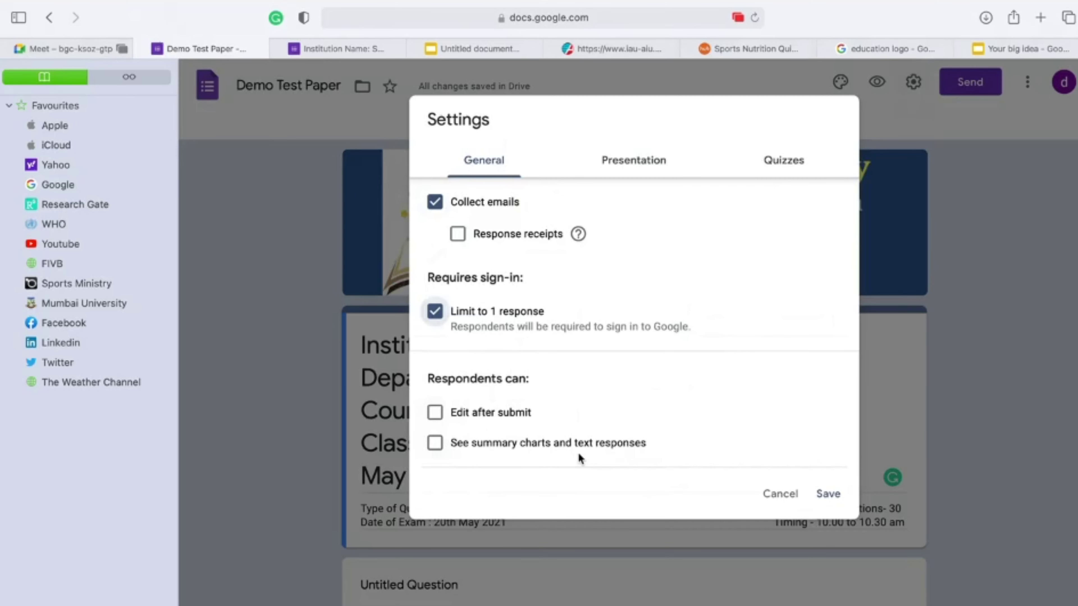
click(664, 171)
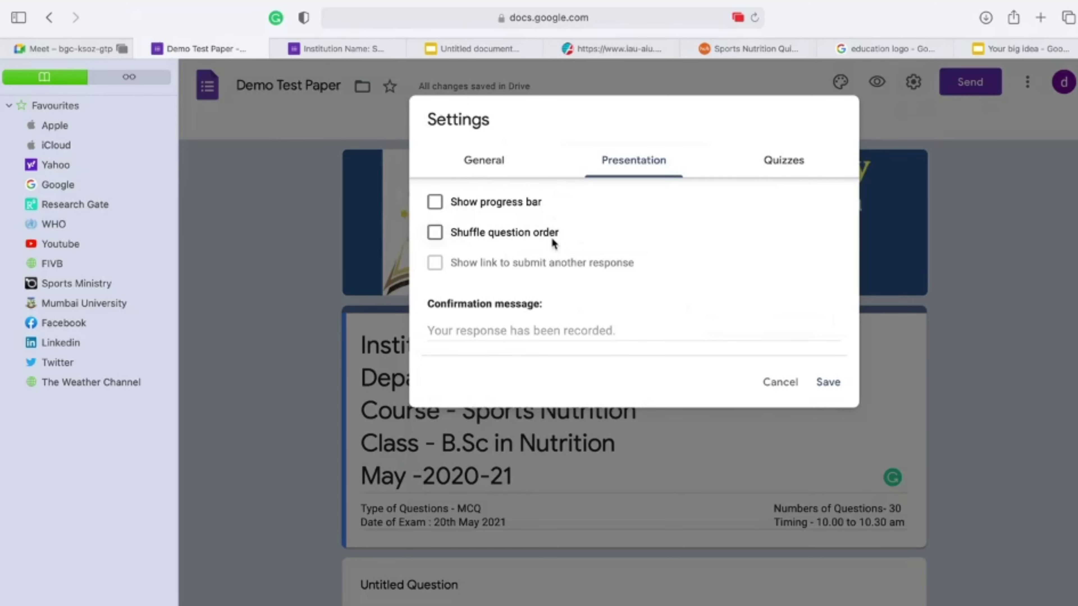
Step: Turn on Shuffle question order and move to the Quizzes settings
click(438, 238)
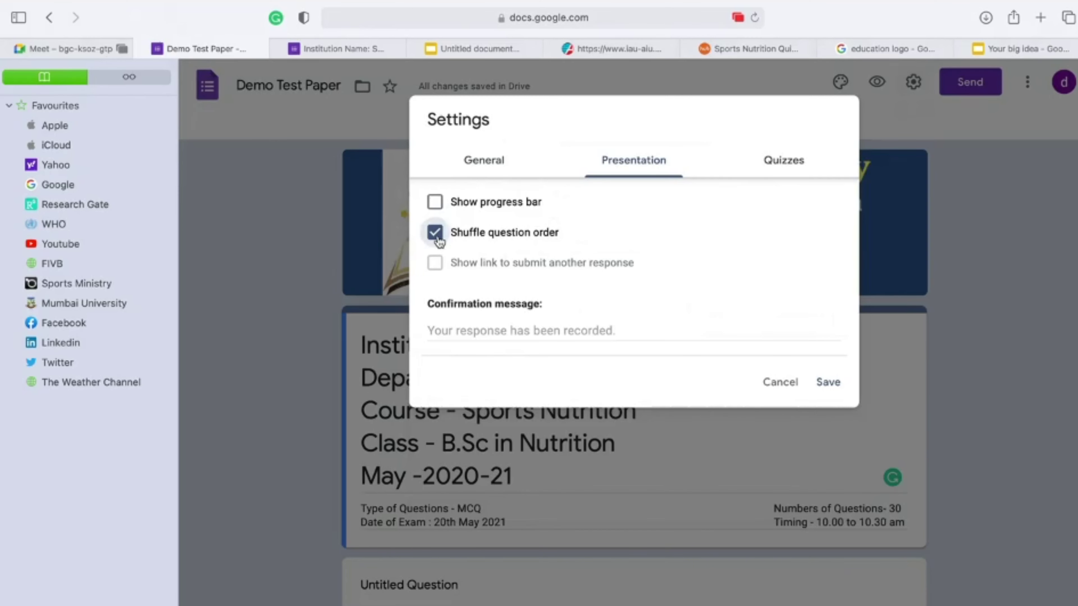
click(783, 160)
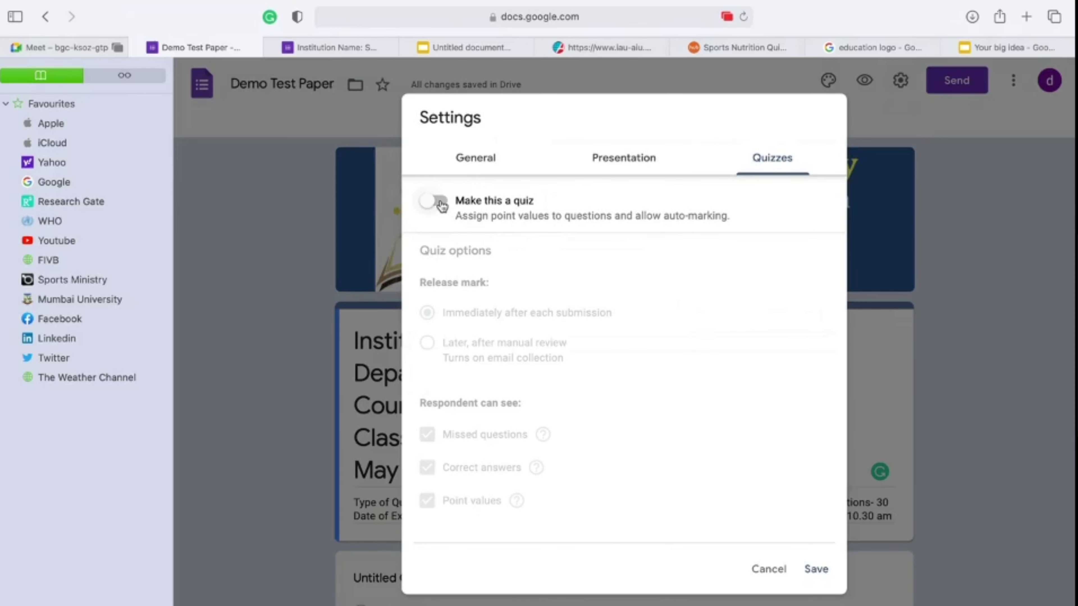
Step: Make the form a quiz released after manual review, hiding missed questions, answers and points, and save
click(441, 203)
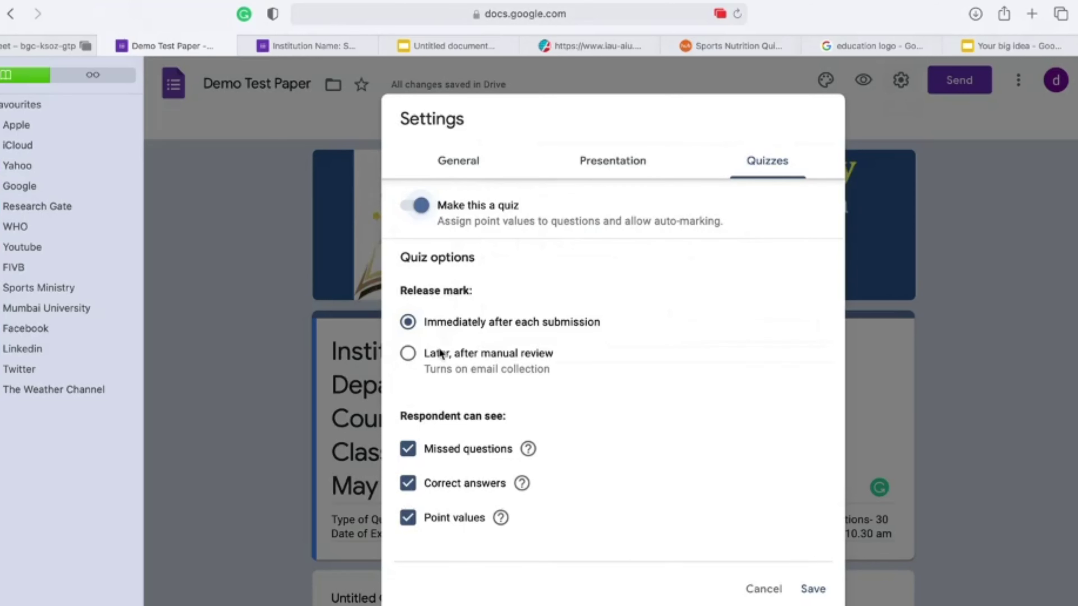
click(412, 356)
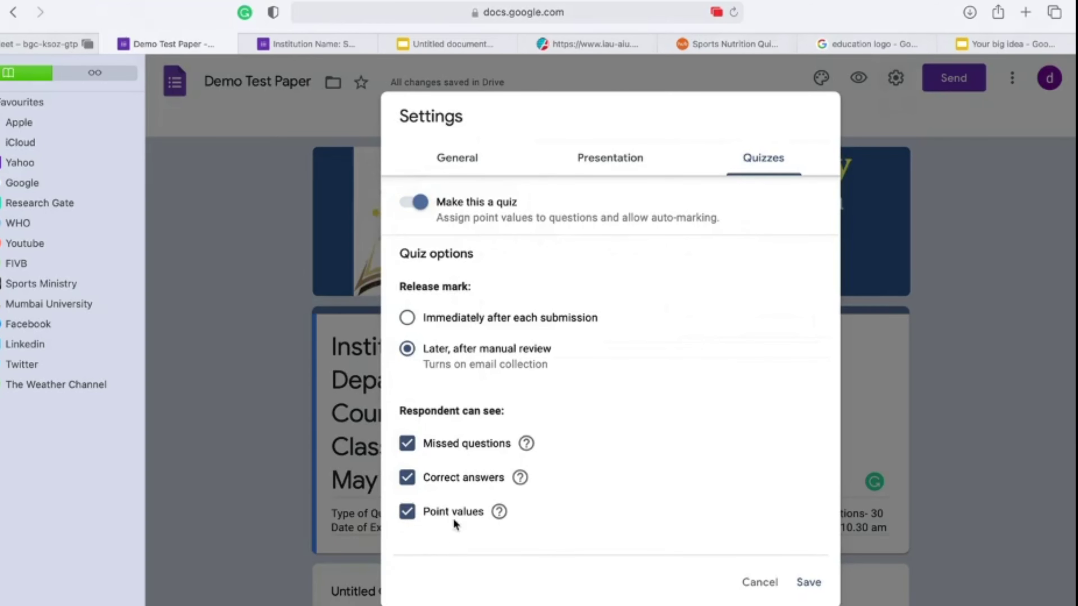
click(407, 445)
click(407, 478)
click(408, 513)
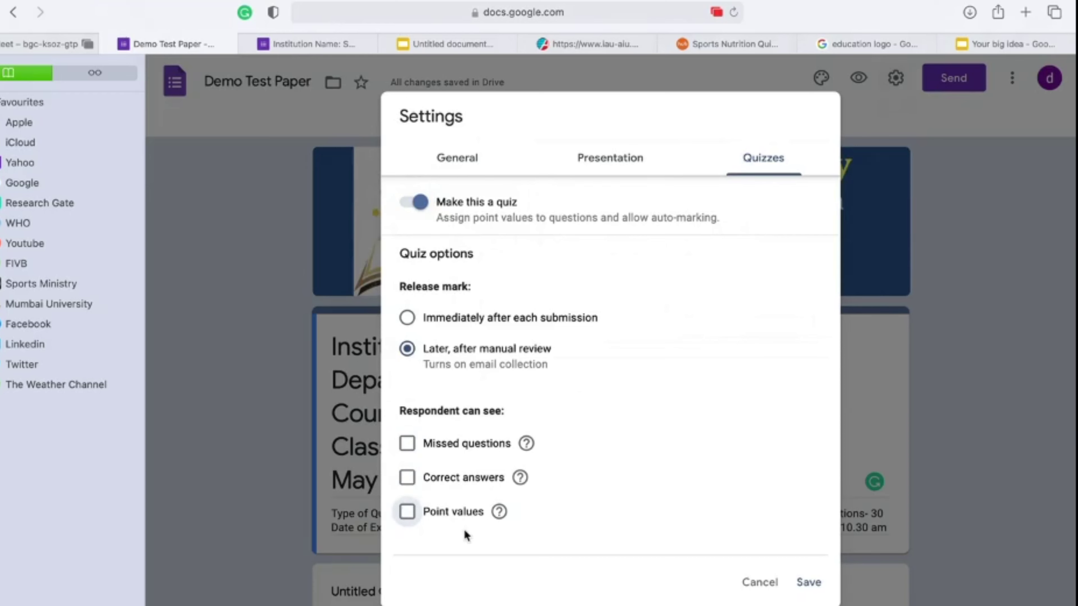
click(815, 585)
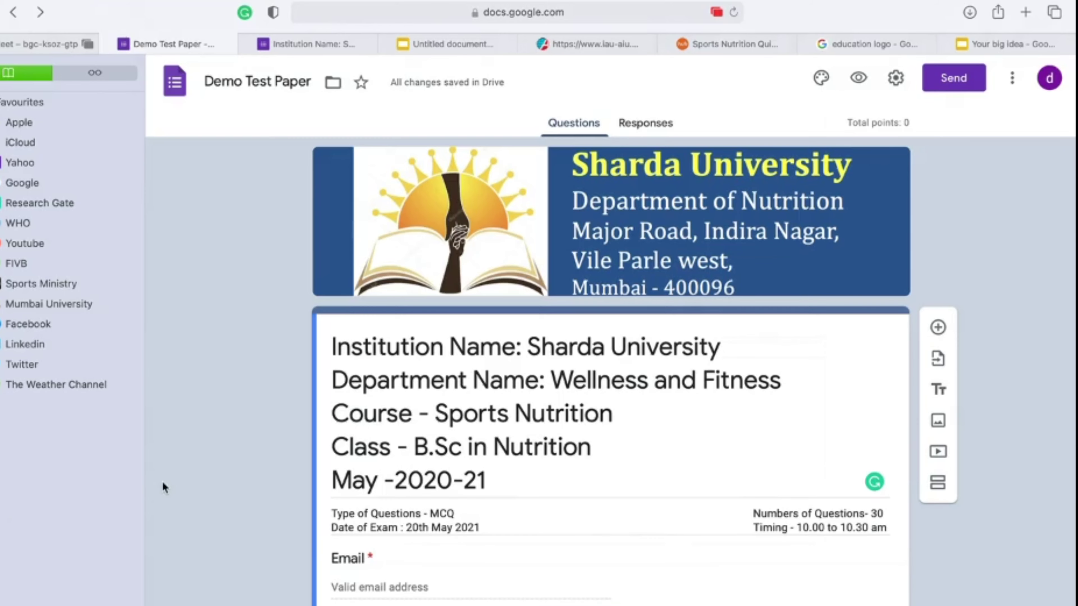
Step: Make 'Name of the Student' a required short-answer question with the pasted name-format description
key(super+shift+l)
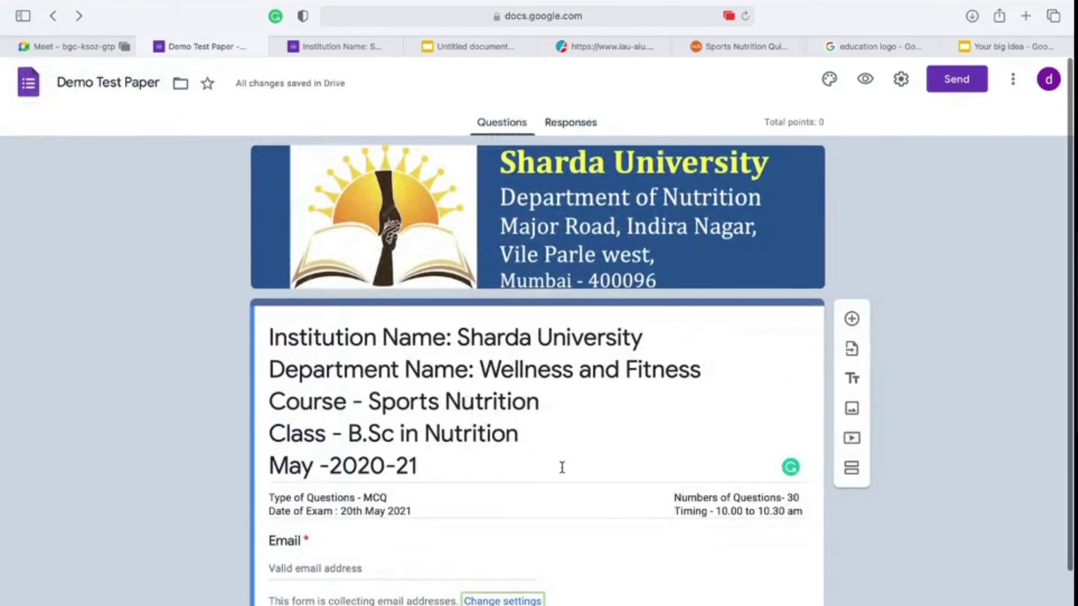
scroll(564, 468, down, 3)
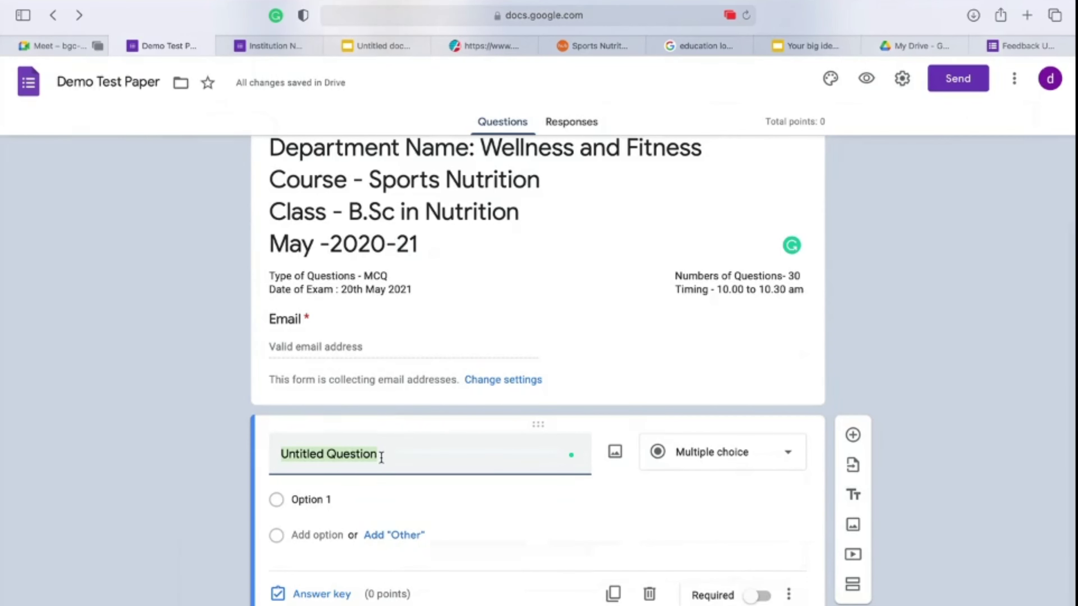
text(Name of )
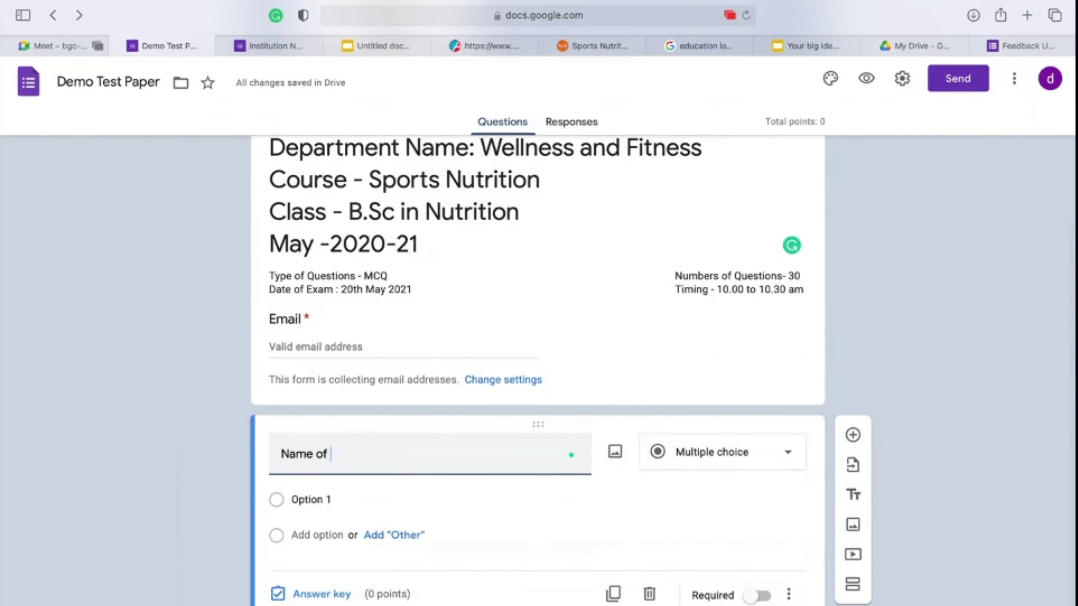
text(the Student)
click(694, 452)
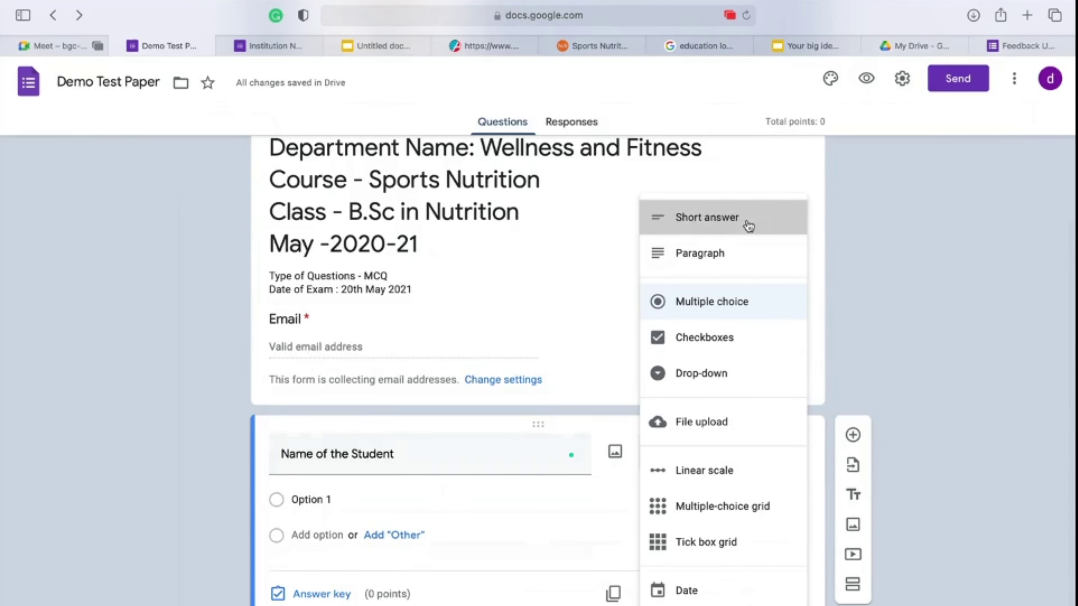
click(748, 227)
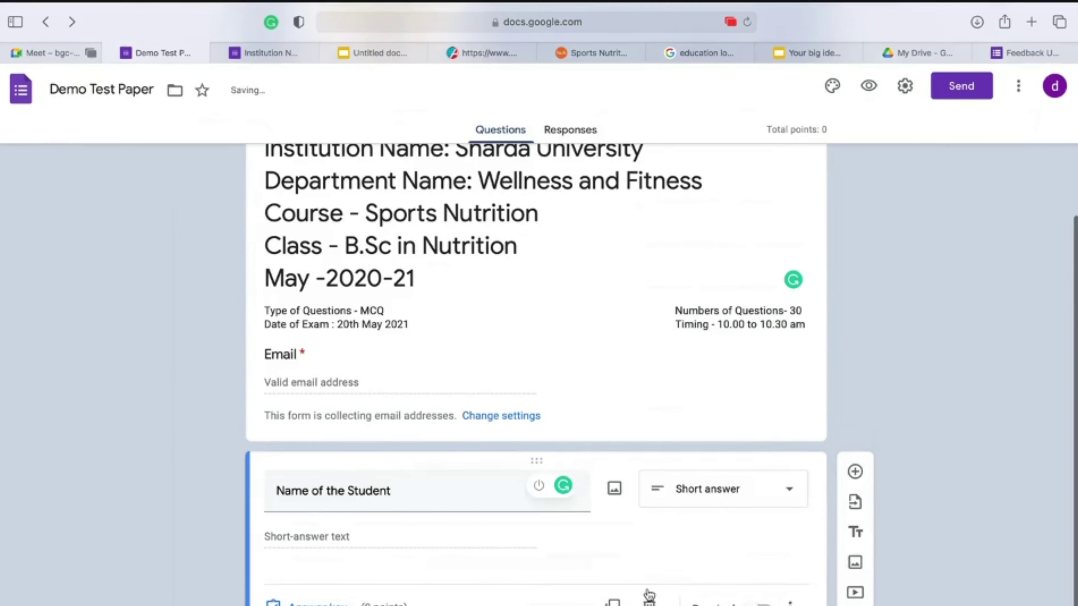
click(759, 603)
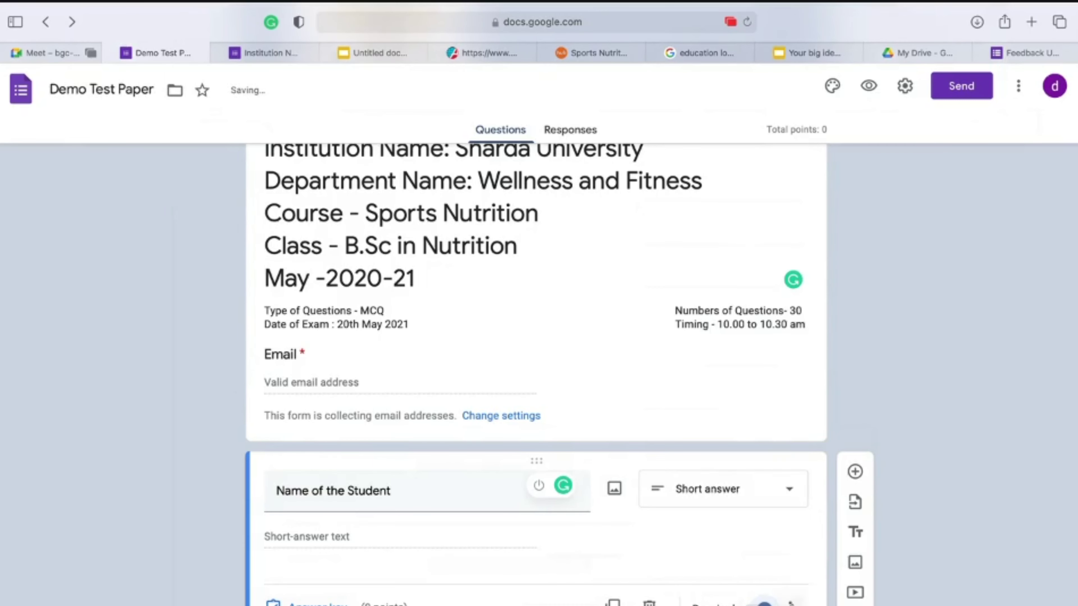
click(790, 602)
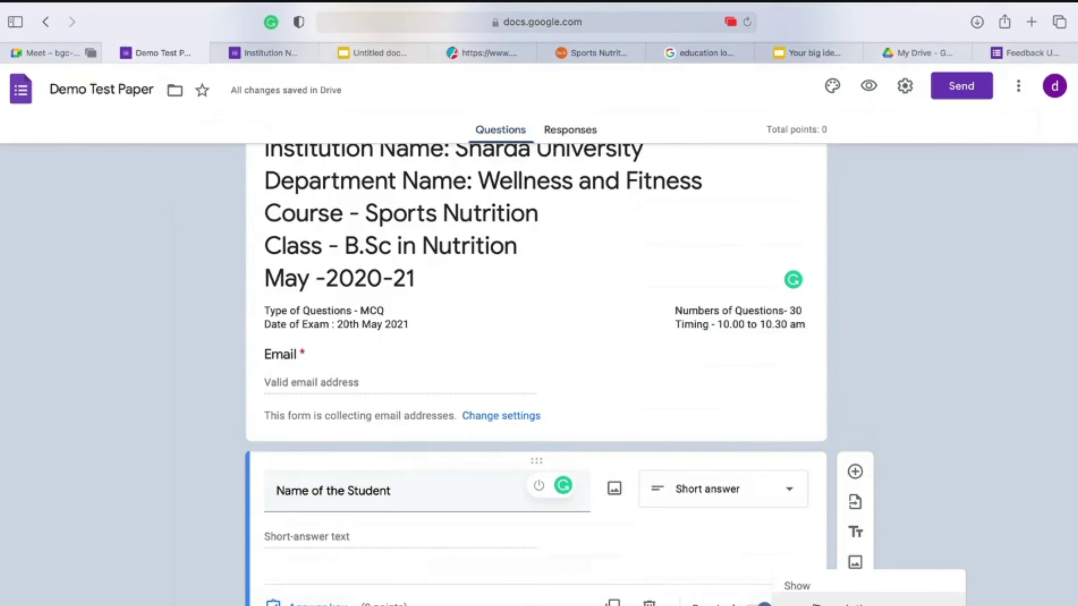
click(832, 602)
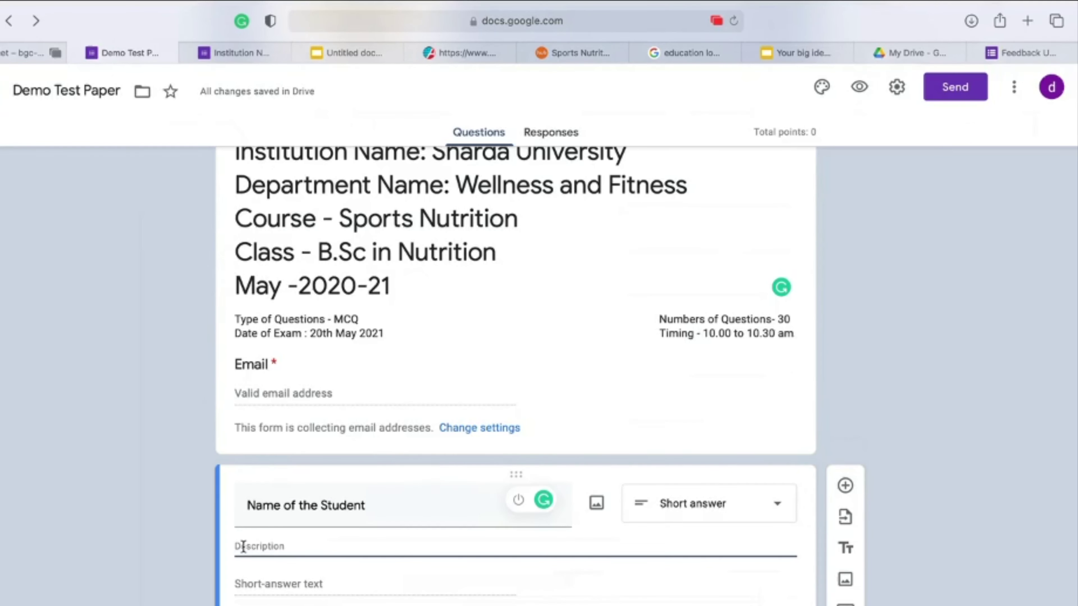
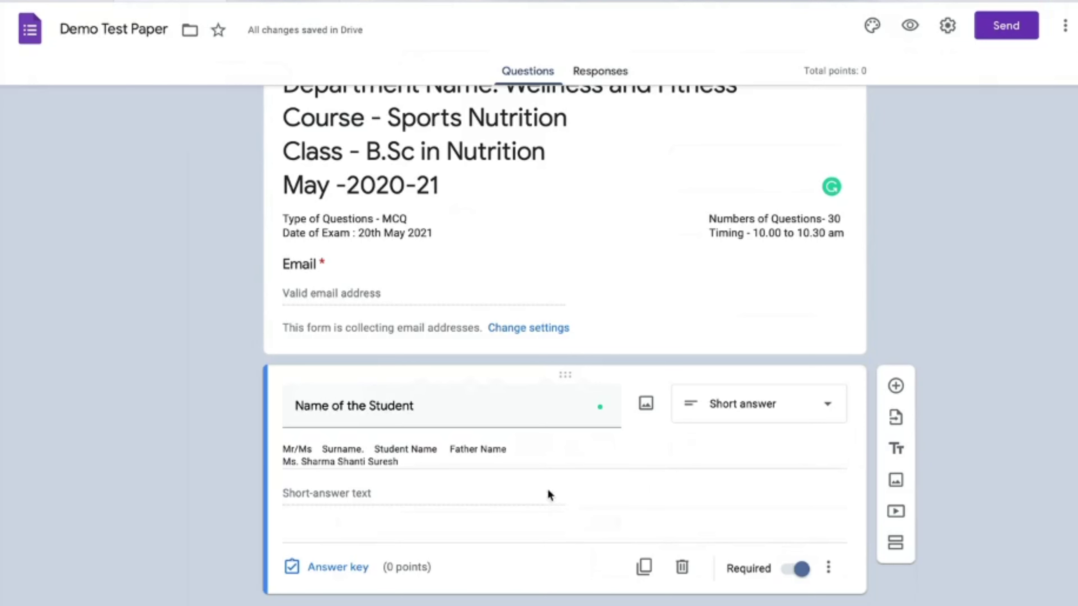
Step: Add a required 'Roll Numbers of the Student' question and duplicate it
click(895, 386)
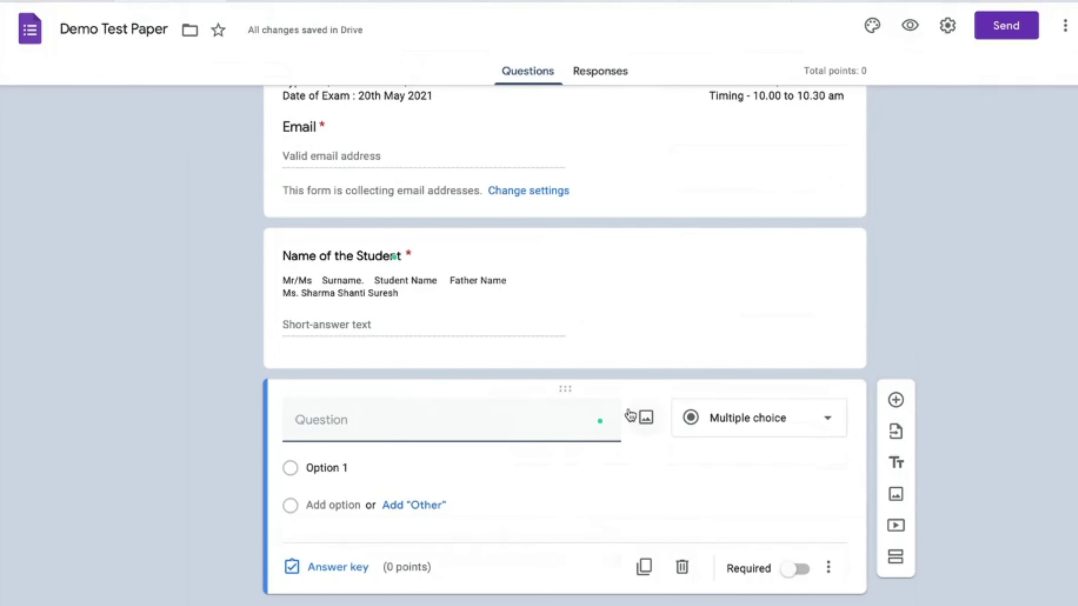
text(Ro)
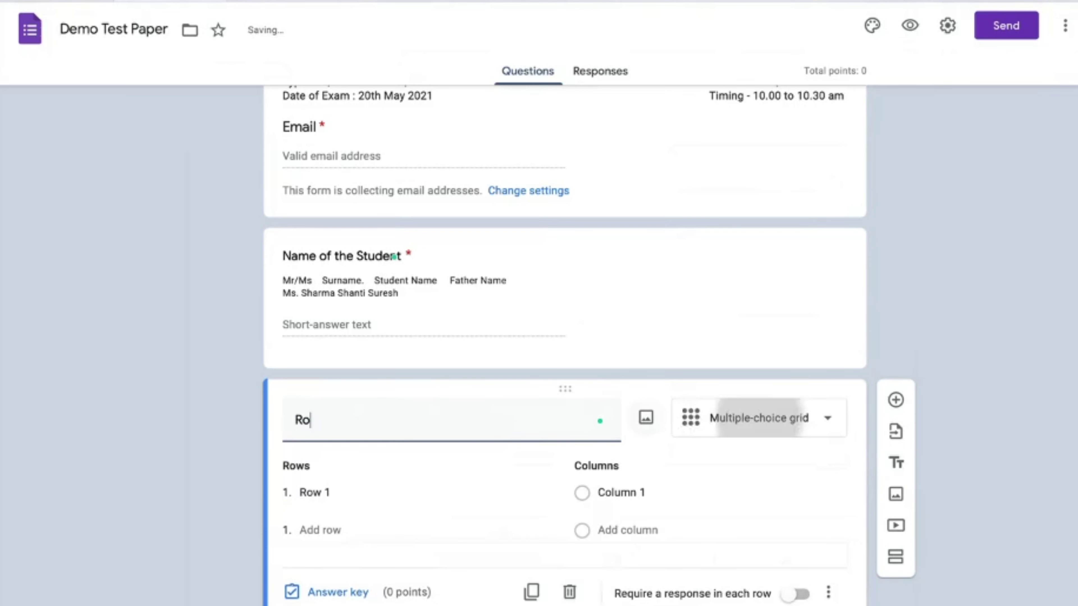
text(ll Num)
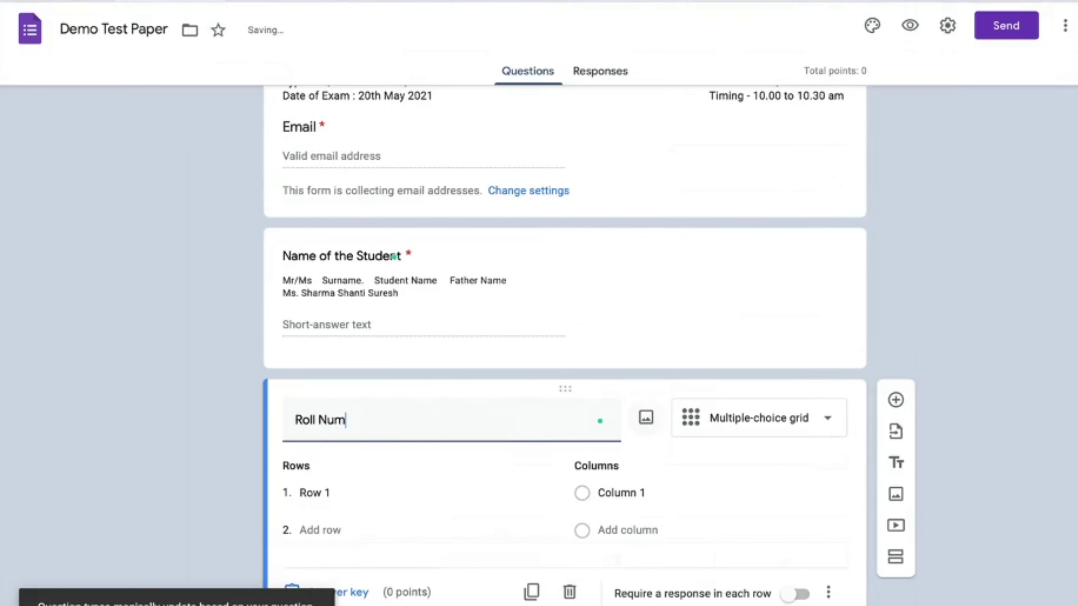
text(bers of the S)
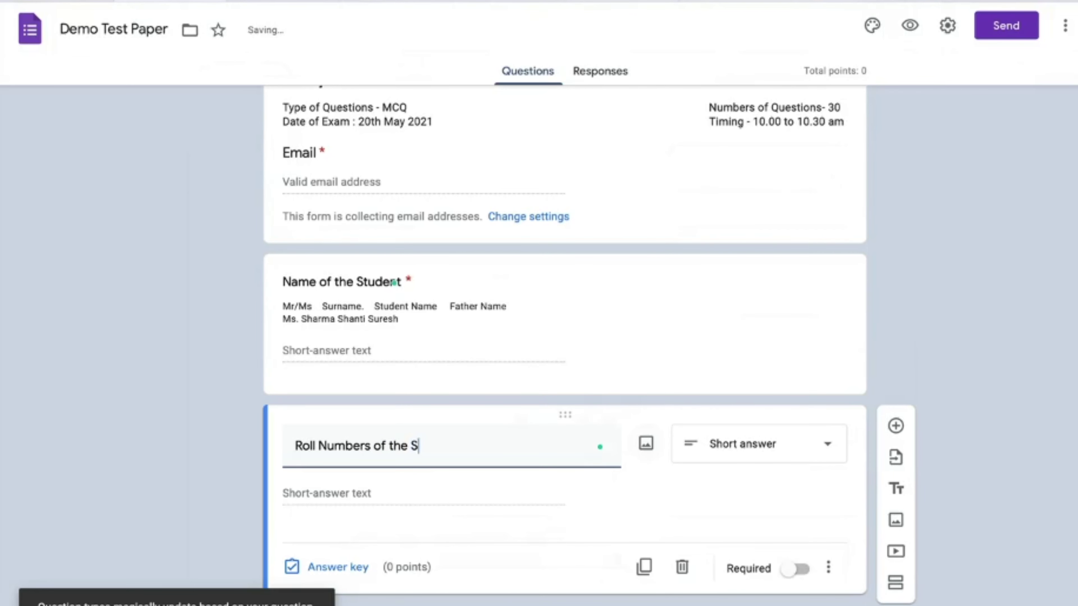
text(tud)
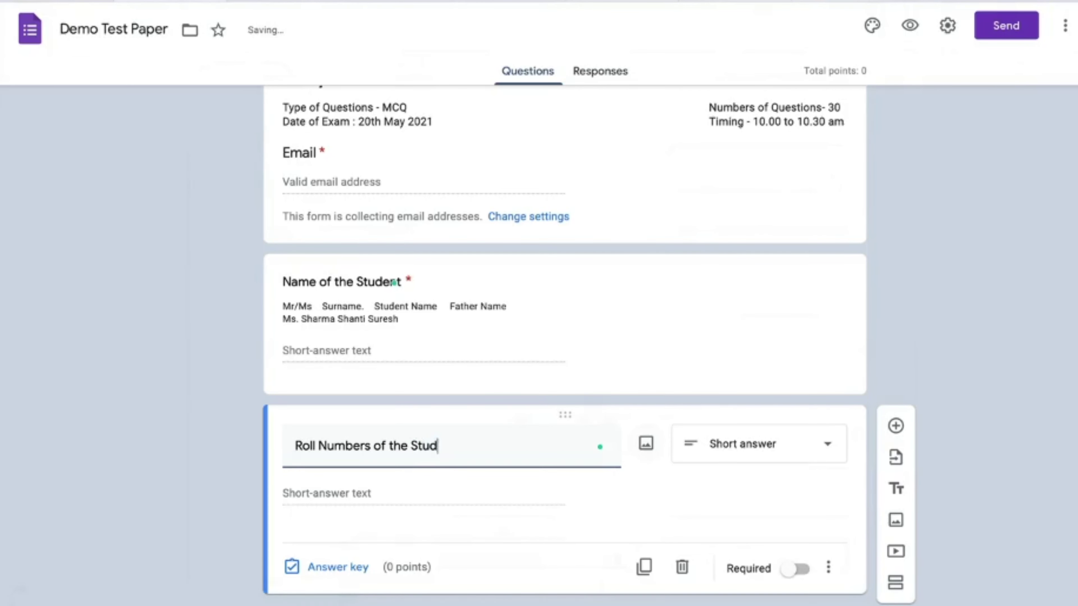
text(ent)
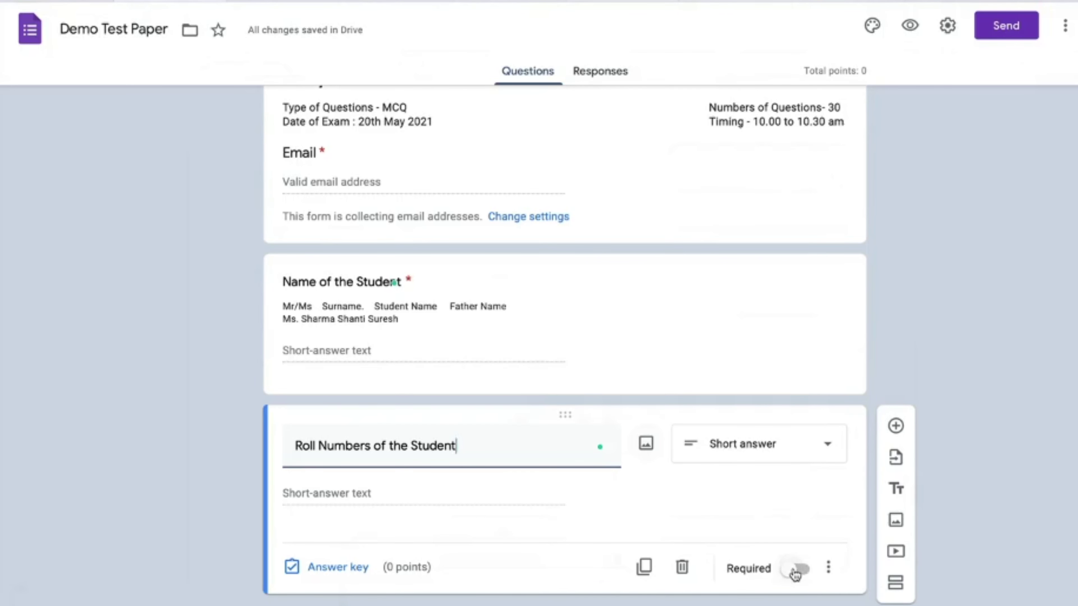
click(799, 576)
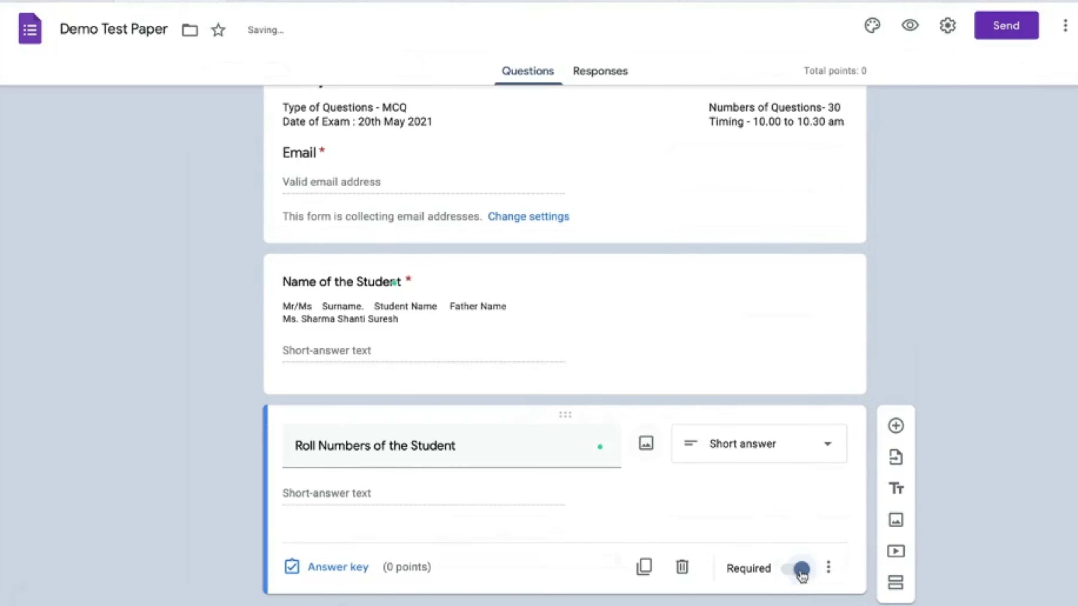
click(643, 567)
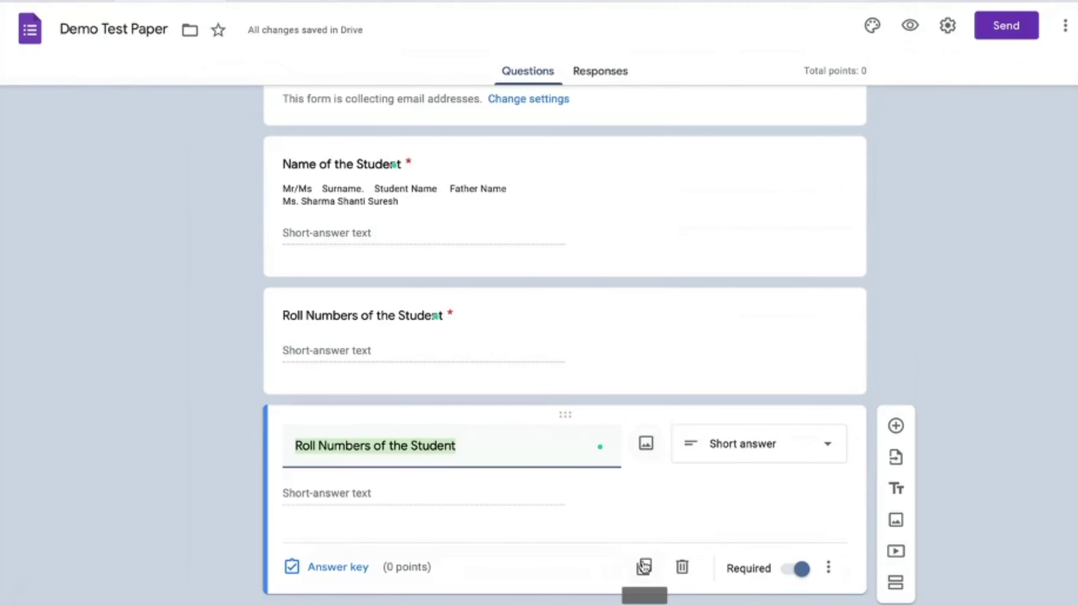
Step: Retitle the copy 'Division' as multiple choice with options A, B, C and D
text(Division)
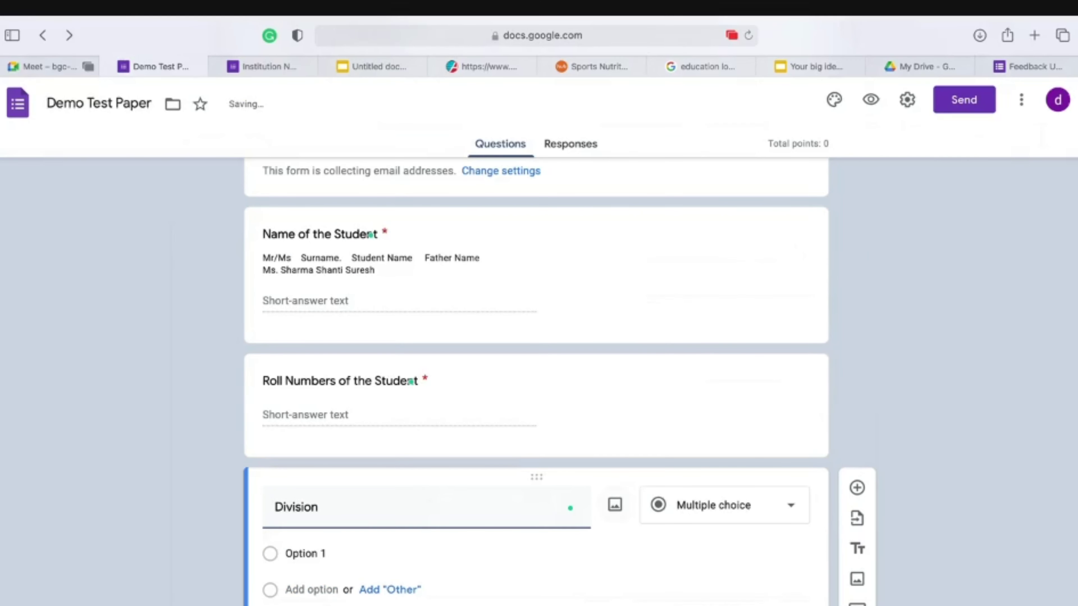
click(729, 509)
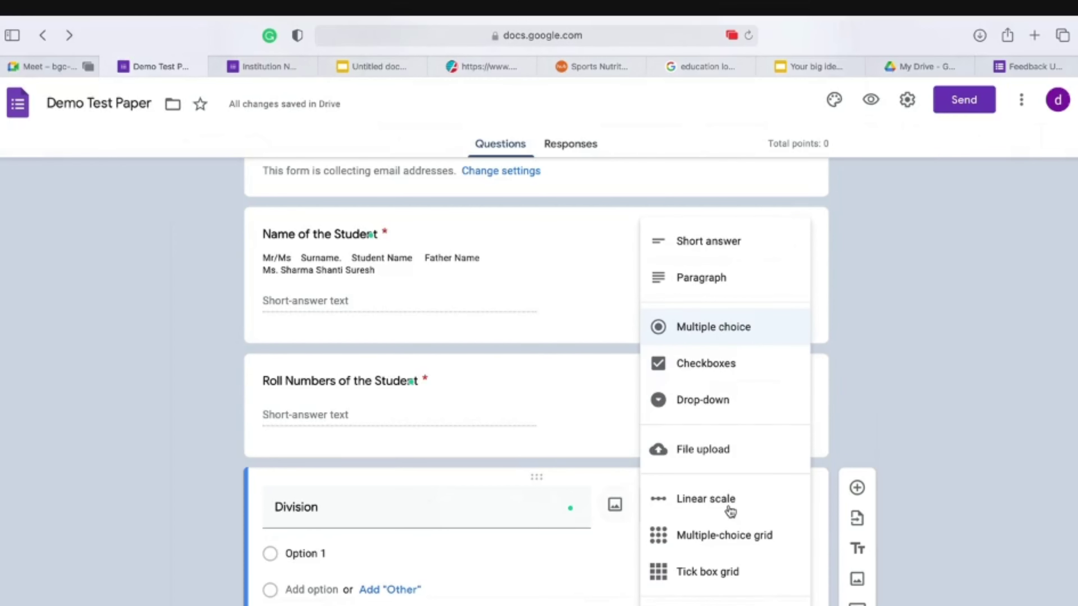
click(550, 546)
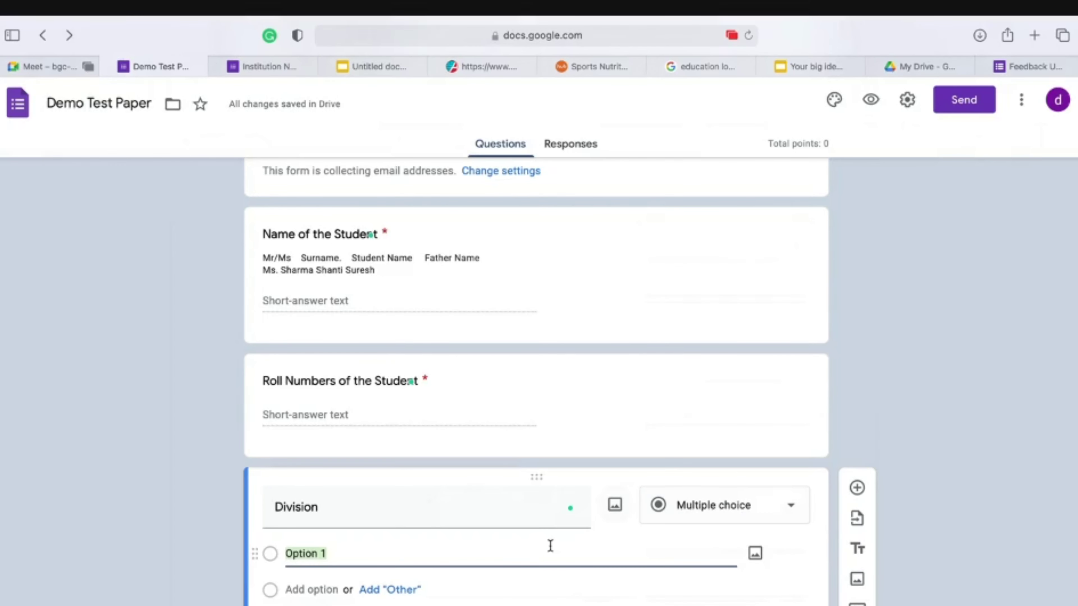
text(A)
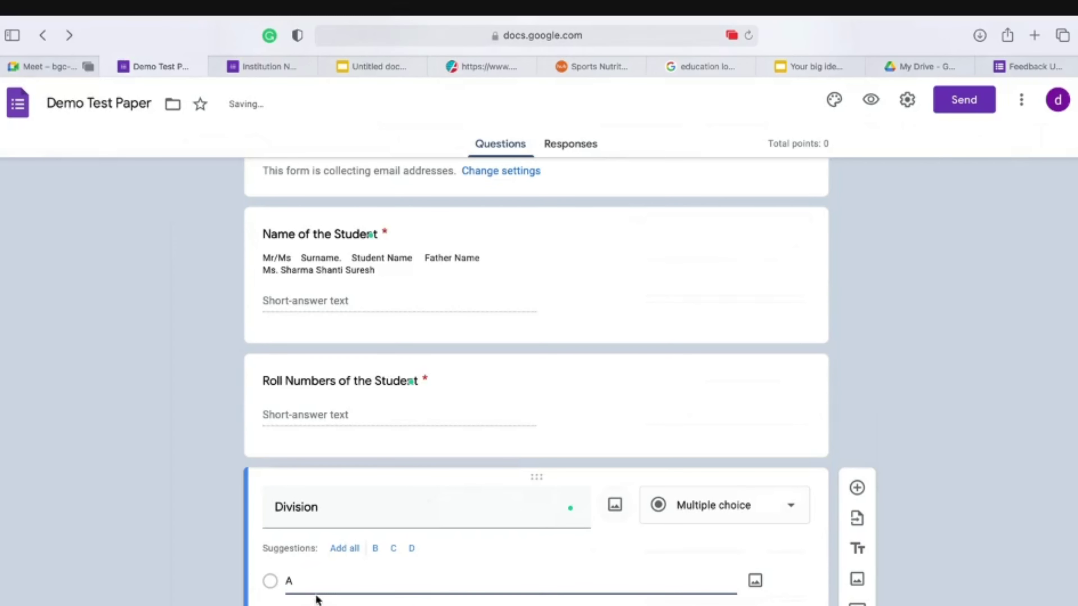
click(375, 549)
click(375, 549)
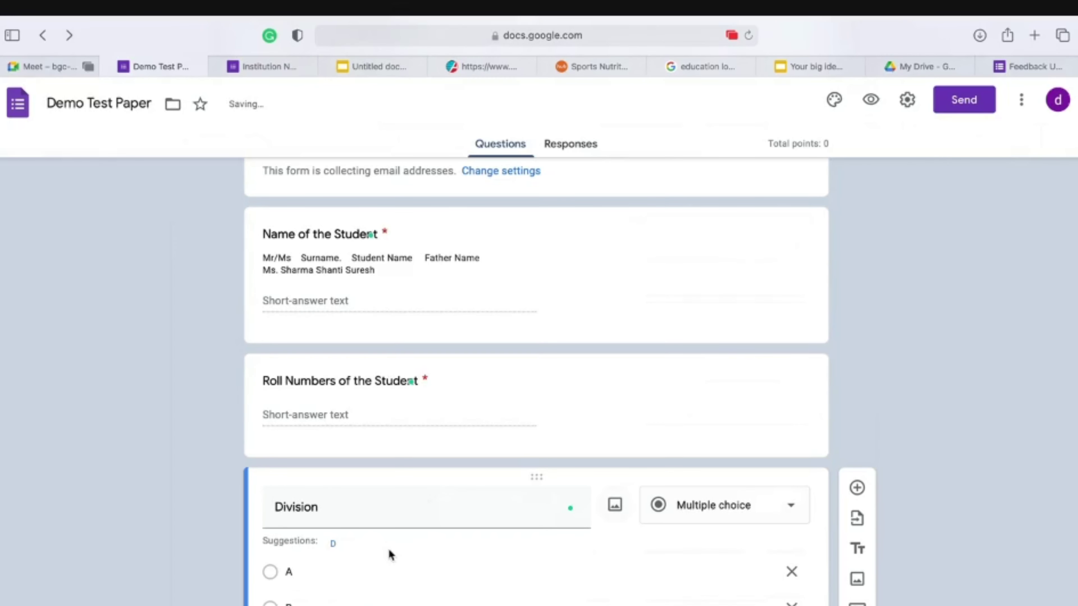
click(333, 546)
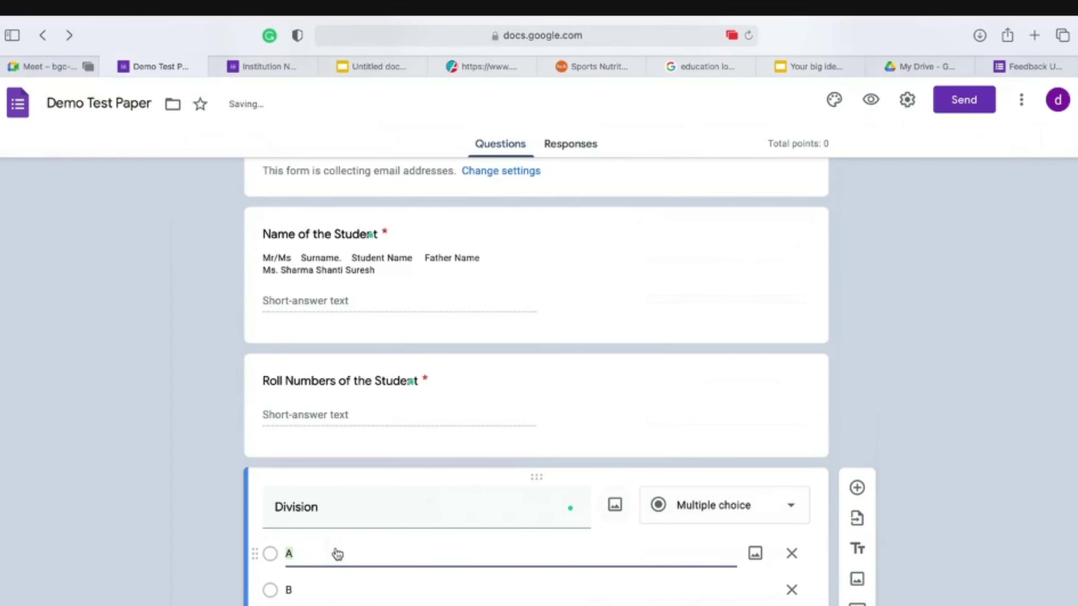
Step: Add options E and F to Division, then insert a new Section 2 after it
scroll(338, 554, down, 3)
click(303, 564)
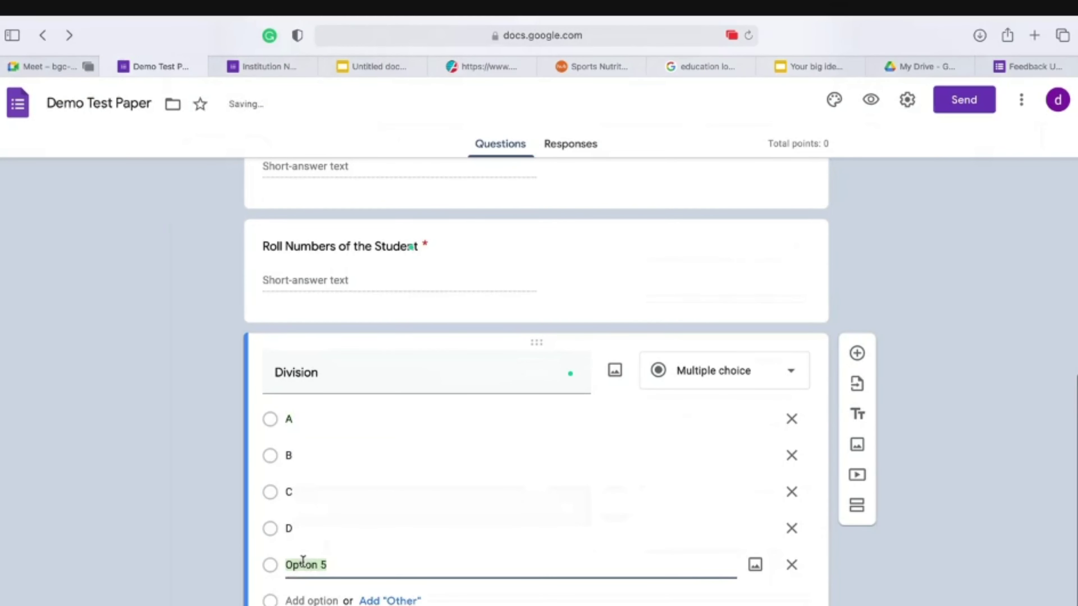
text(E)
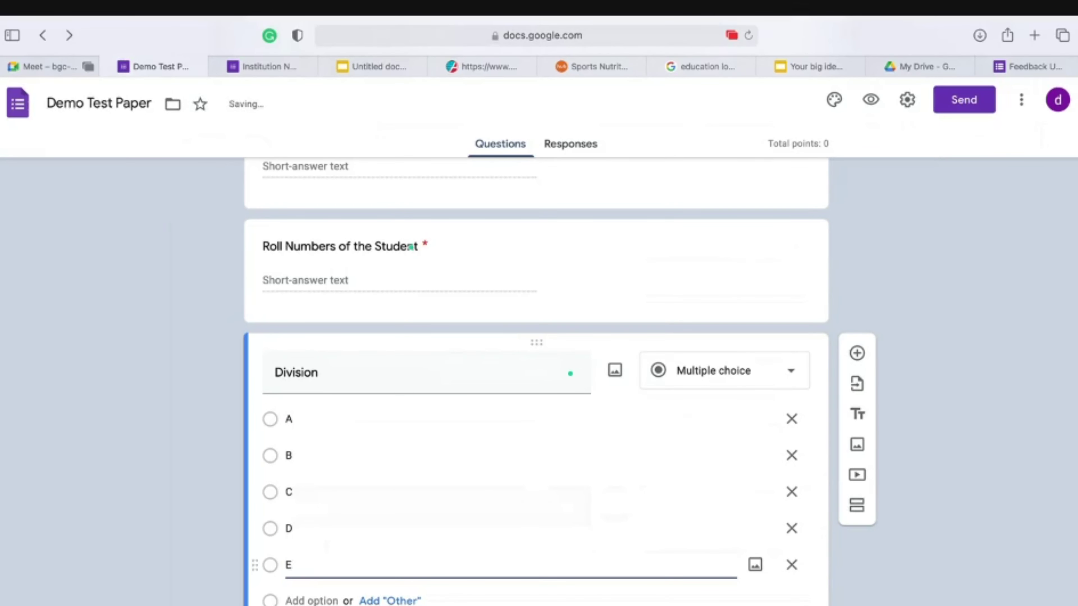
click(307, 600)
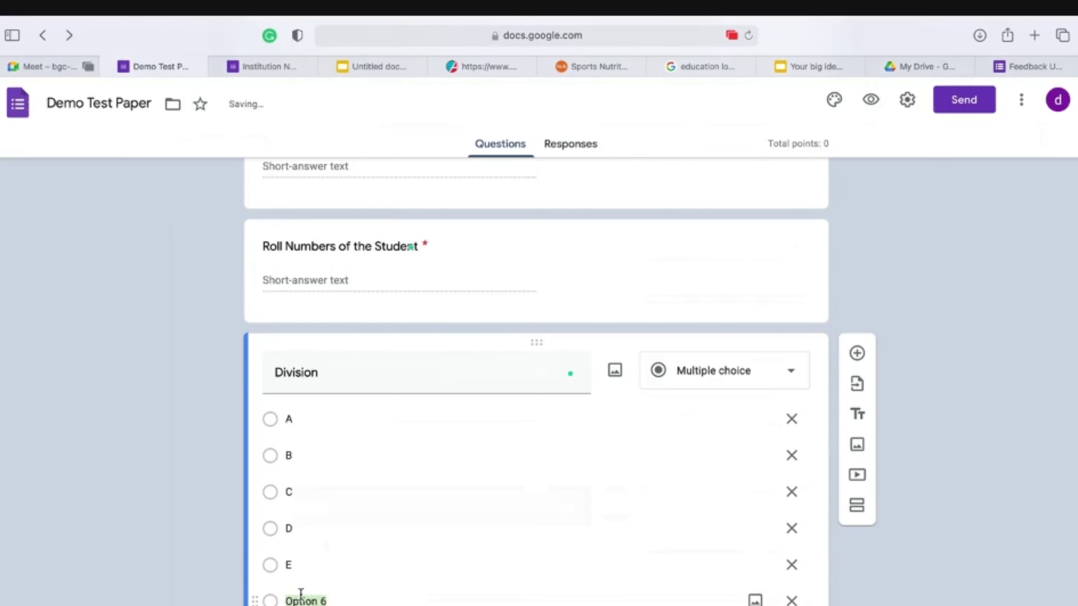
text(F)
scroll(853, 432, down, 2)
click(929, 429)
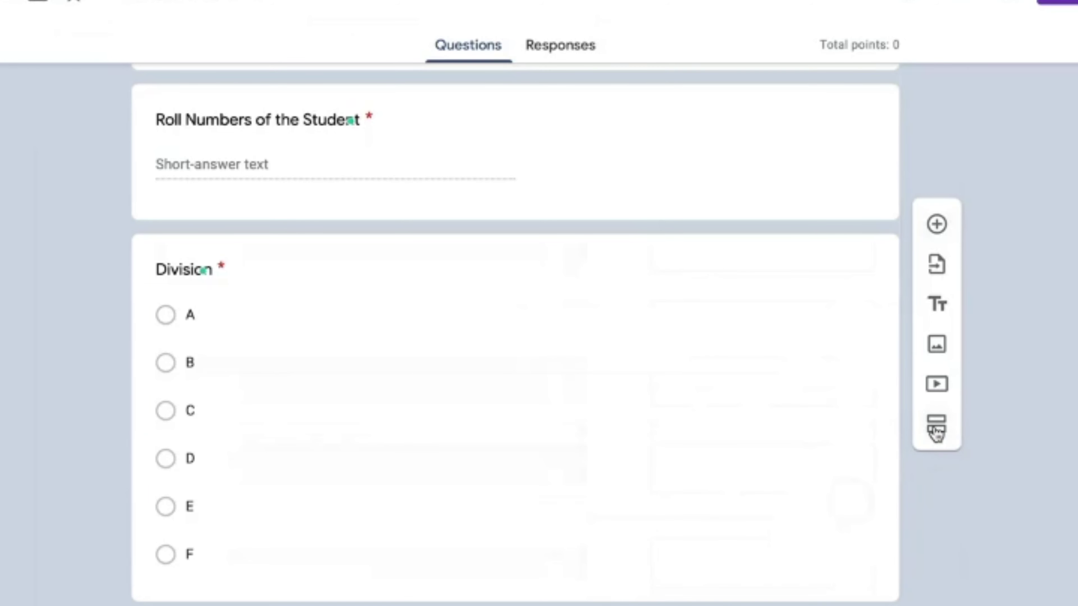
click(936, 424)
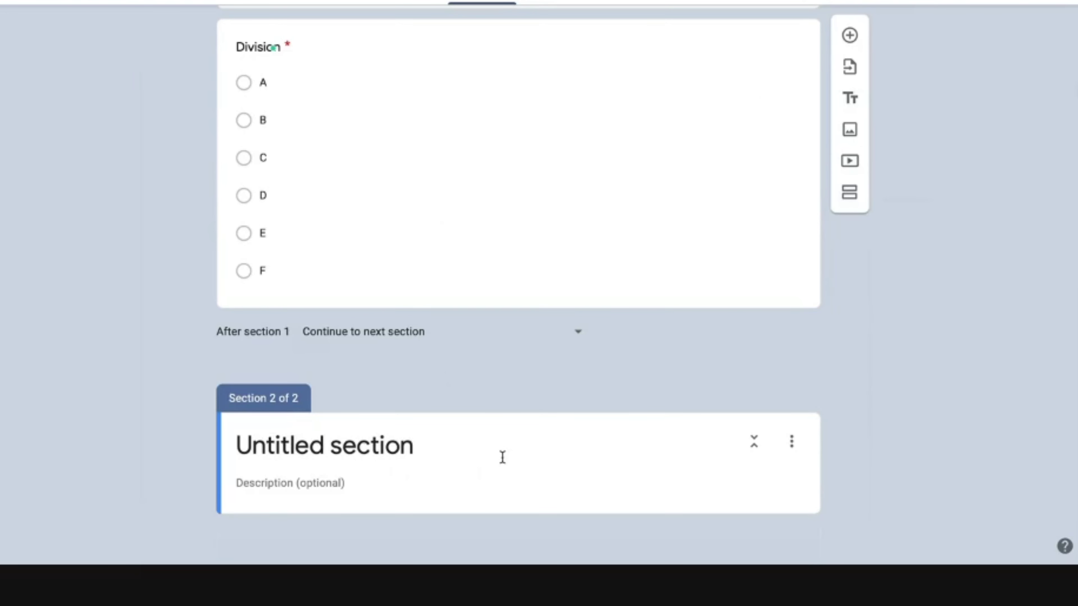
scroll(503, 457, up, 10)
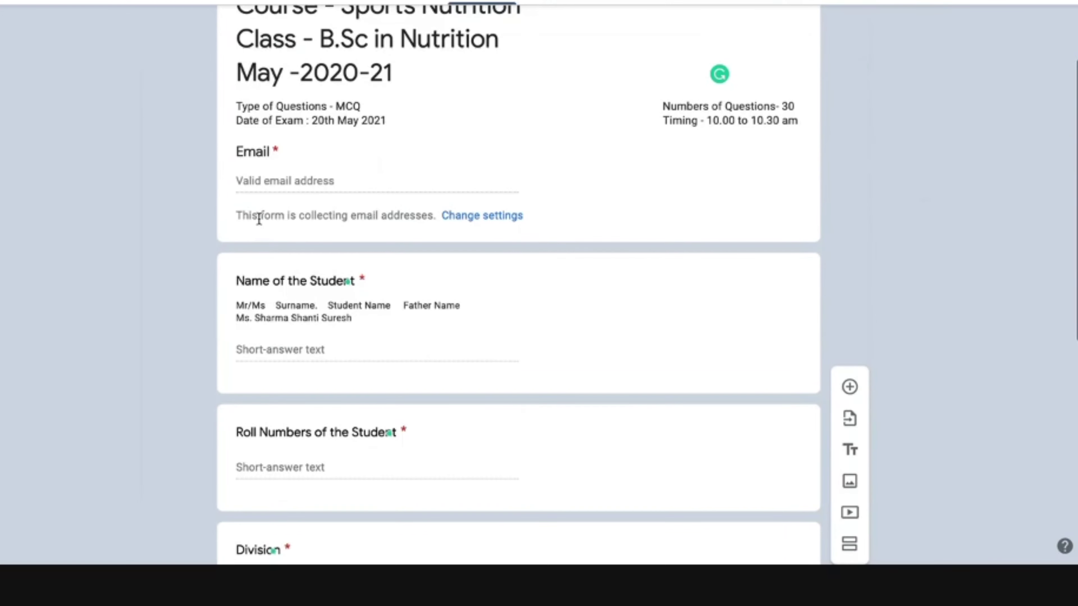
scroll(371, 344, down, 5)
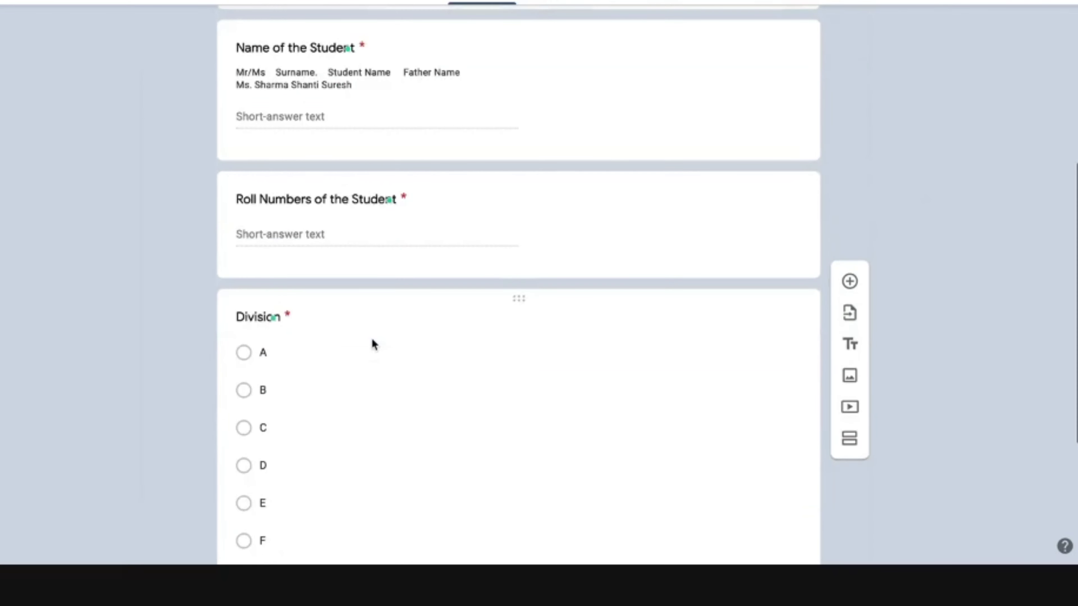
scroll(371, 344, up, 6)
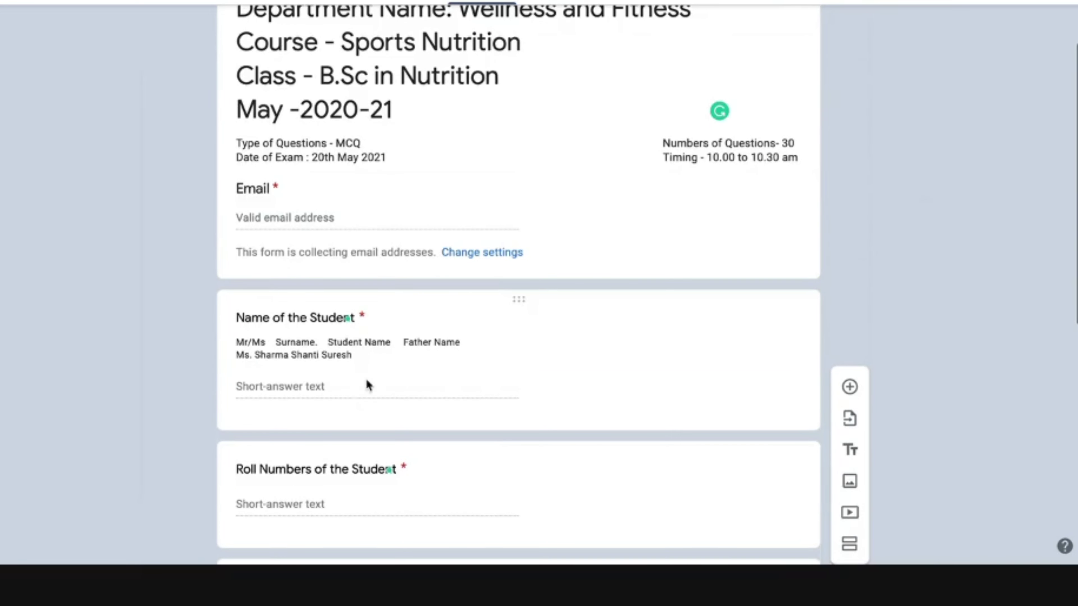
scroll(367, 385, down, 10)
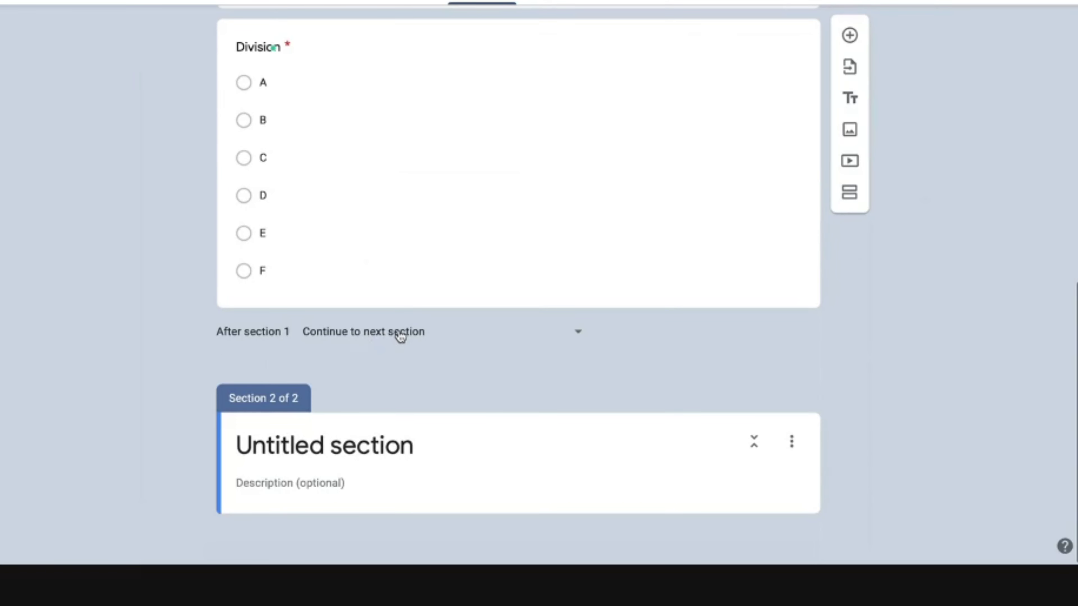
scroll(397, 241, up, 10)
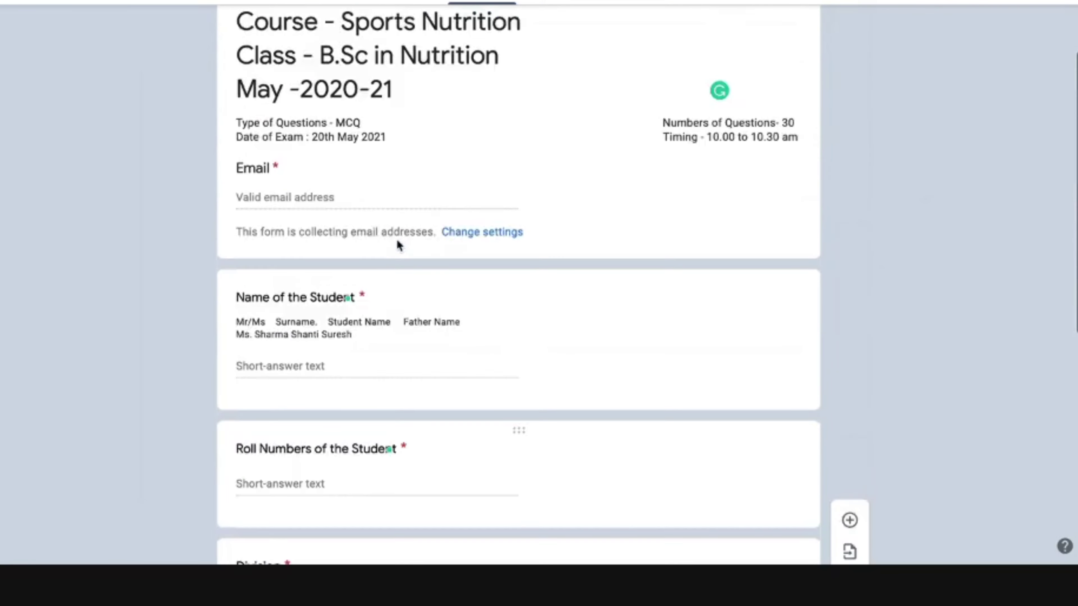
scroll(397, 241, down, 10)
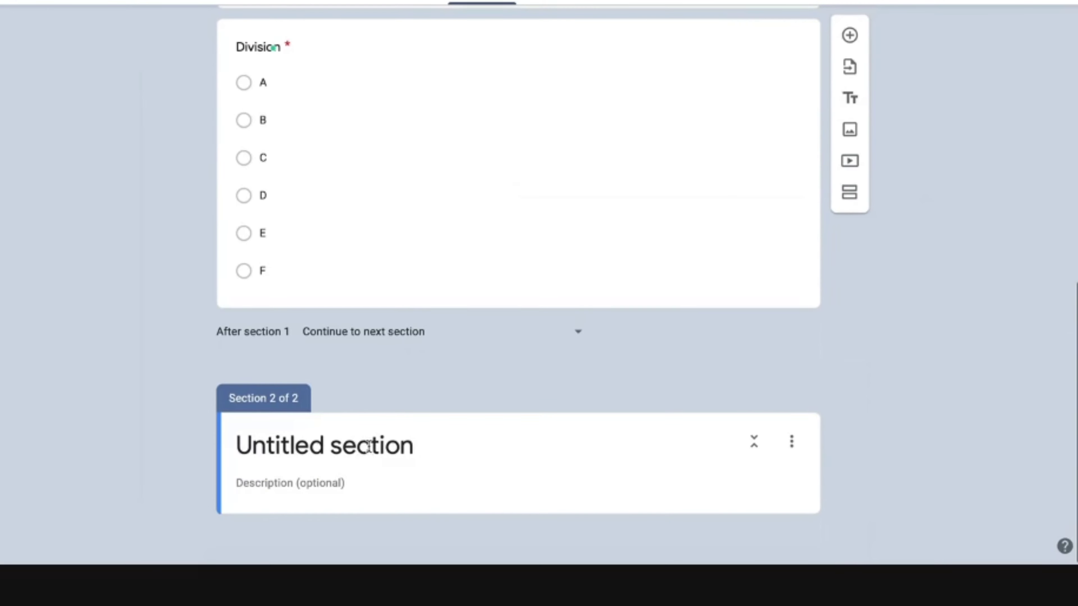
Step: Change the Section 2 title from 1 mark to 'Each Question carry 2 mark'
triple_click(368, 445)
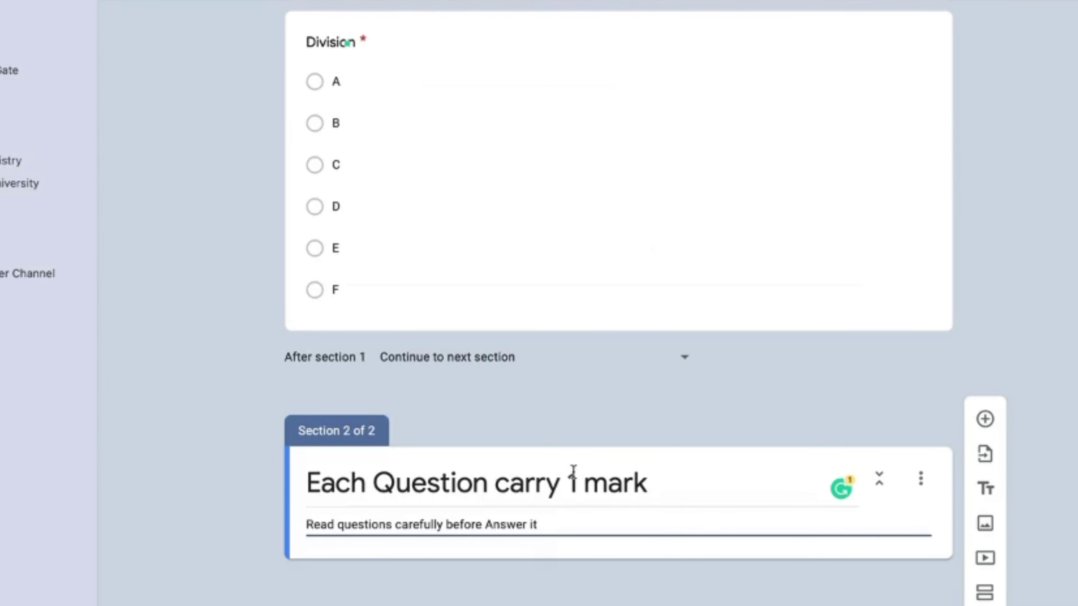
triple_click(575, 482)
click(575, 482)
key(BackSpace)
text(2)
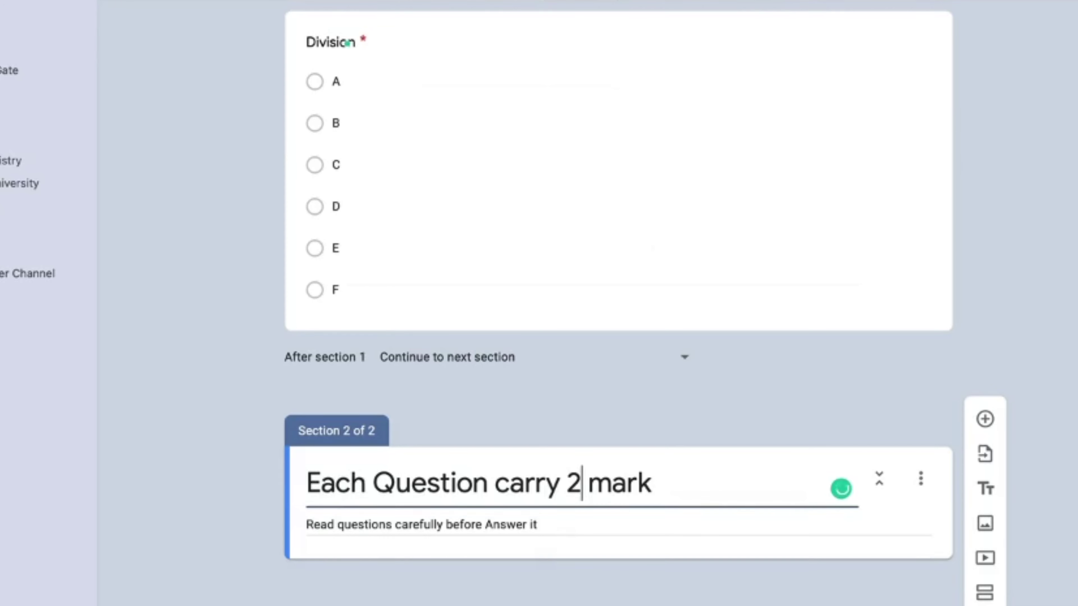
Step: Dismiss the Grammarly suggestion on the new 2 and finish editing the section title
scroll(618, 298, up, 15)
scroll(828, 488, down, 1)
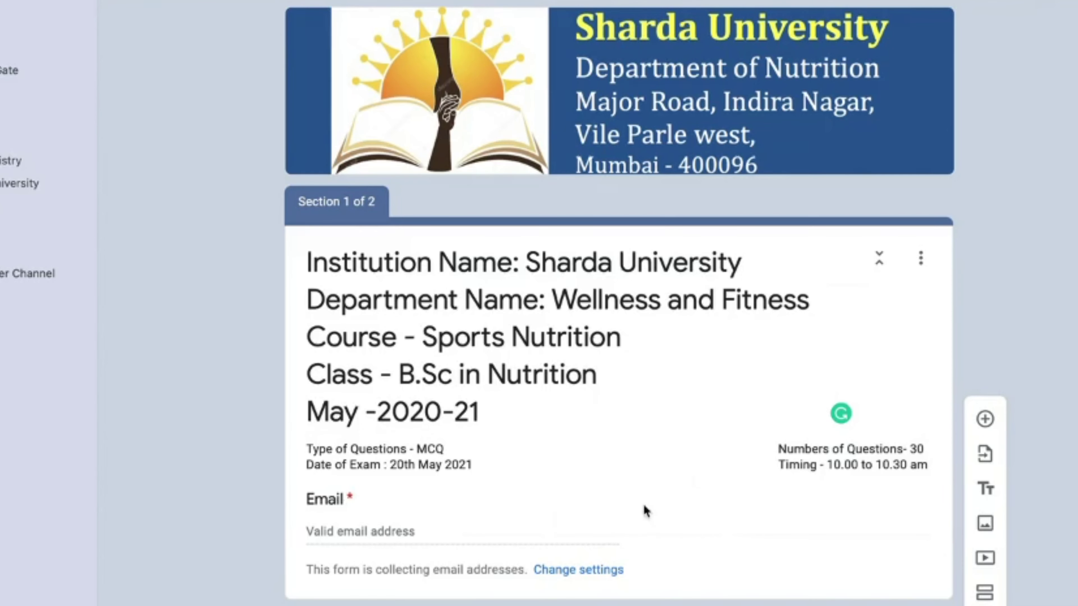
scroll(771, 482, down, 20)
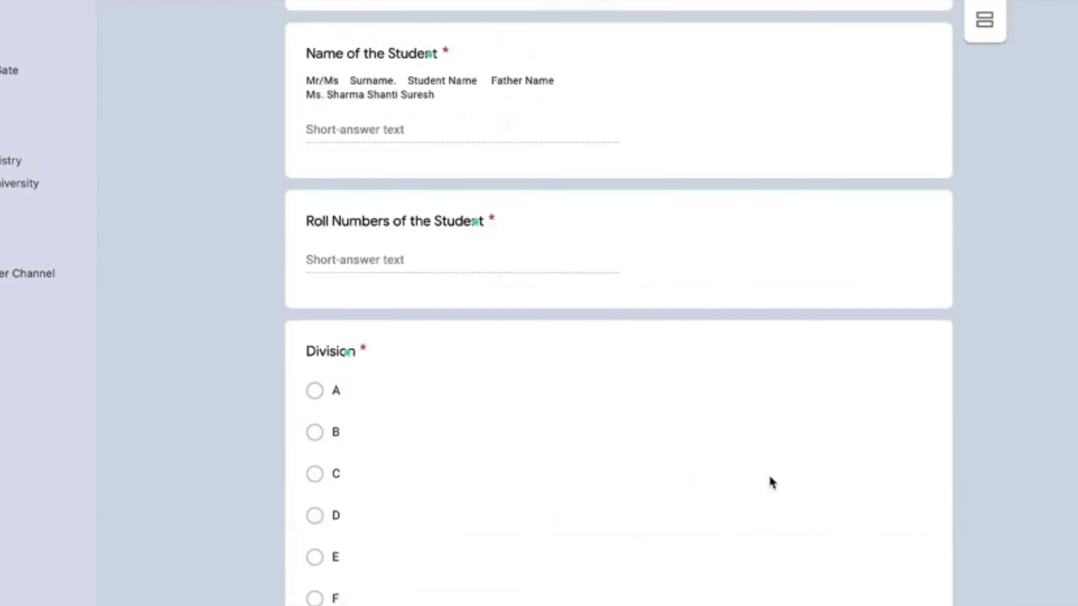
mouse_move(582, 488)
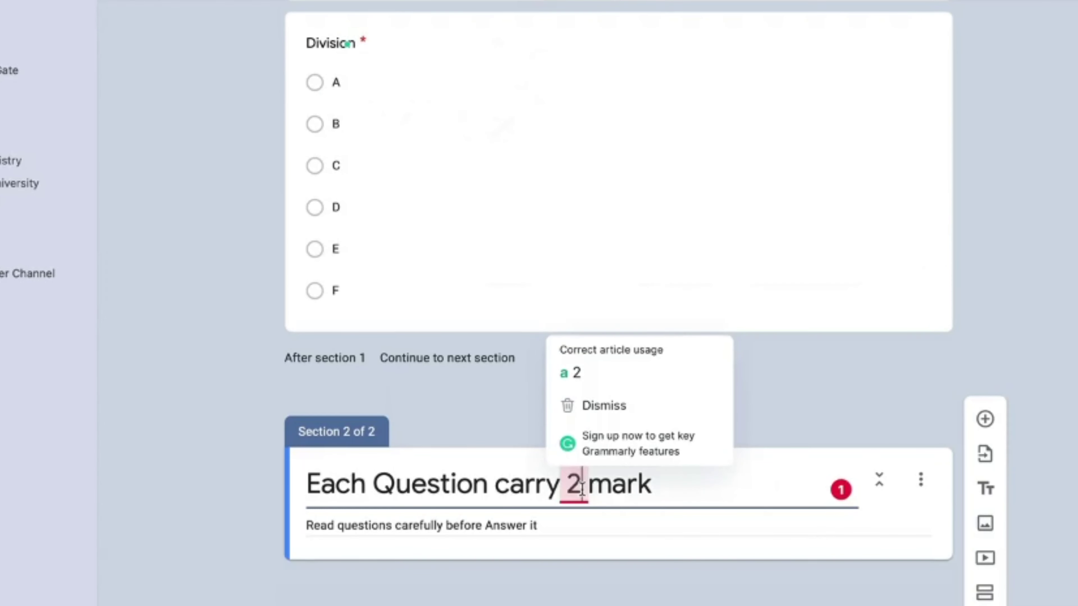
click(606, 418)
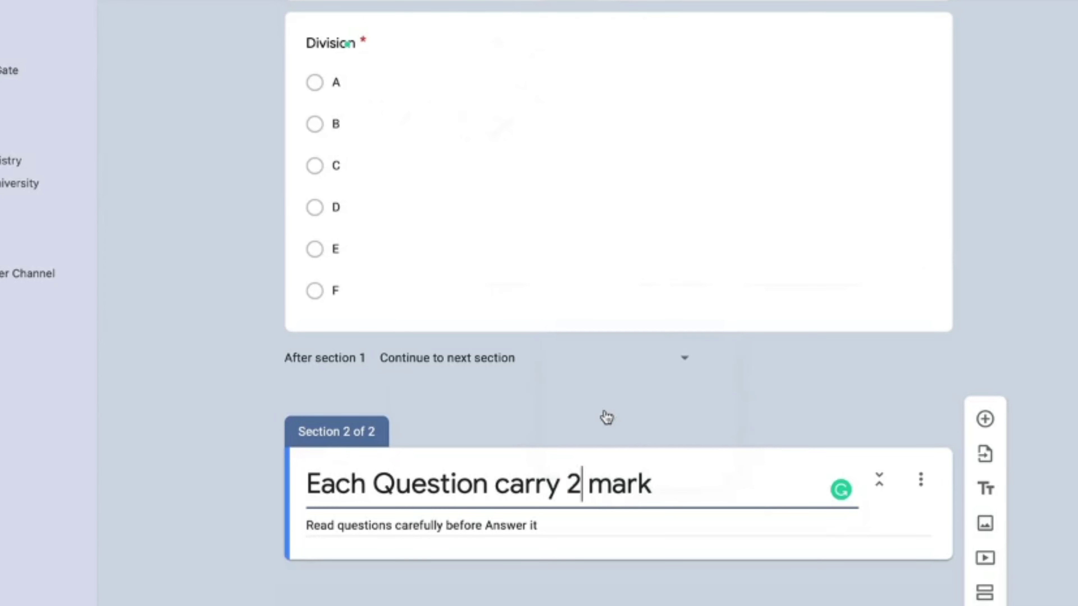
click(588, 484)
scroll(550, 525, down, 1)
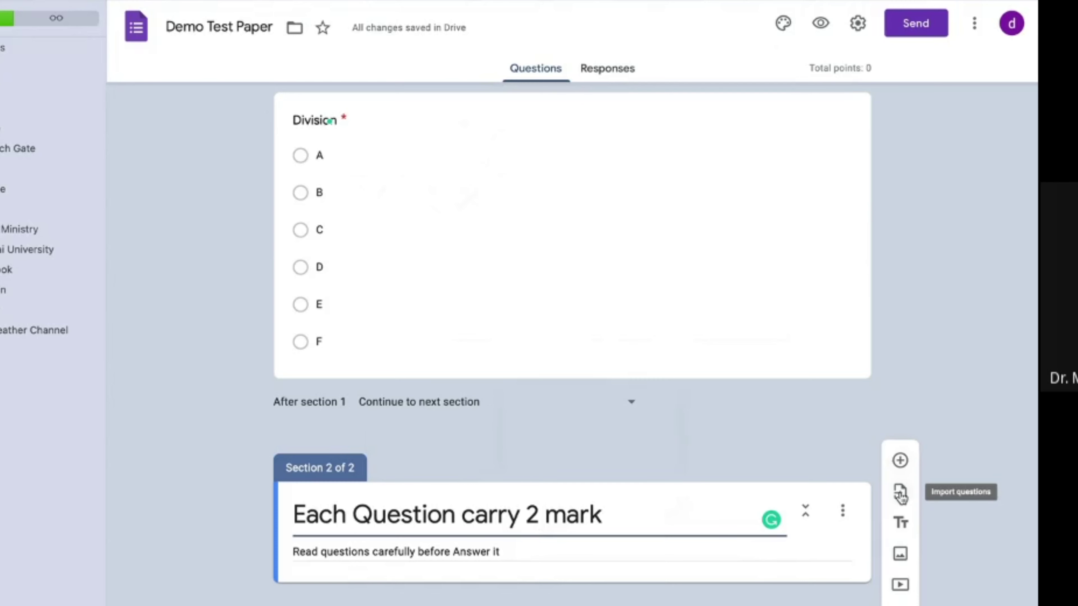
click(900, 532)
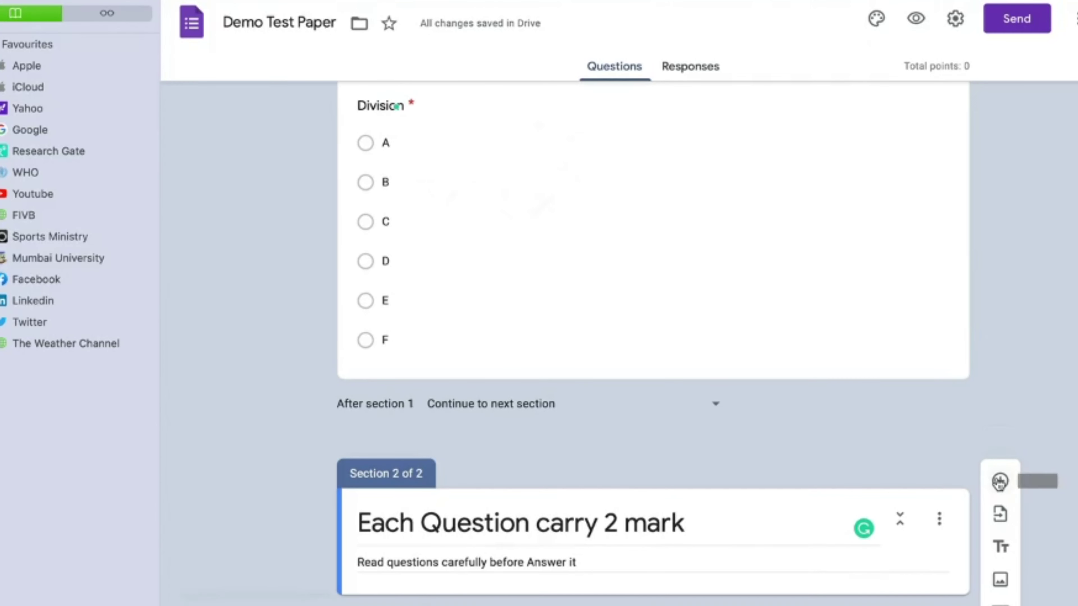
Step: Add 'Q1. Which of the following is not Macro Nutrients' with Carbohydrate as the first option
click(999, 482)
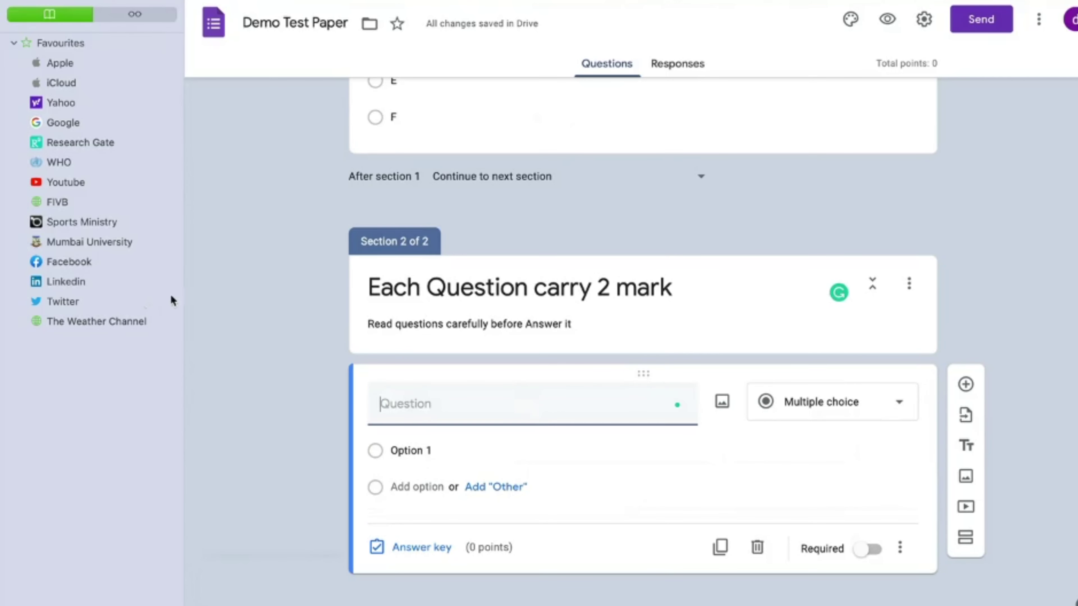
text(Q1. Which of the following is not Macro Nutrients)
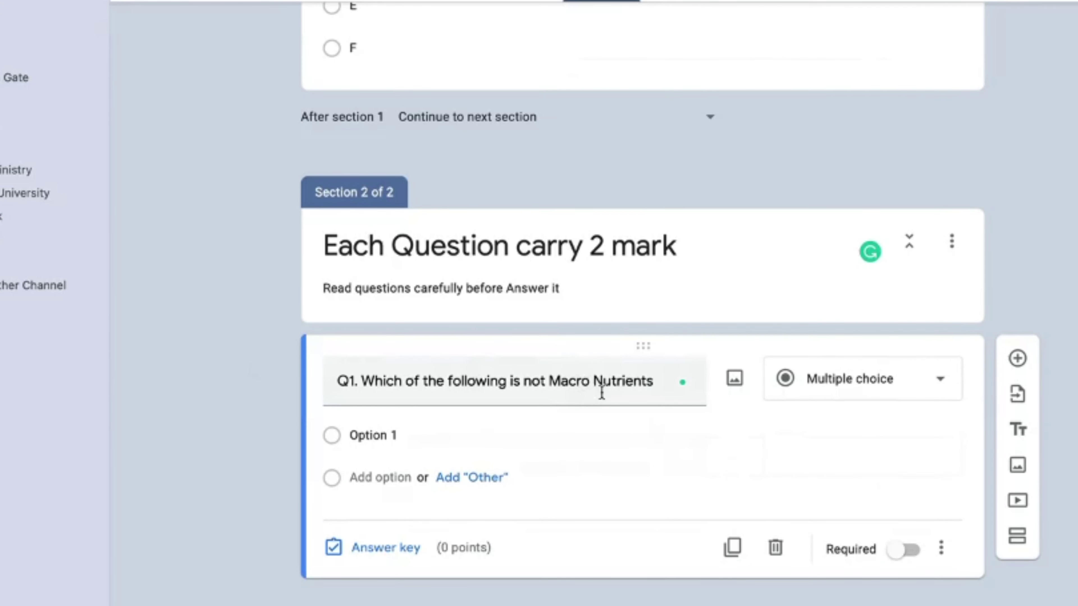
click(394, 431)
text(Carbohydrate)
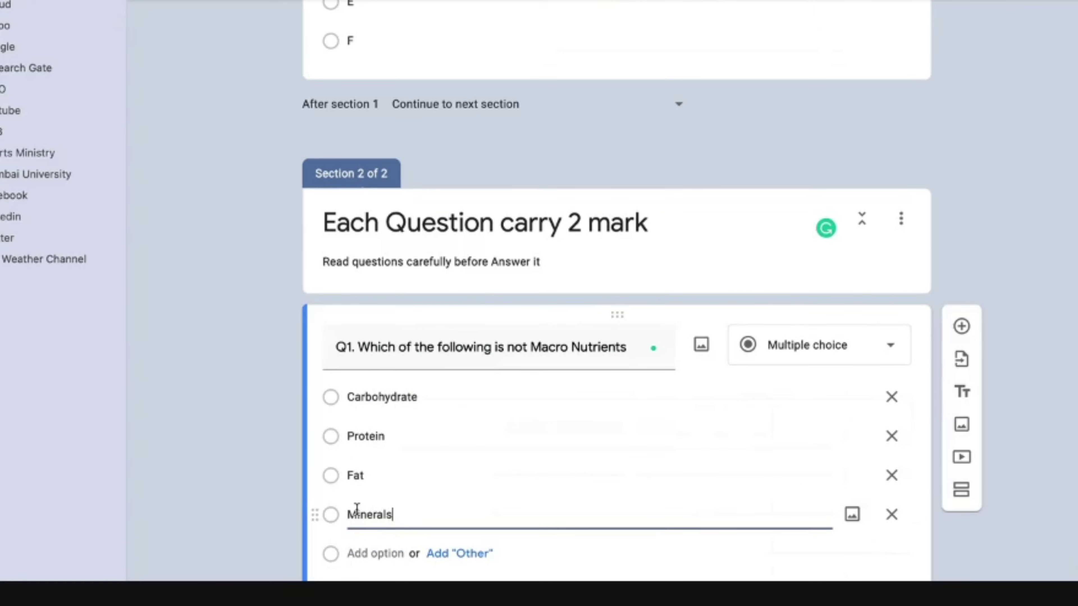
scroll(313, 419, down, 3)
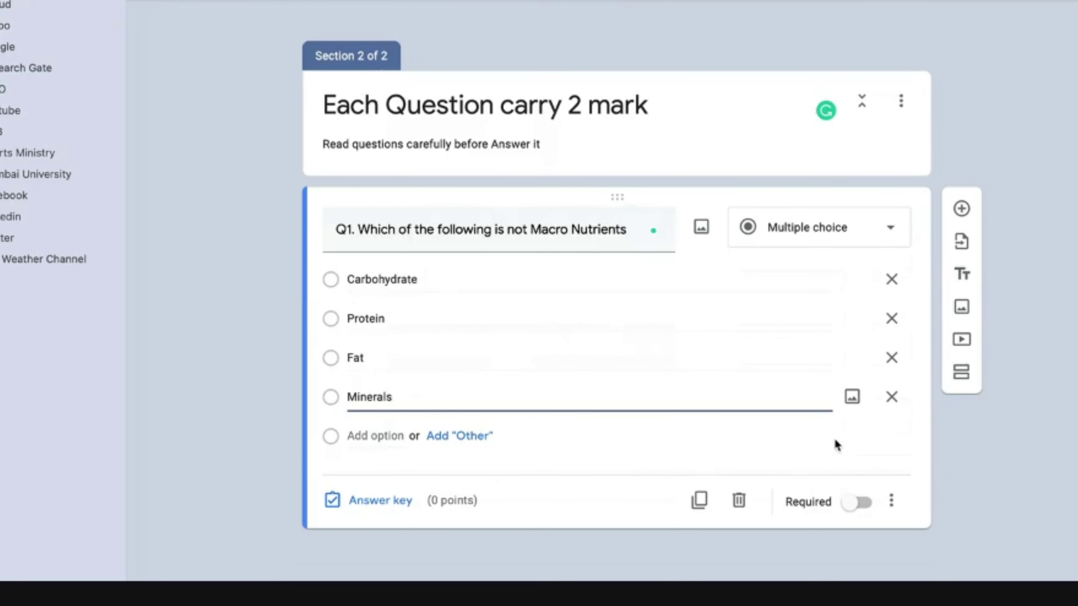
click(891, 500)
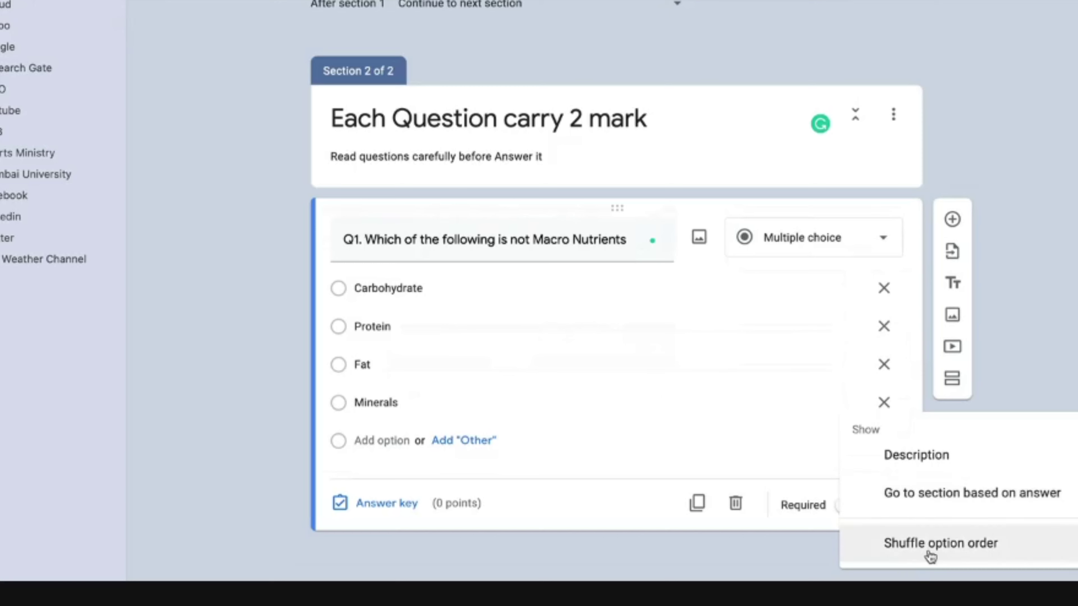
Step: Turn on shuffled answer-option order for Q1
click(982, 551)
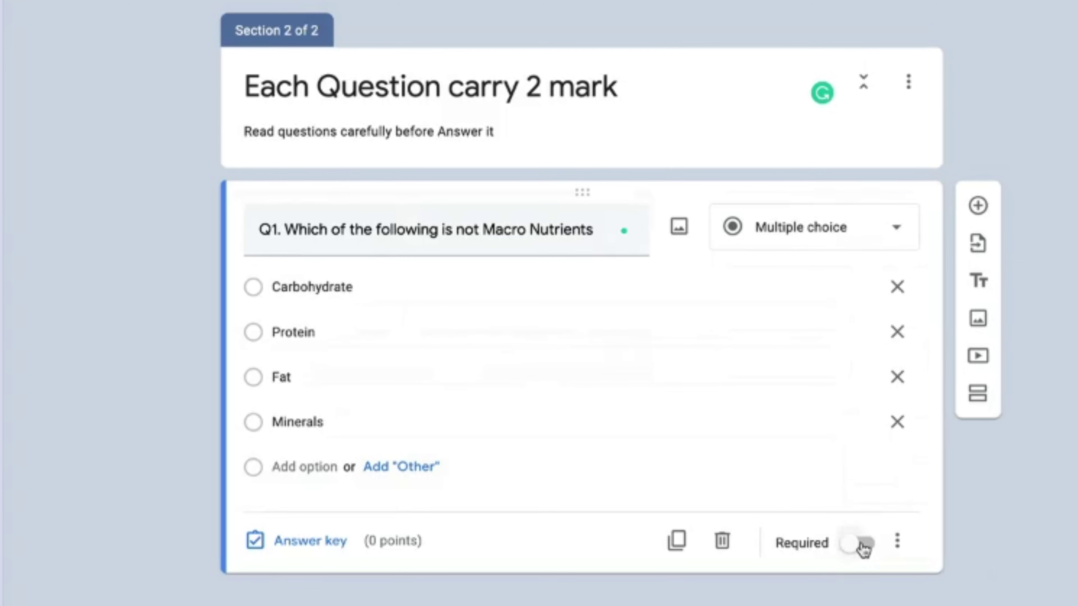
click(897, 541)
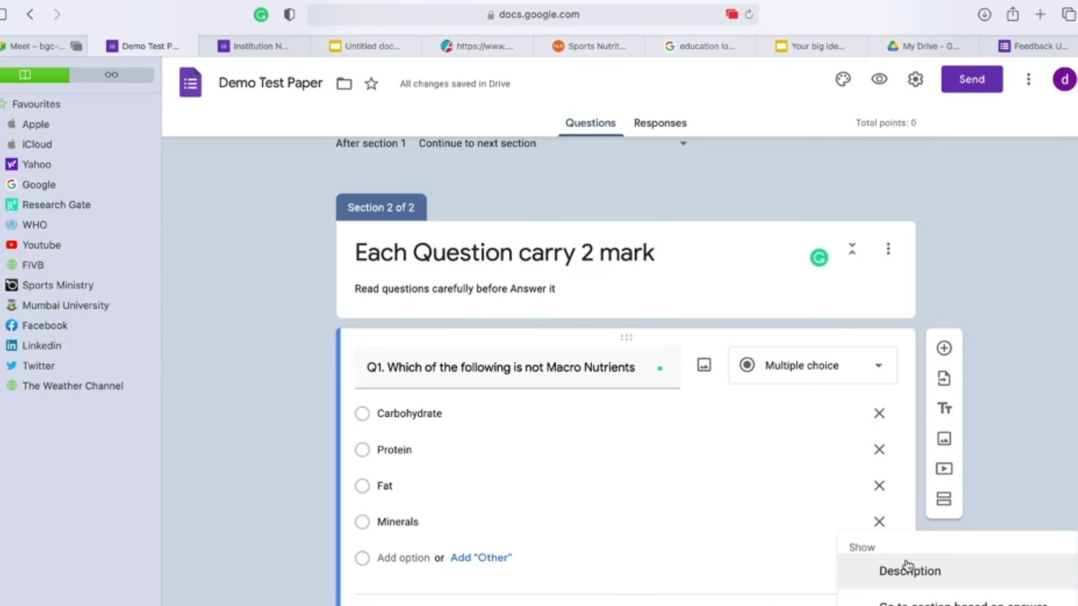
key(Escape)
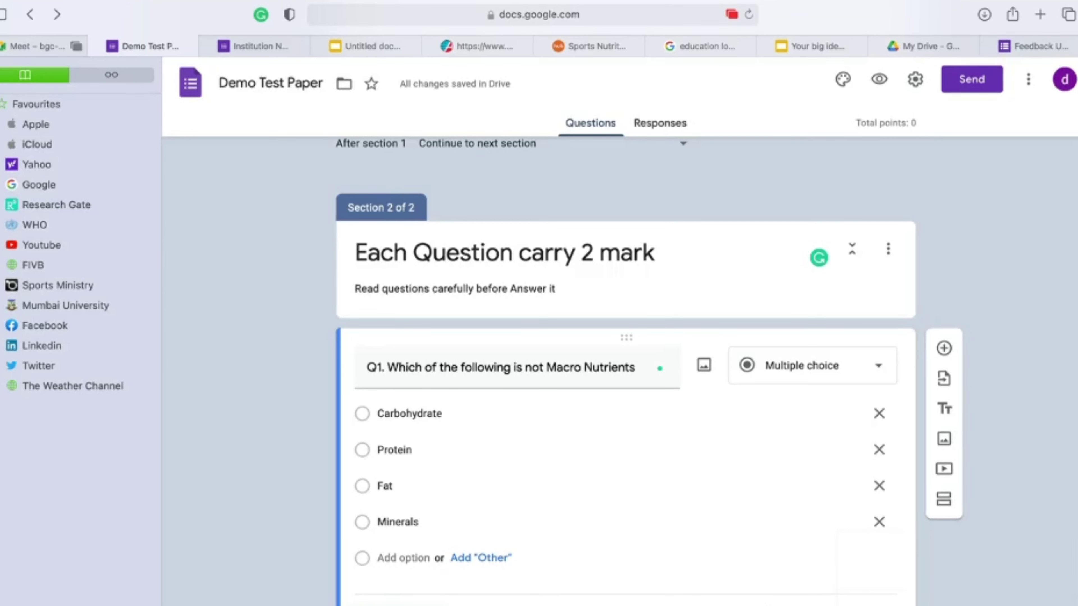
Step: Mark Minerals as Q1's correct answer worth 2 points, keeping it multiple choice
click(389, 574)
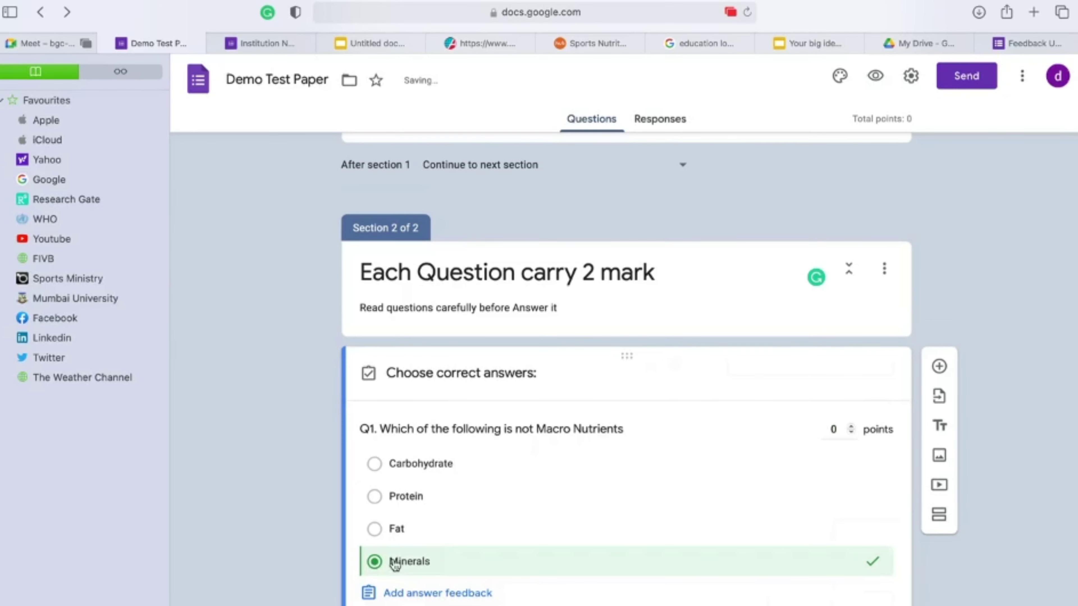
click(850, 426)
click(850, 426)
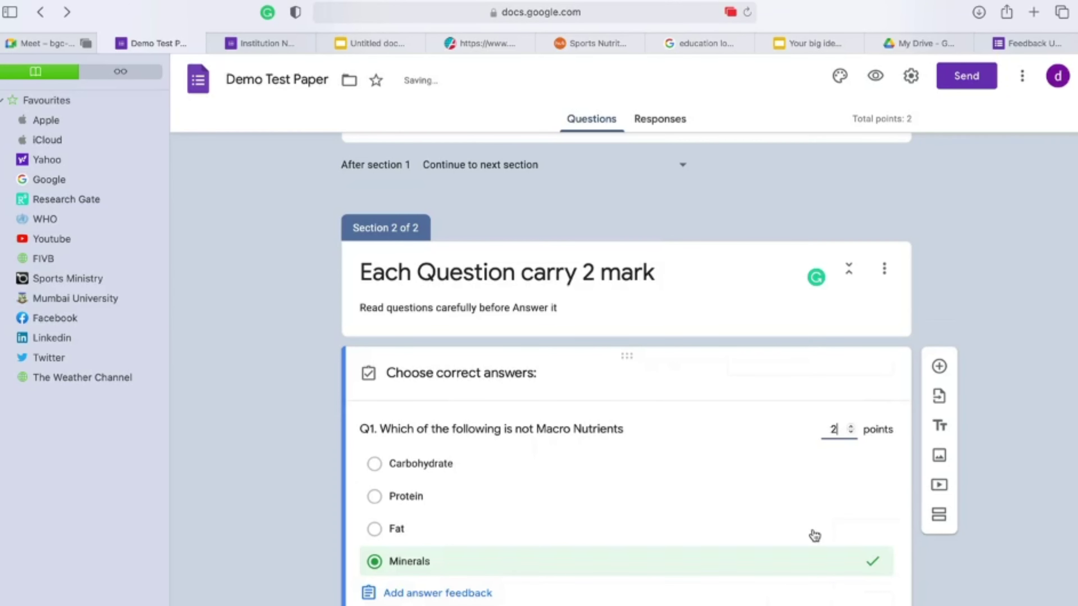
click(371, 385)
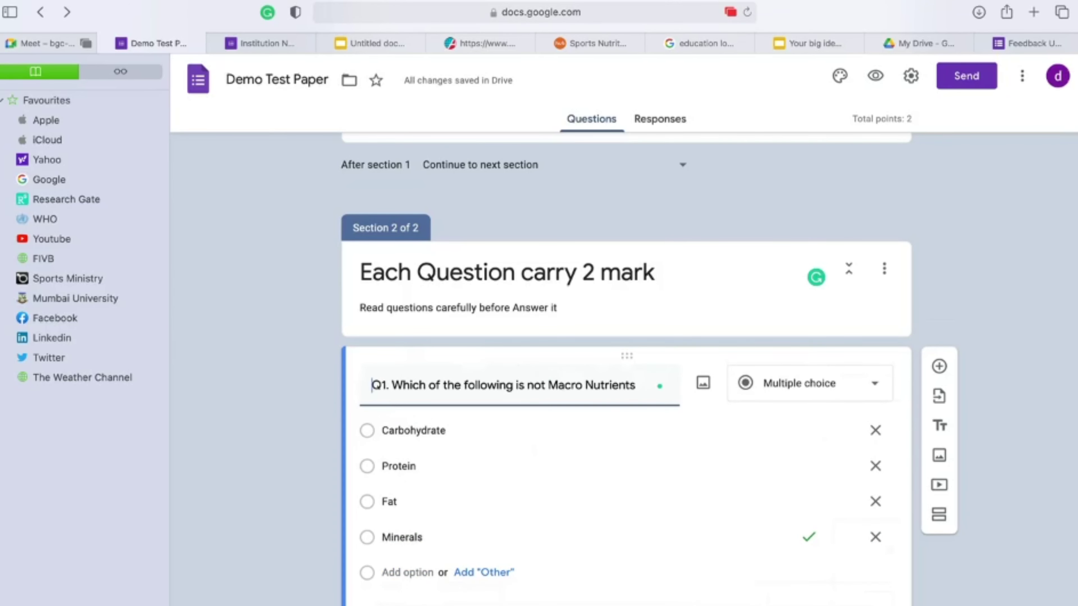
click(798, 383)
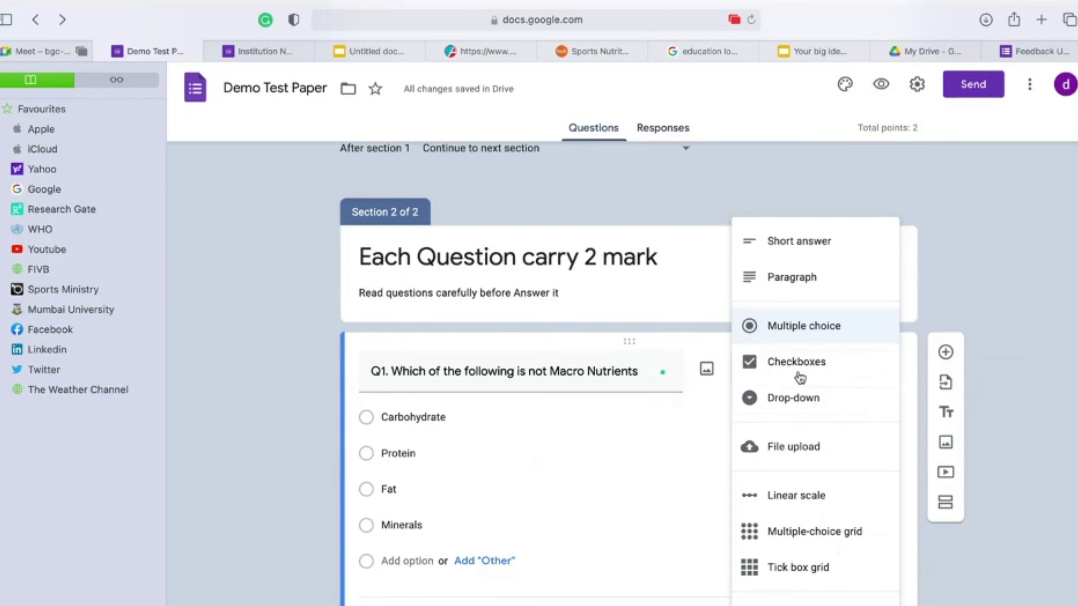
click(829, 334)
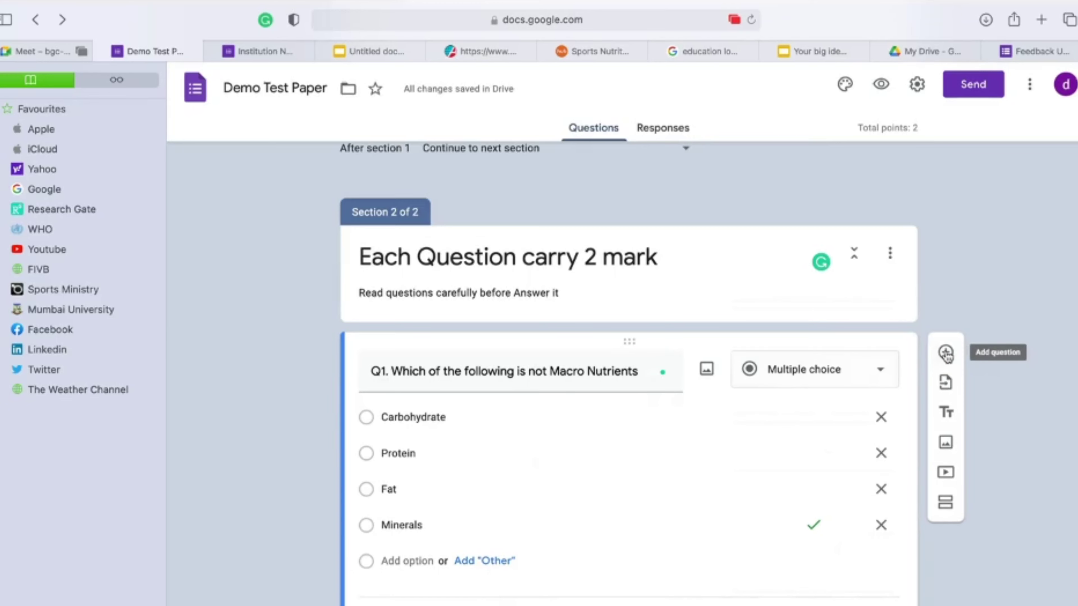
Step: Add a question 'Which of the following statement is correct' below Q1, then go to the statements document
click(946, 353)
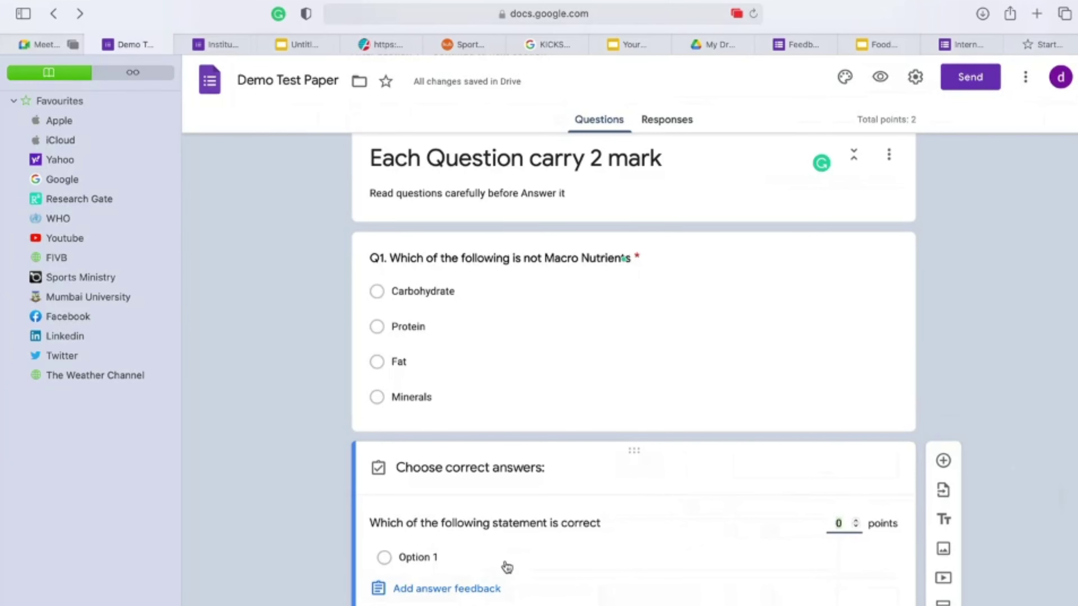
click(488, 523)
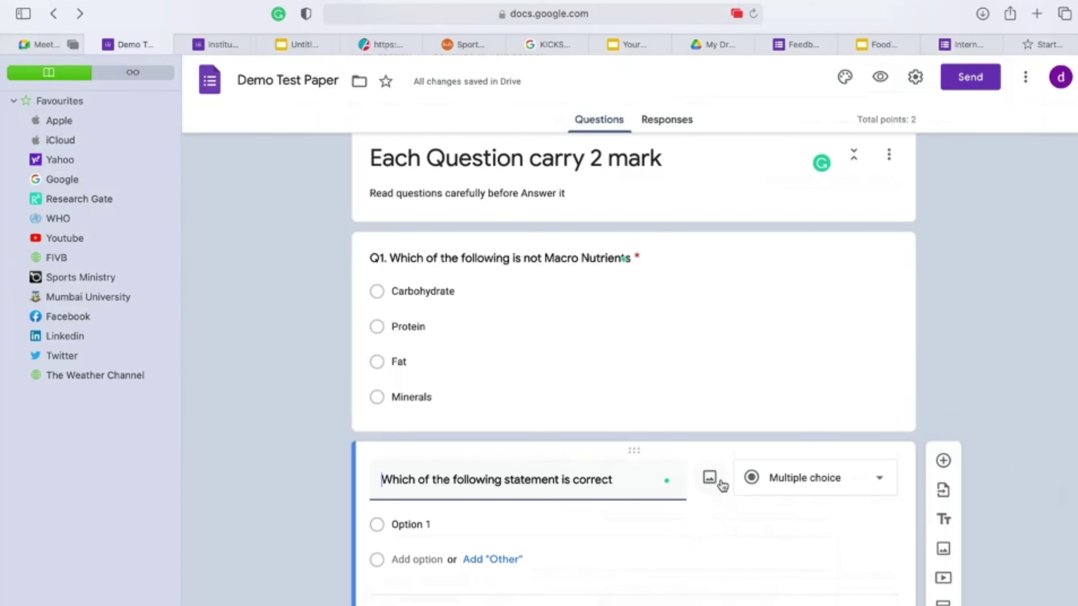
click(304, 47)
Step: Screenshot Statement 1 and Statement 2 in the document and open it for markup
scroll(374, 228, up, 7)
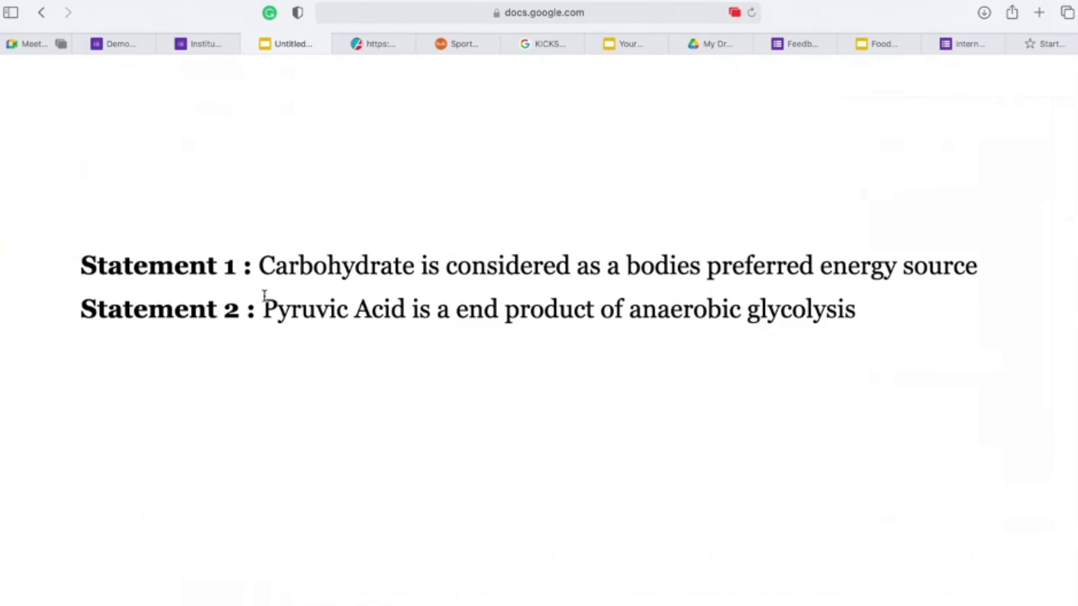
key(Down)
key(Down)
key(Down)
key(Down)
key(Down)
key(Down)
key(Down)
key(Down)
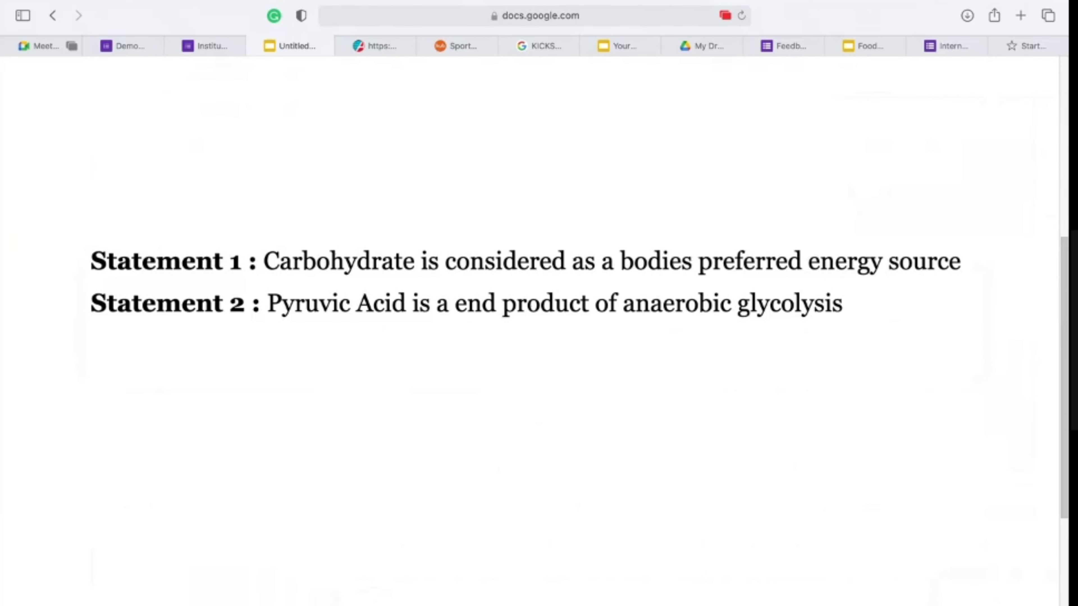
key(super+shift+3)
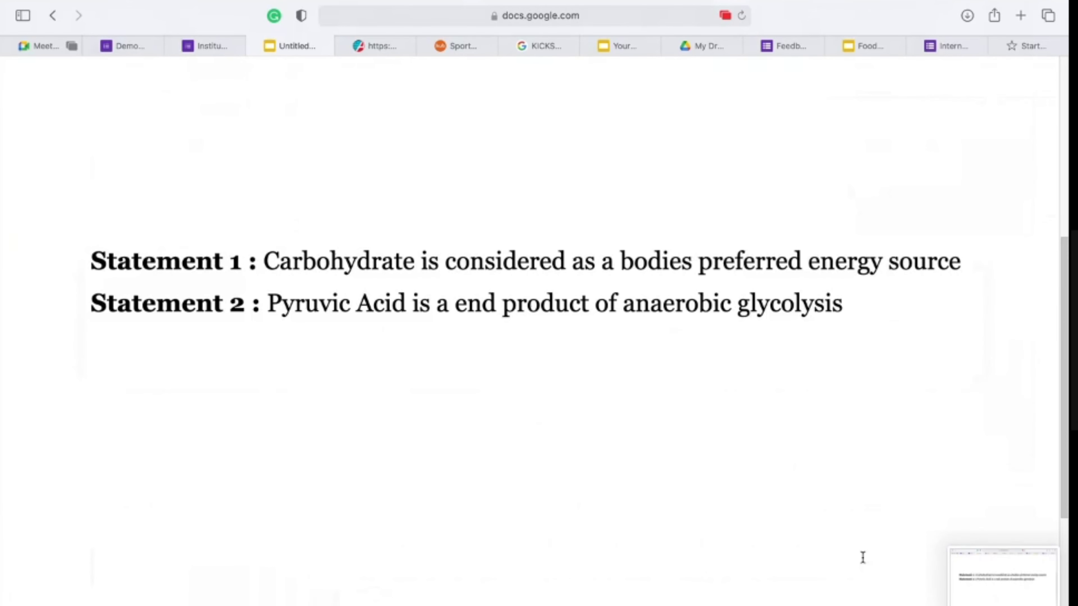
click(995, 575)
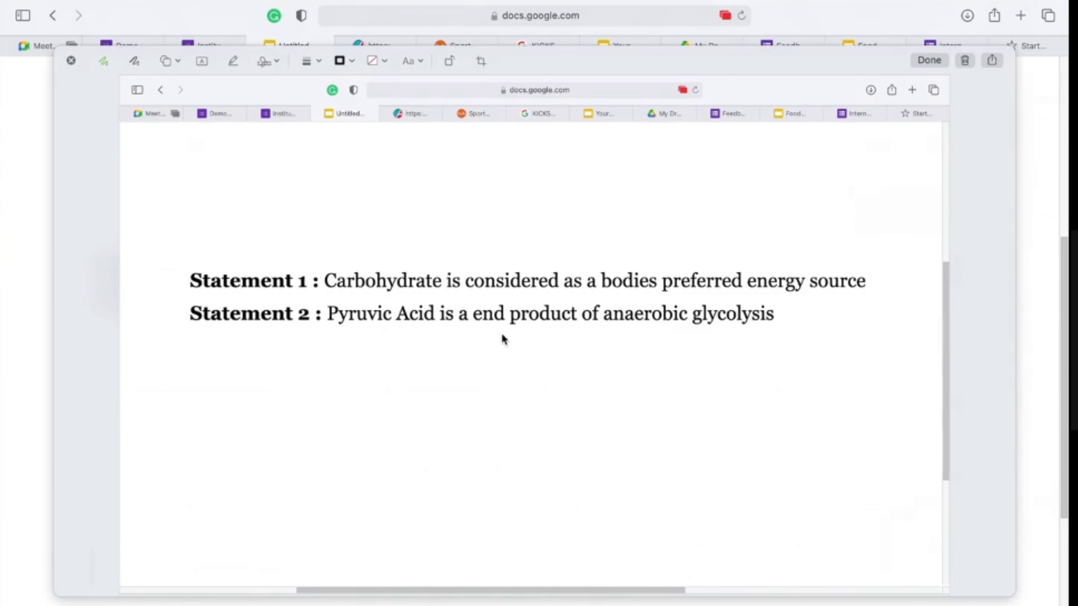
Step: Crop the screenshot tightly around the two statement lines and save it
click(481, 60)
drag(950, 76, 954, 250)
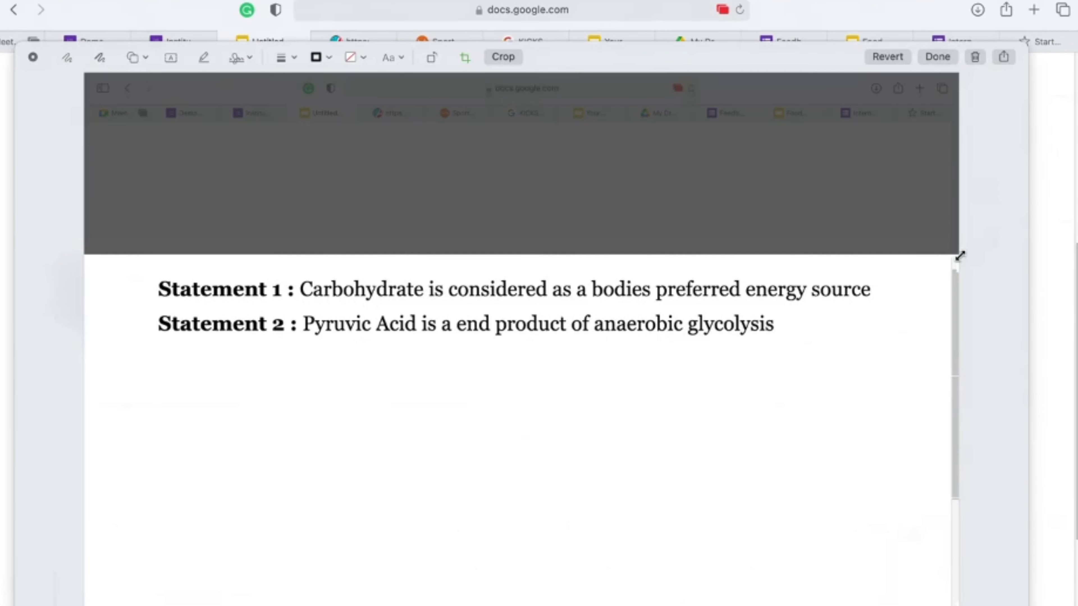
drag(955, 601, 922, 357)
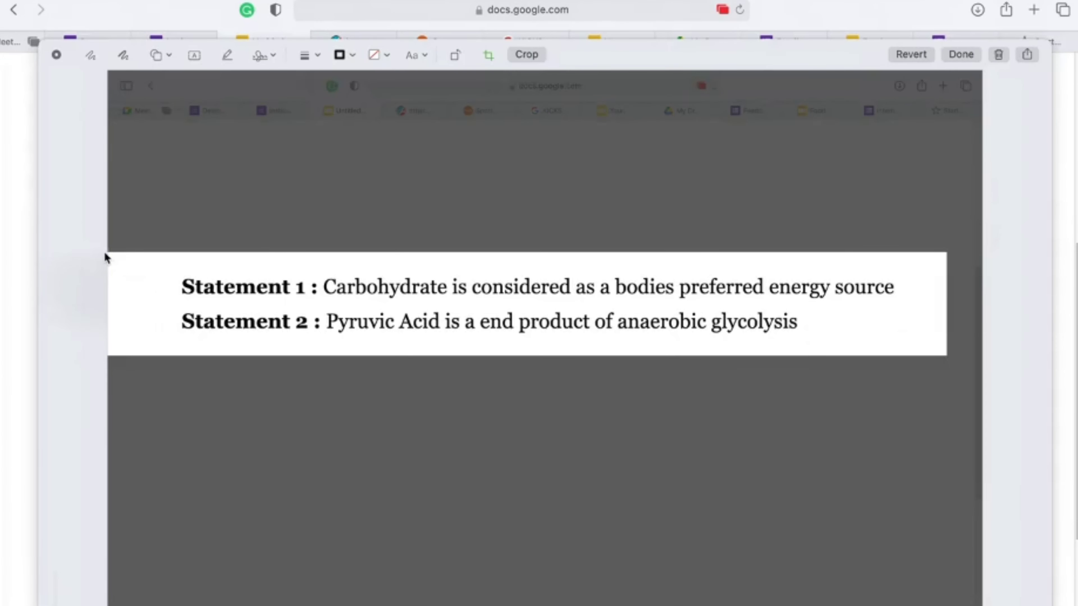
drag(102, 250, 148, 253)
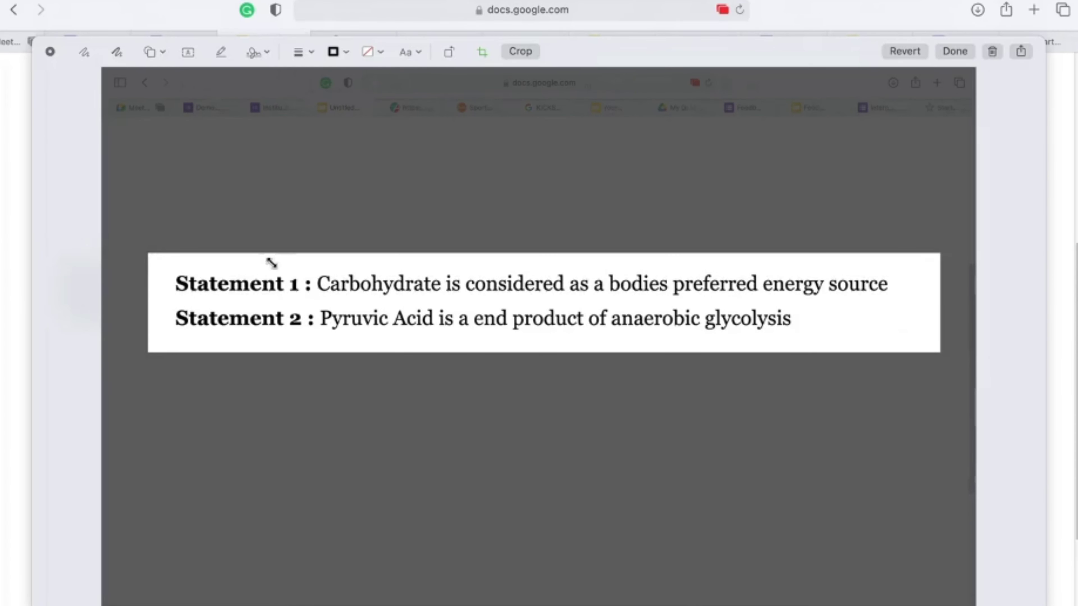
mouse_move(941, 259)
mouse_down()
mouse_move(910, 258)
mouse_move(922, 258)
mouse_up()
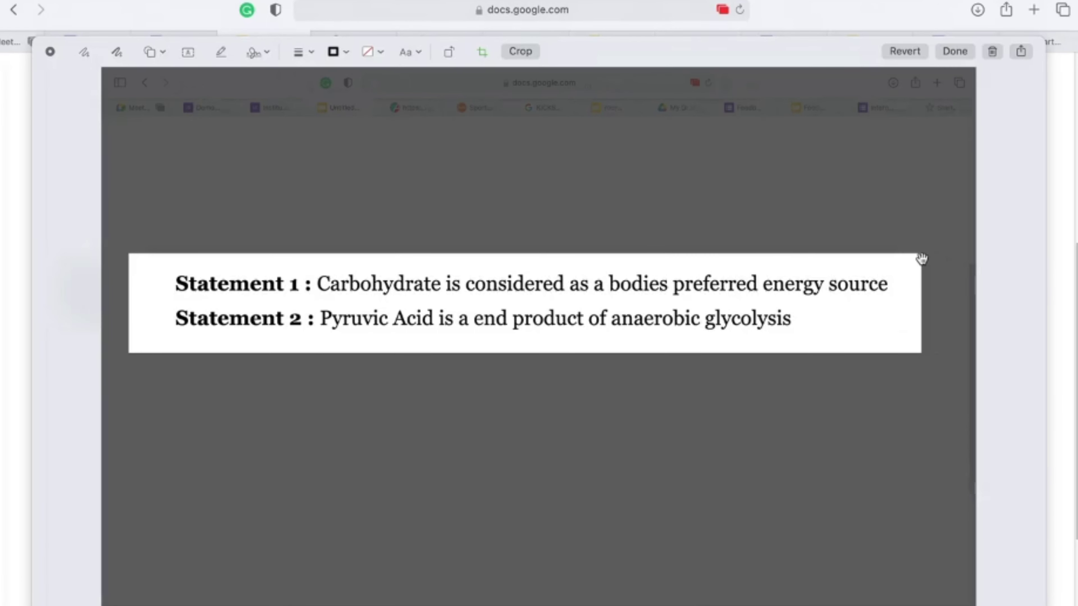
click(955, 51)
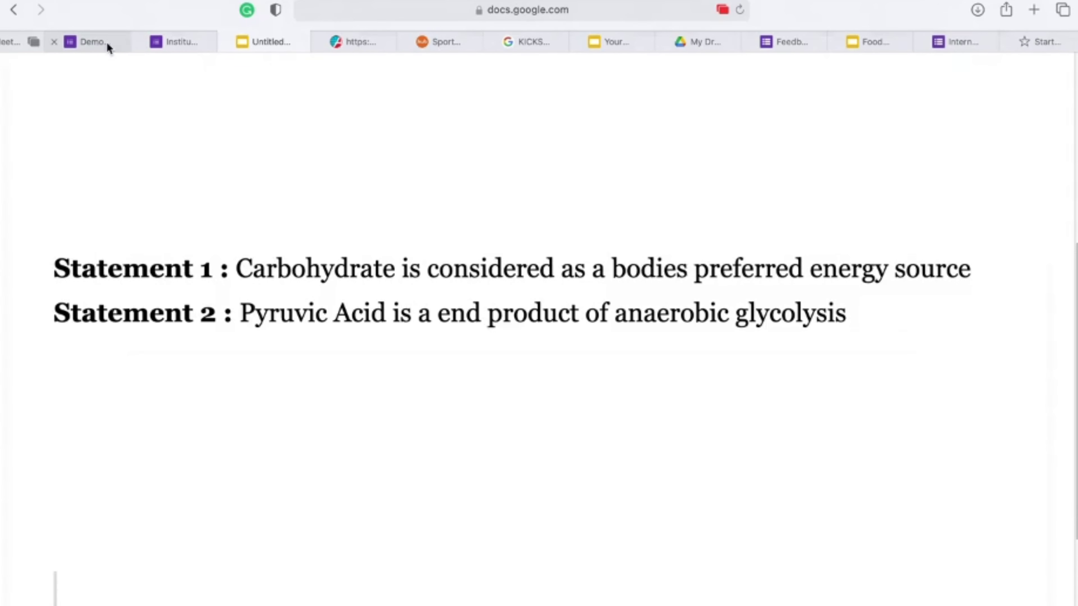
click(107, 42)
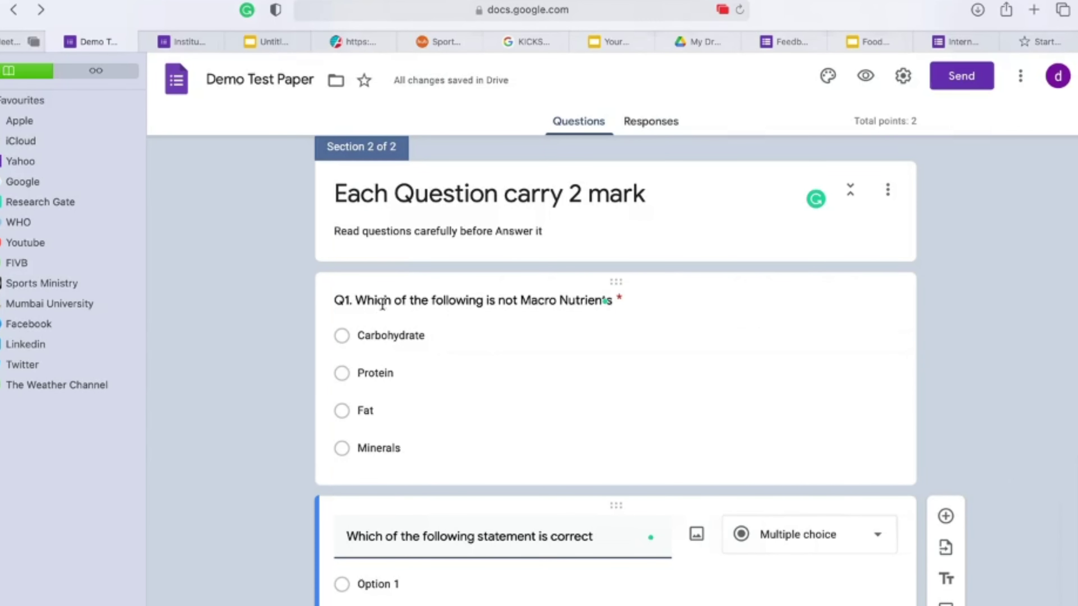
Step: Upload the Desktop's 11.13.41 PM statements screenshot as the question's image
scroll(379, 304, down, 3)
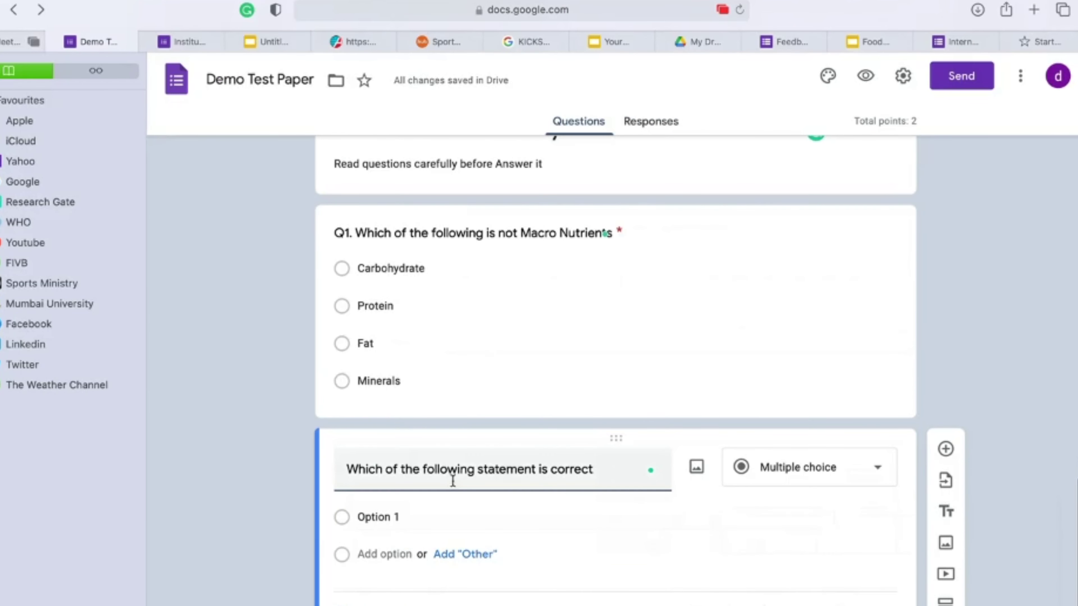
drag(144, 268, 17, 268)
scroll(289, 470, down, 3)
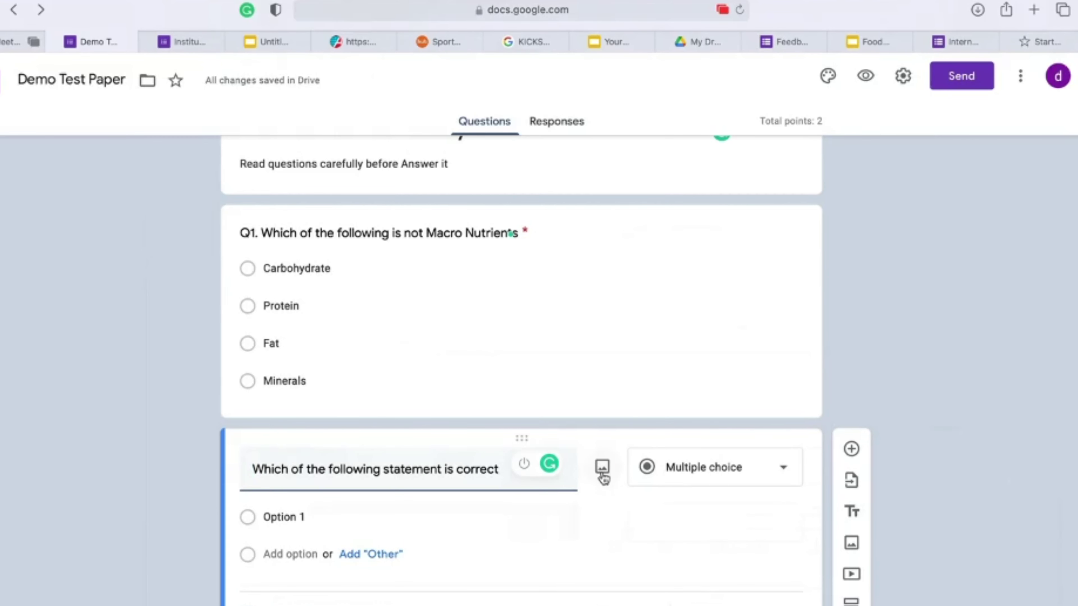
click(602, 469)
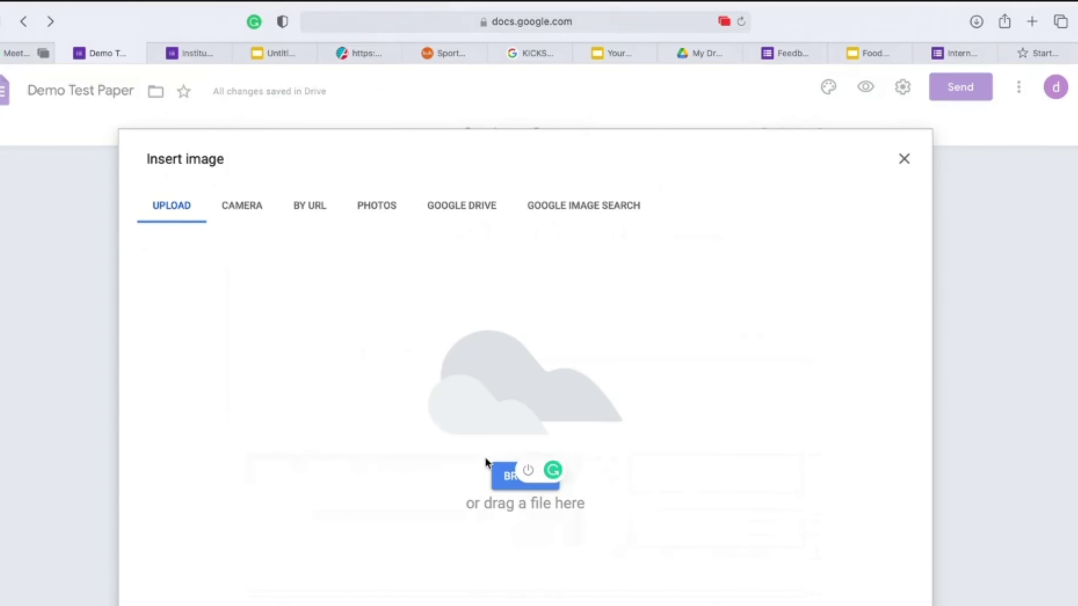
click(501, 483)
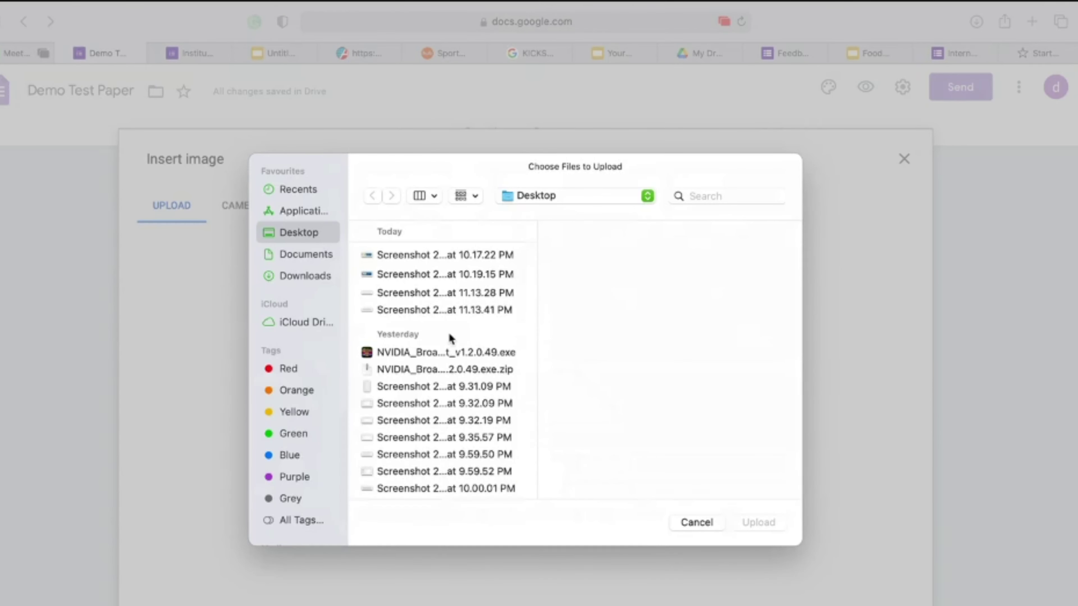
click(463, 310)
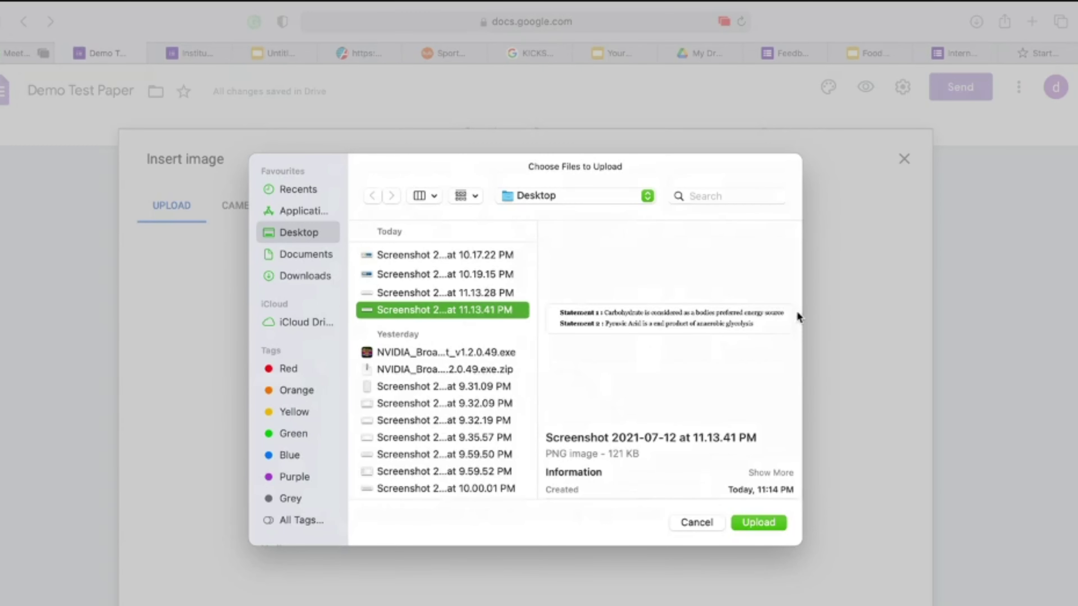
click(770, 522)
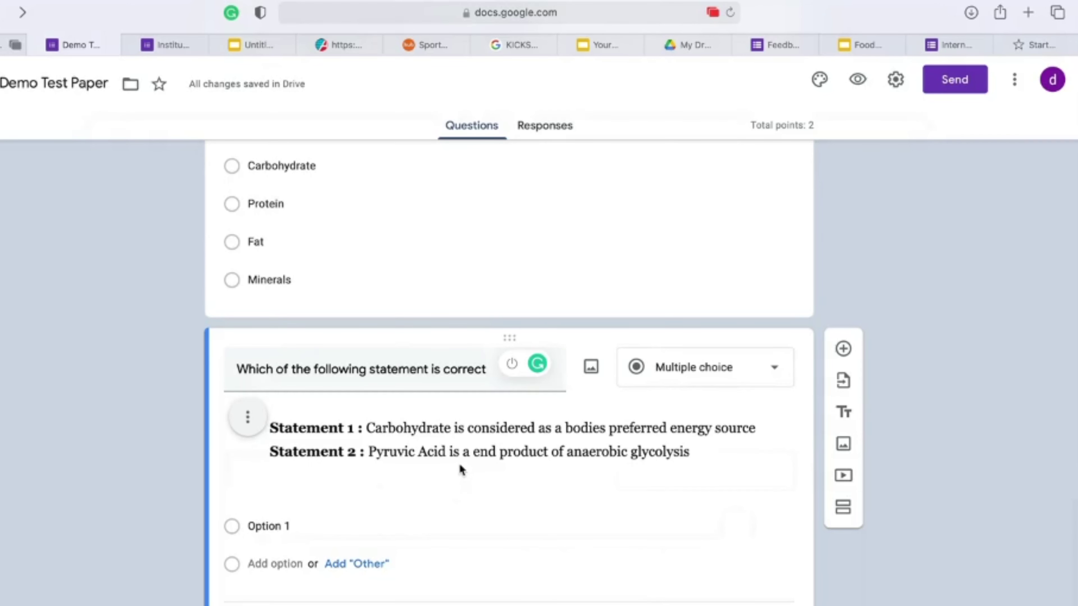
Step: Centre-align the statements image in the question
click(247, 419)
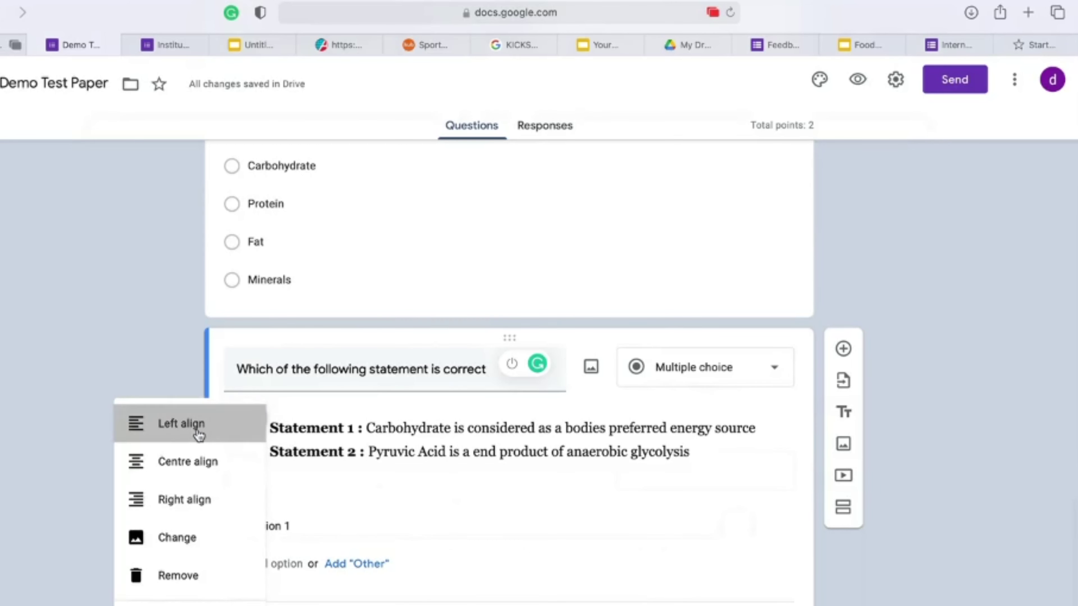
click(199, 430)
click(247, 420)
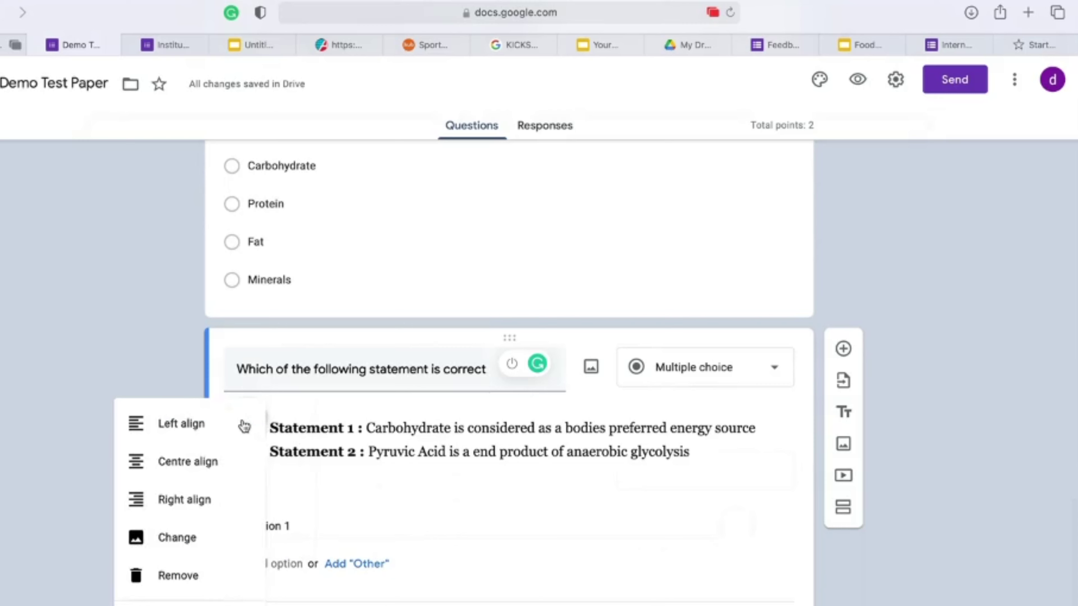
click(229, 472)
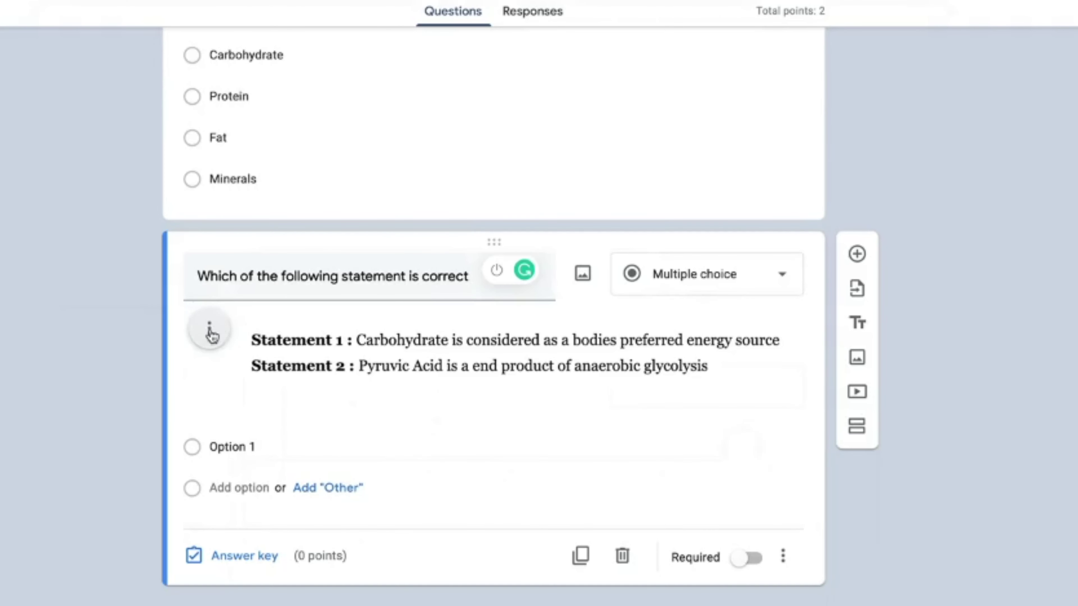
click(247, 420)
click(187, 384)
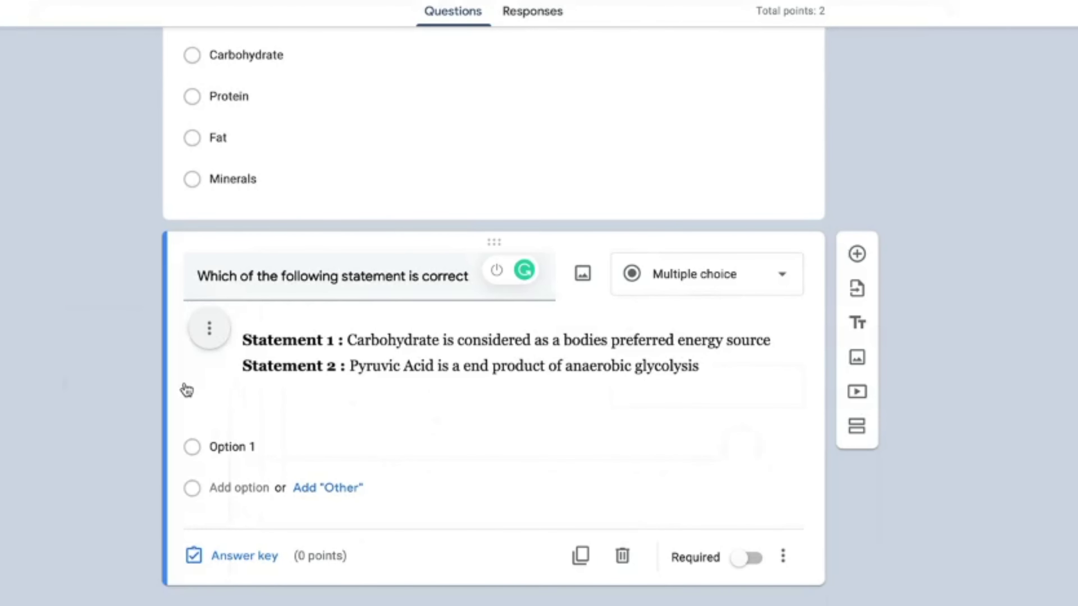
Step: Caption the image 'Read above statement to answer the question'
click(216, 340)
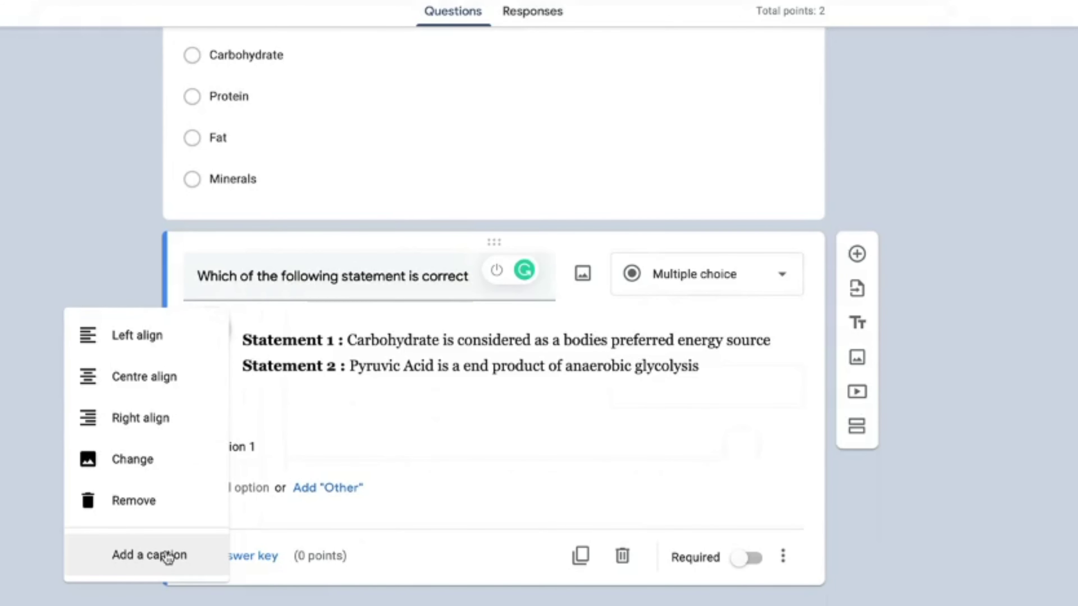
click(173, 560)
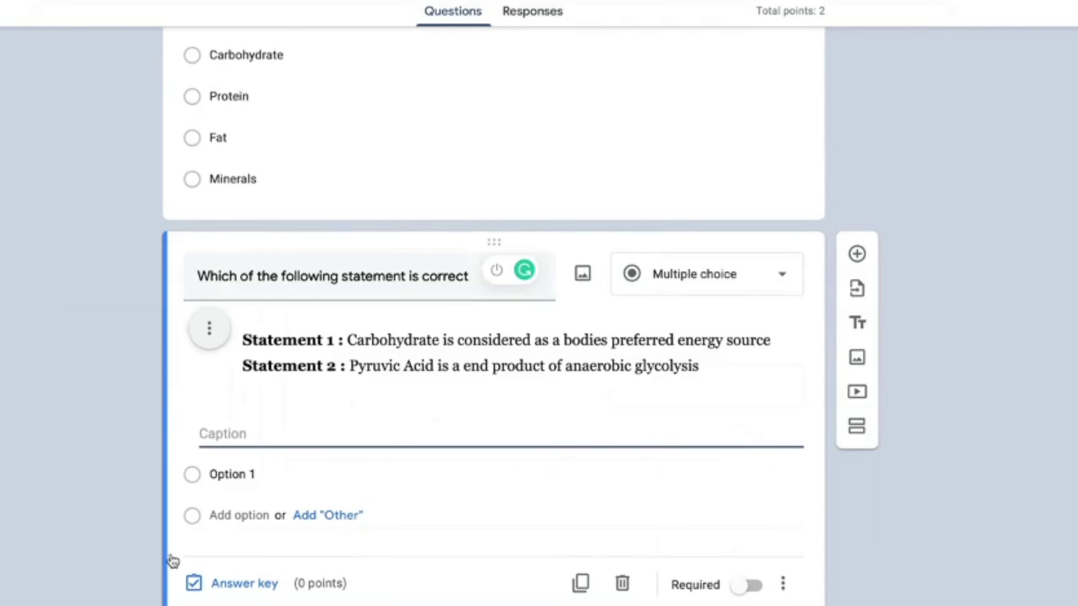
text(Read above stat)
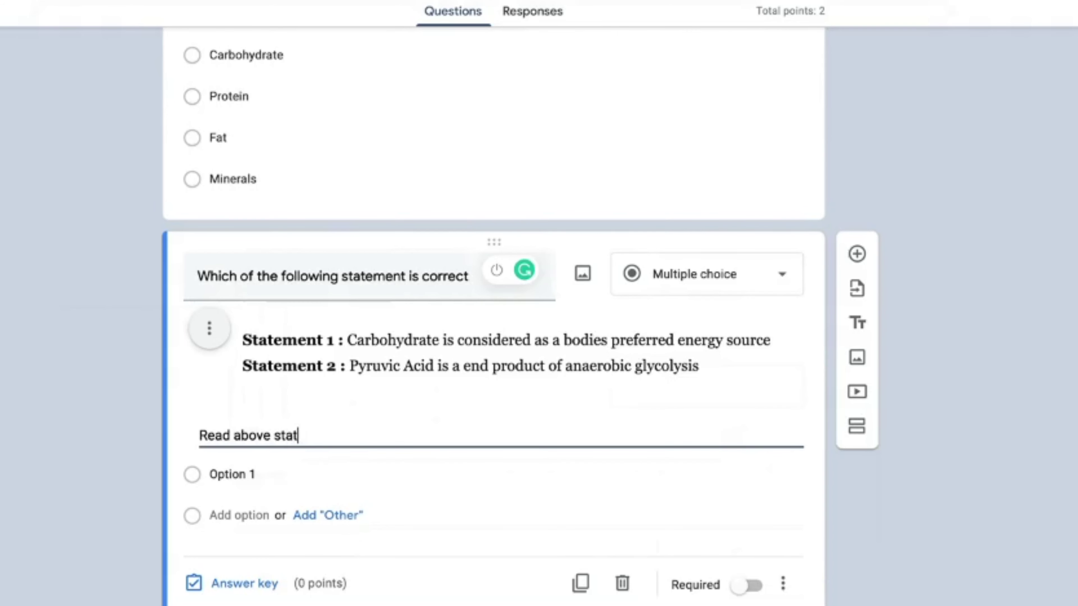
text(ement to a)
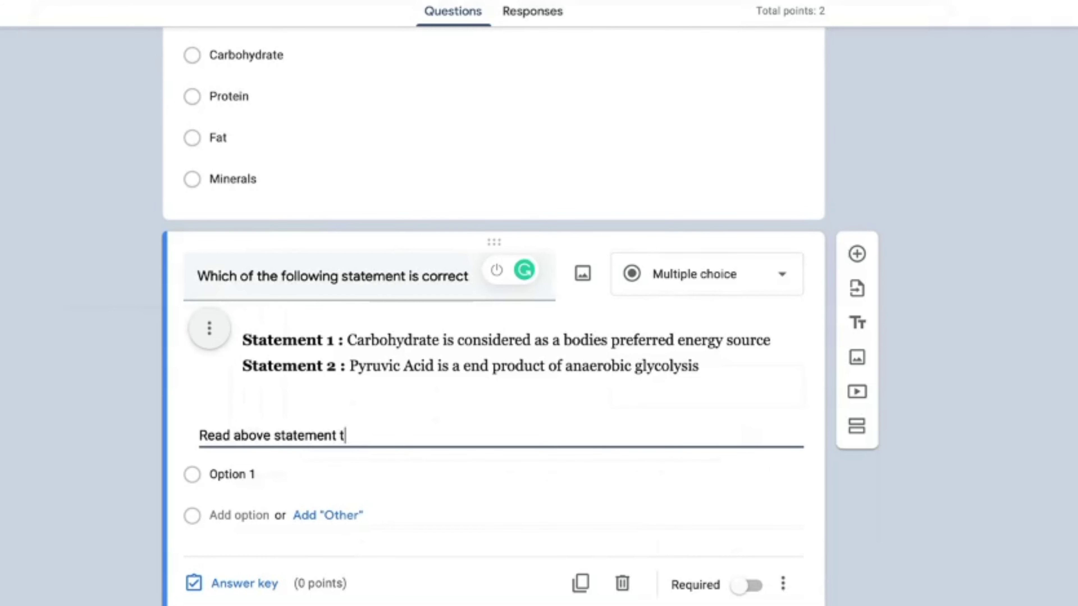
text(nswer)
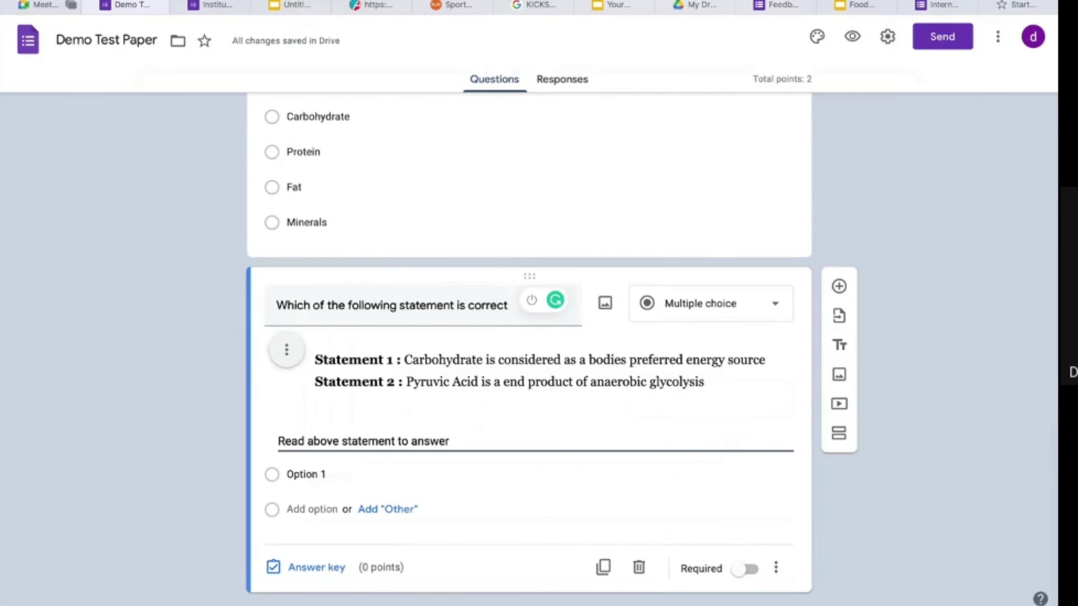
text( the question)
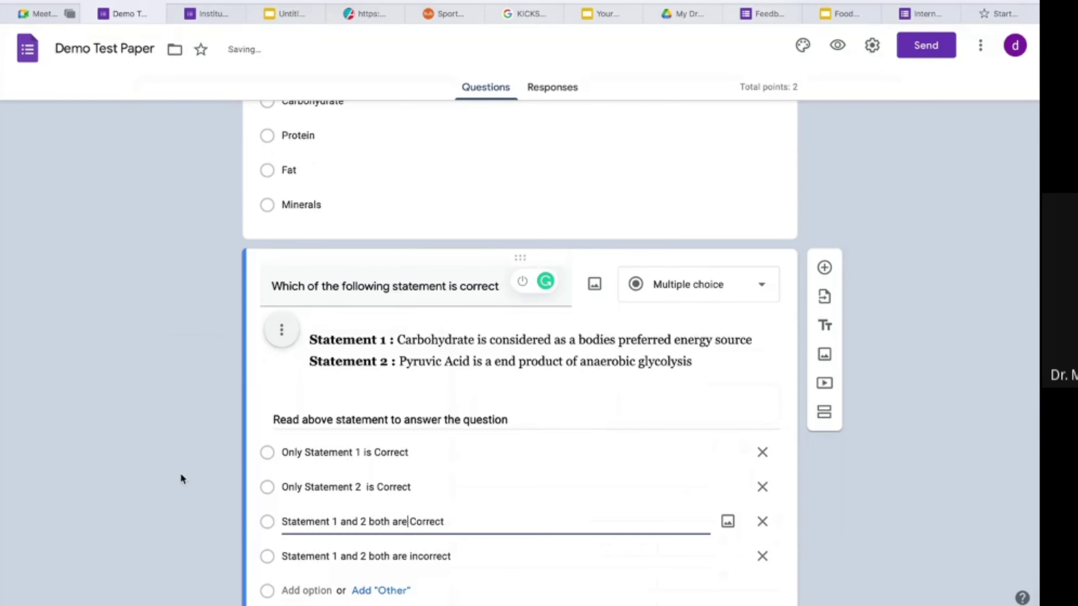
Step: Key 'Only Statement 1 is Correct' as the answer and raise the question's points to 2
click(181, 475)
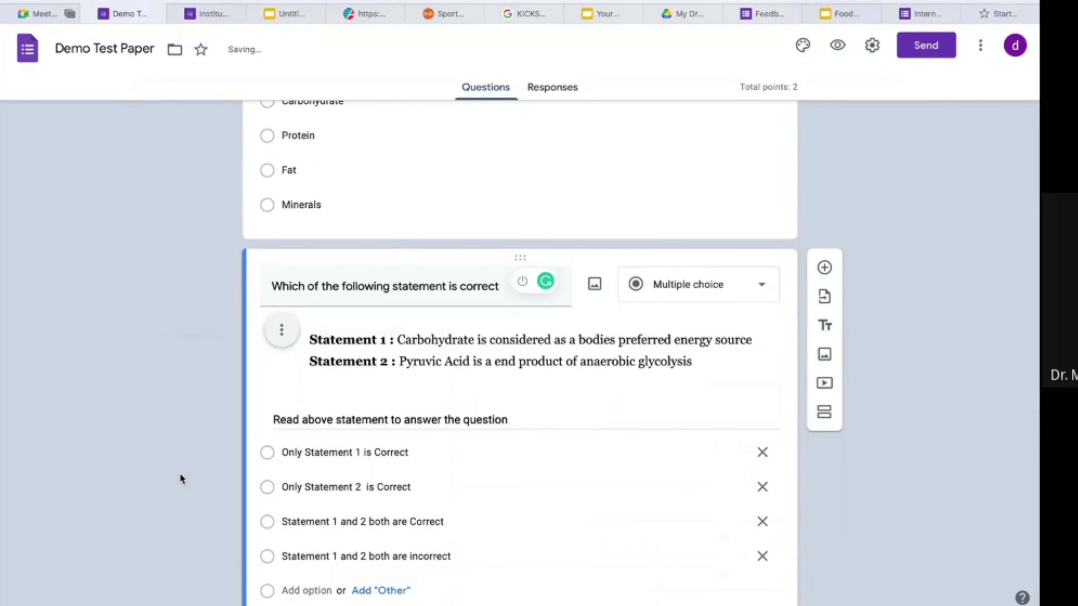
scroll(180, 474, down, 3)
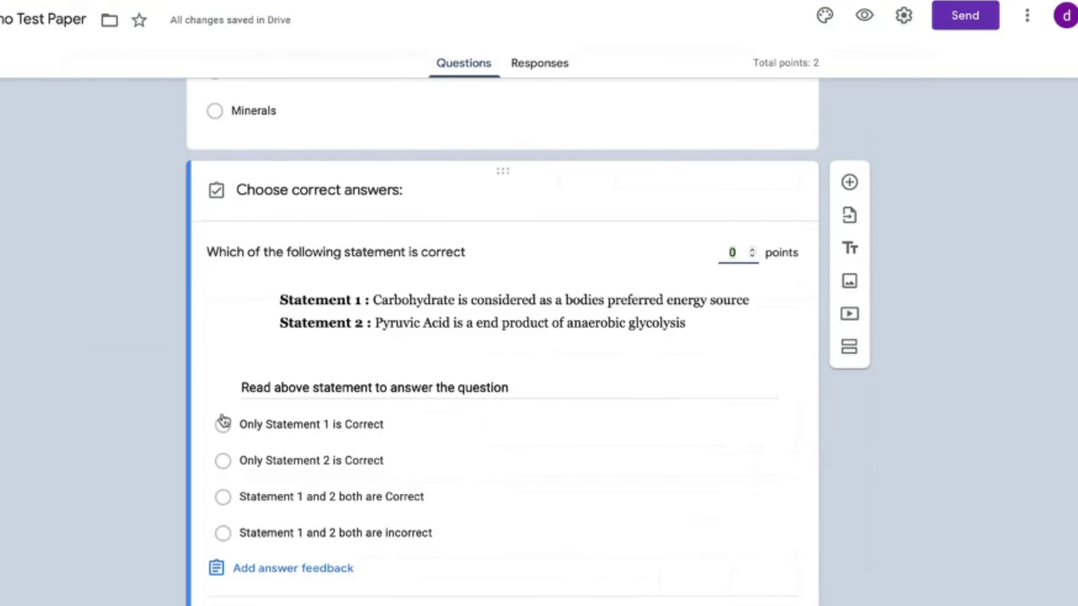
click(274, 407)
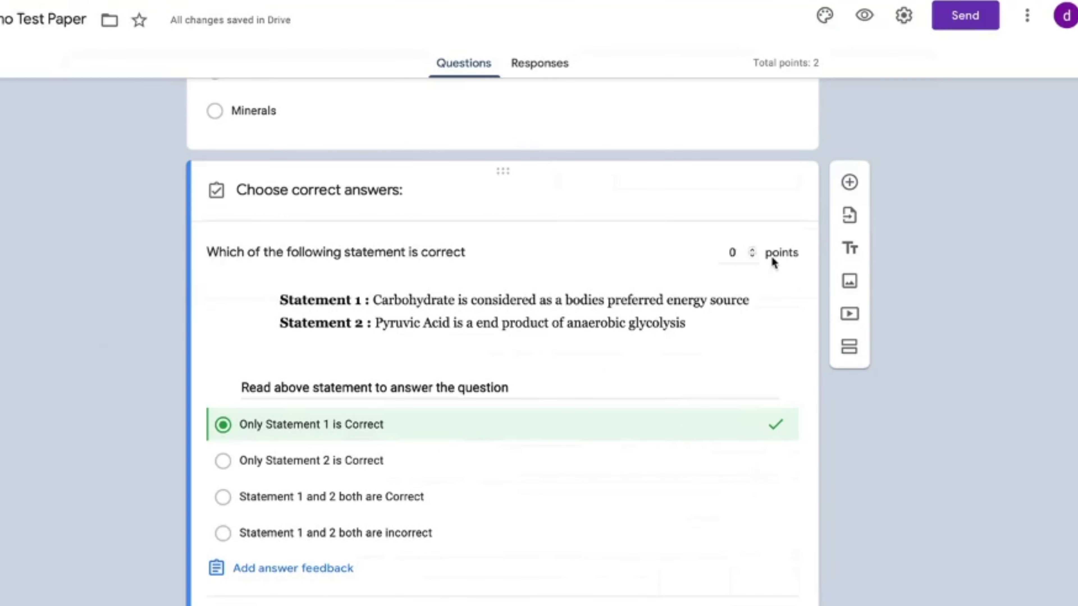
click(753, 251)
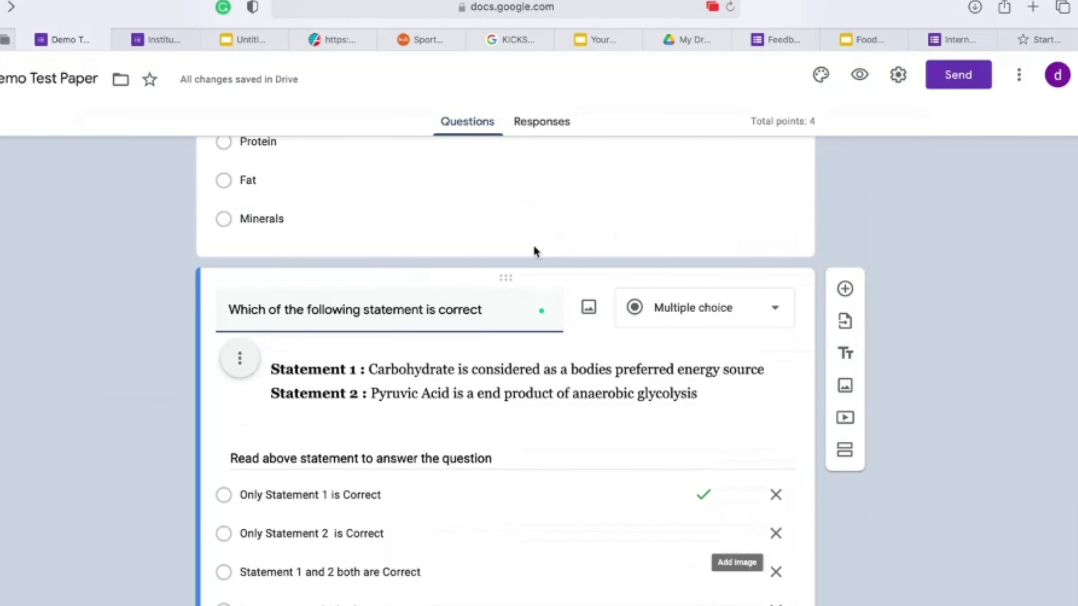
click(156, 46)
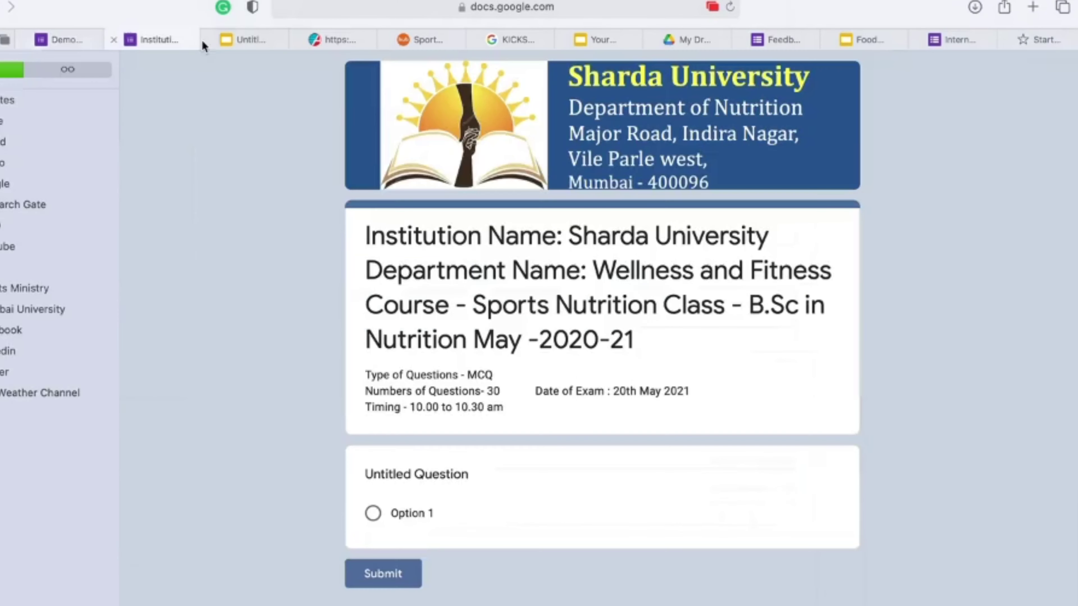
click(730, 7)
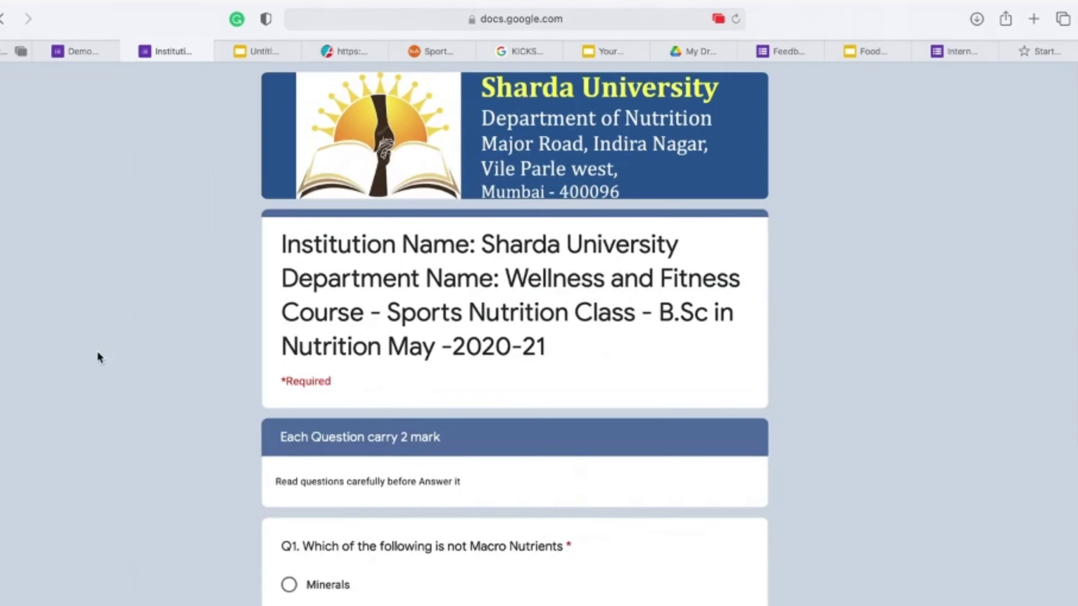
scroll(797, 415, down, 8)
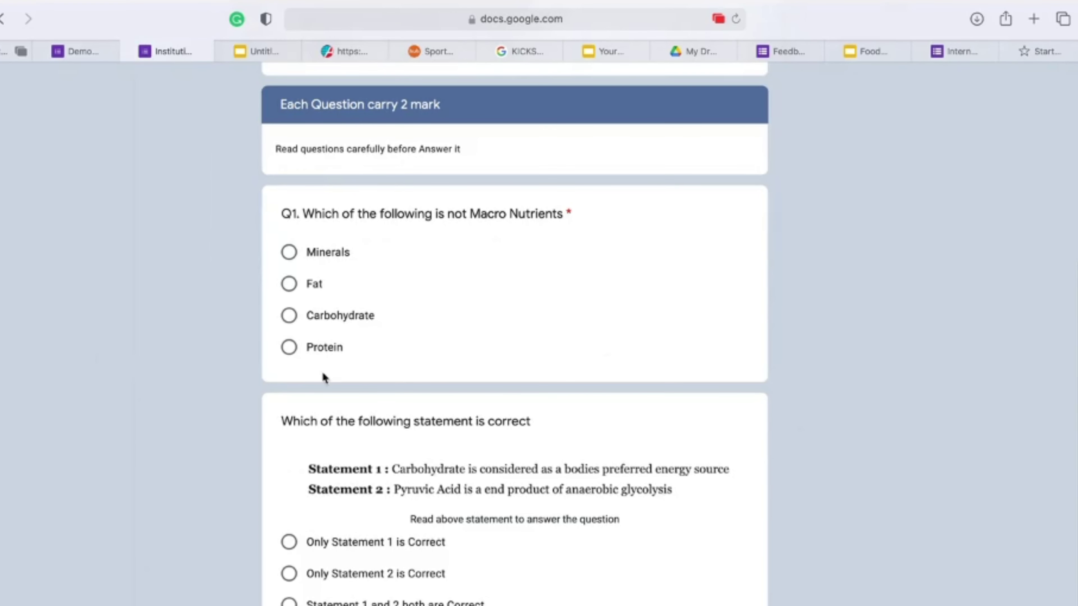
scroll(376, 361, down, 3)
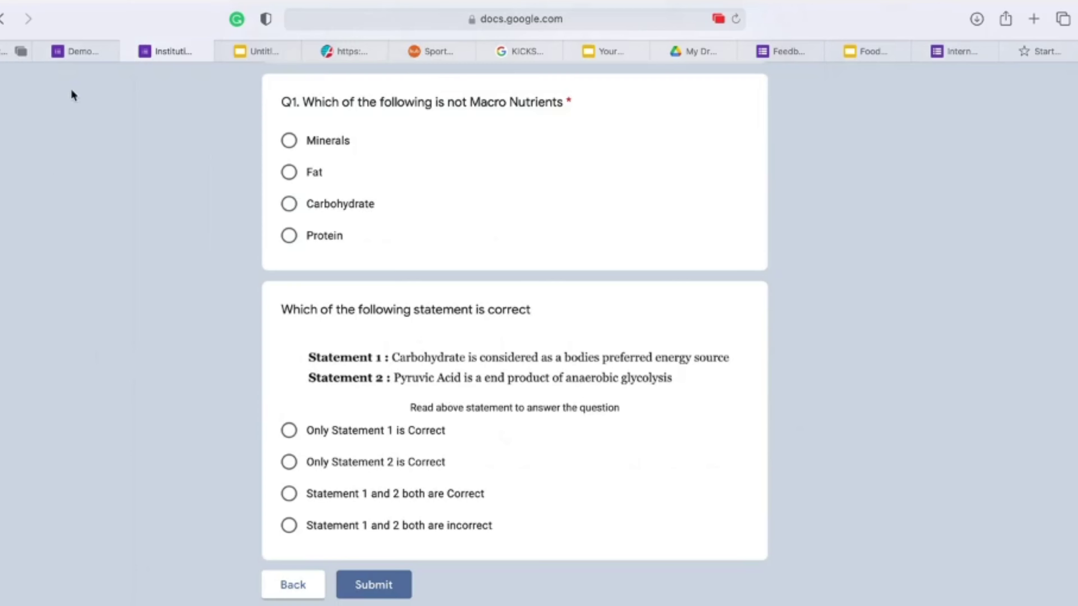
click(89, 50)
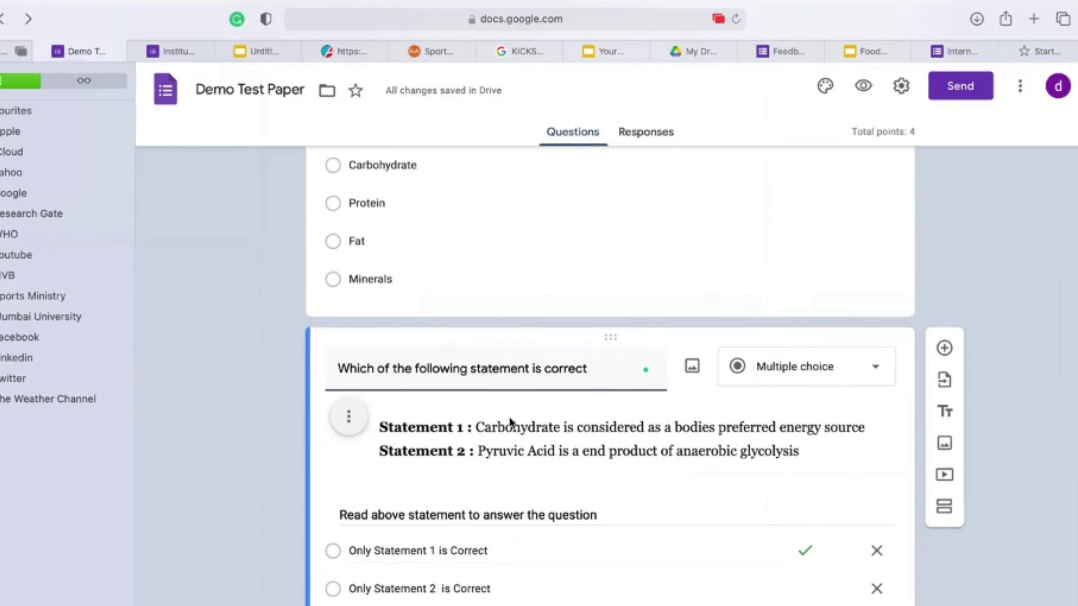
Step: Title the new question below the statement question 'Choose correct matching Option'
scroll(499, 423, down, 3)
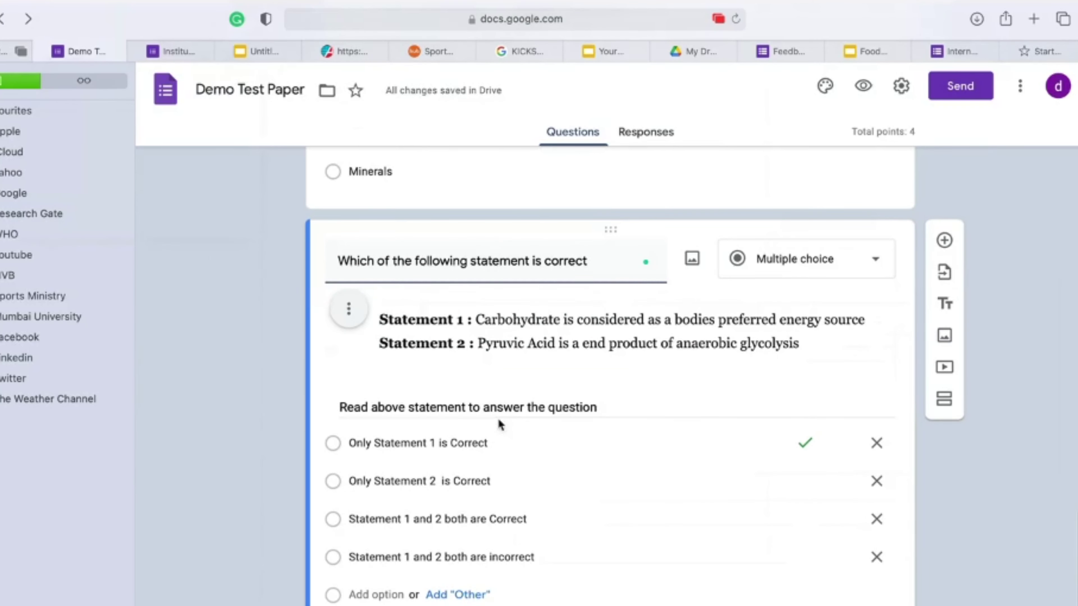
drag(135, 393, 72, 397)
scroll(503, 345, down, 2)
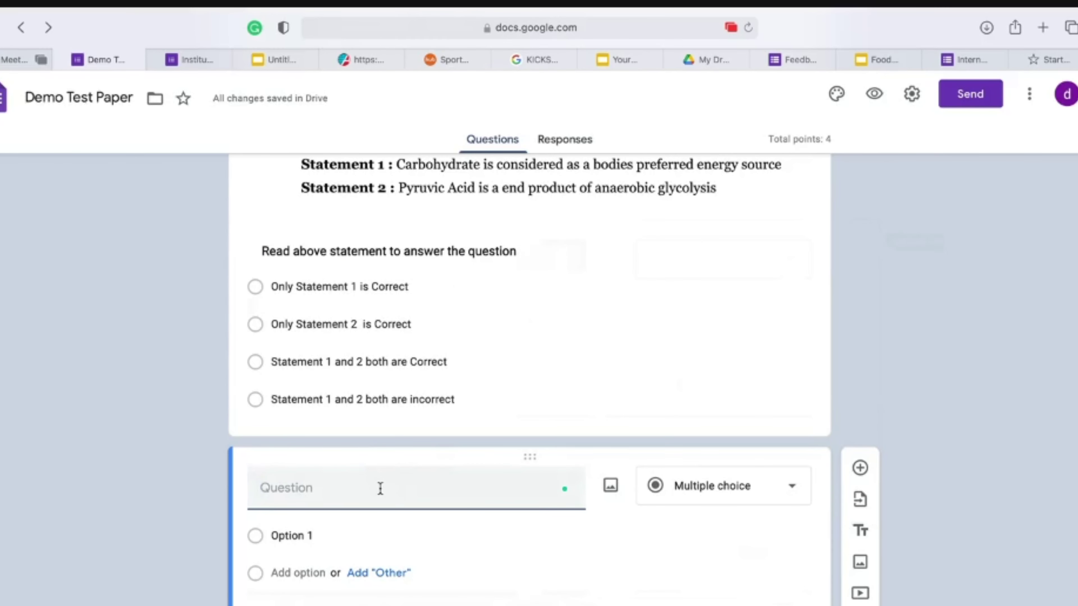
text(Choose correct matching Optio)
text(n)
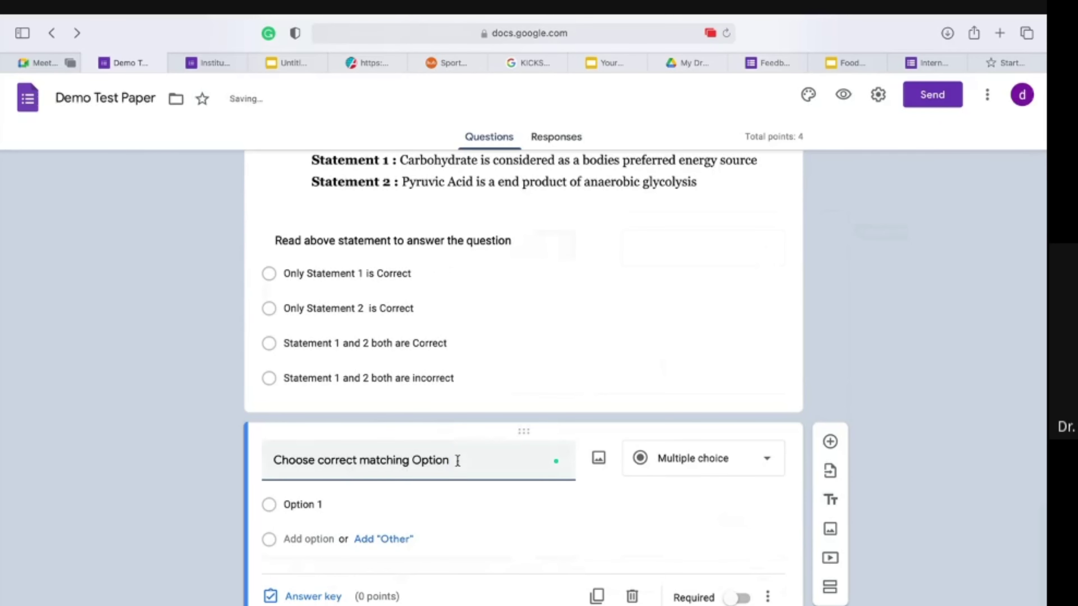
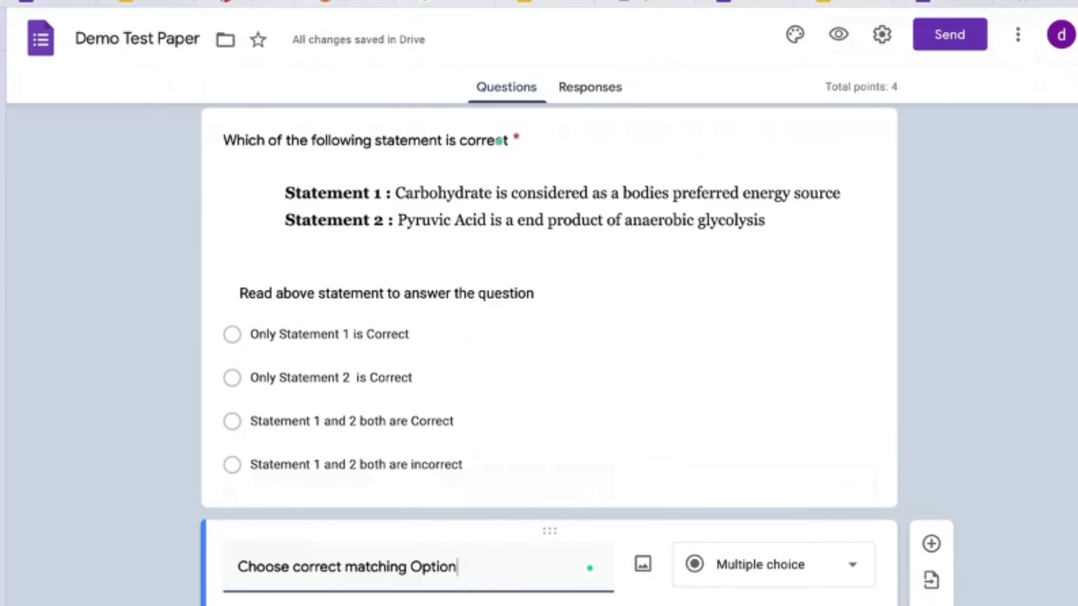
Step: Upload the 11.21.44 PM Match A–D tables screenshot as the matching question's image
click(642, 565)
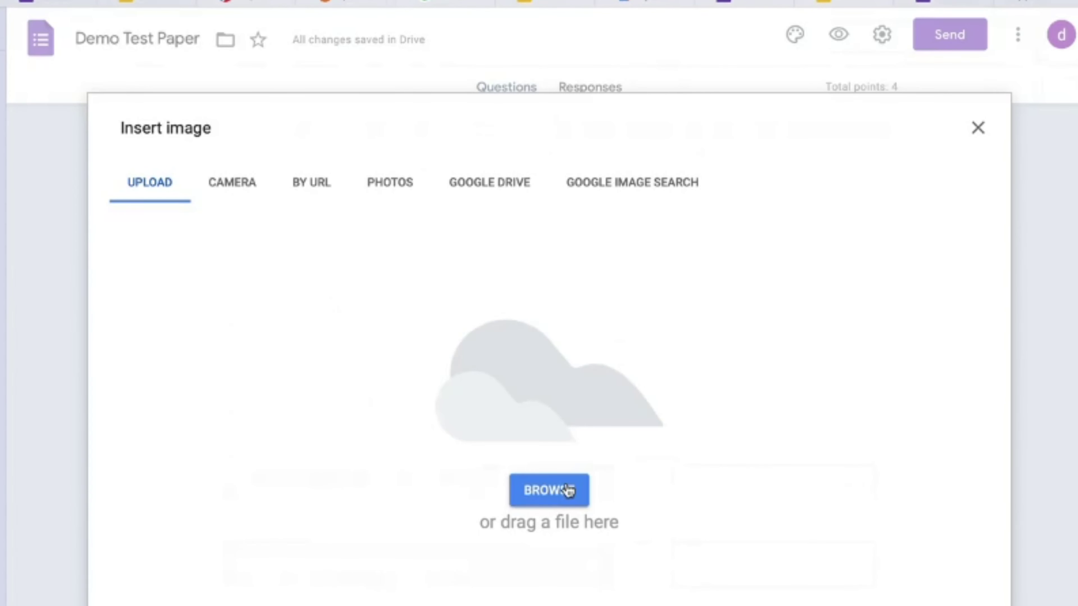
click(569, 491)
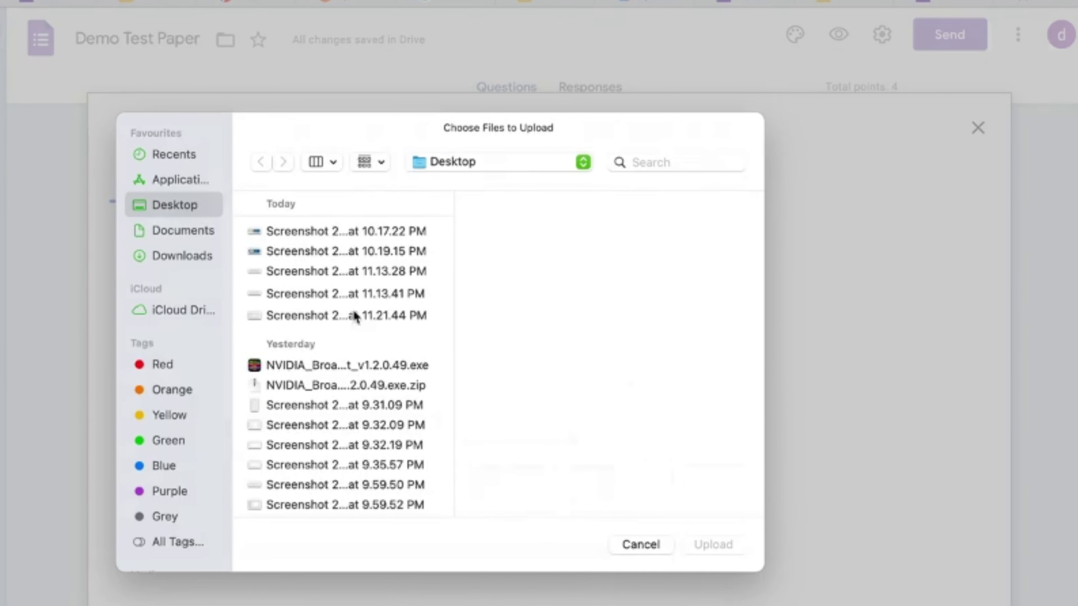
click(356, 316)
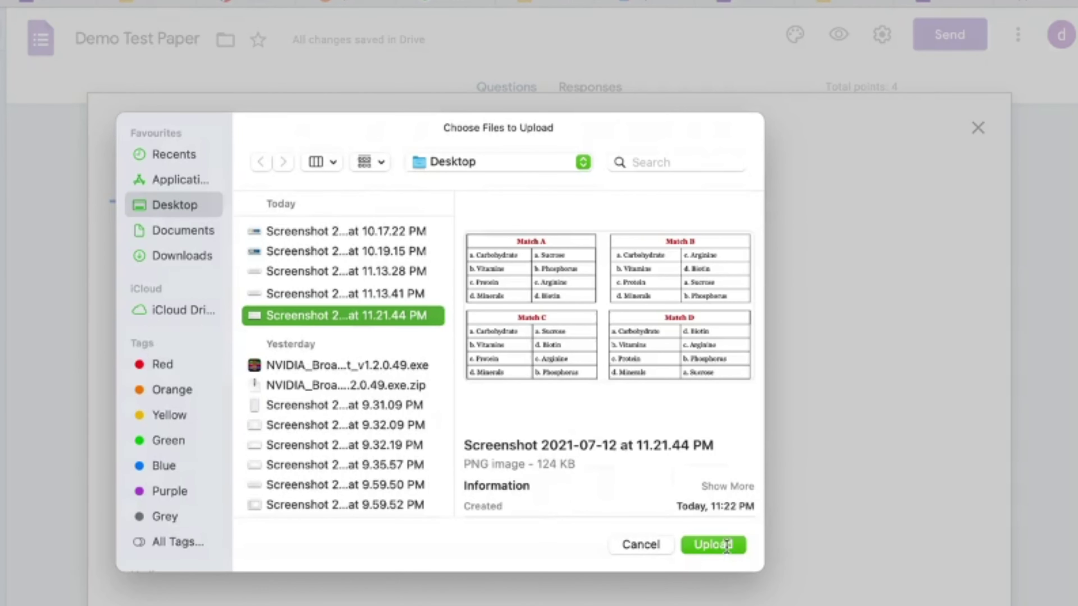
click(726, 545)
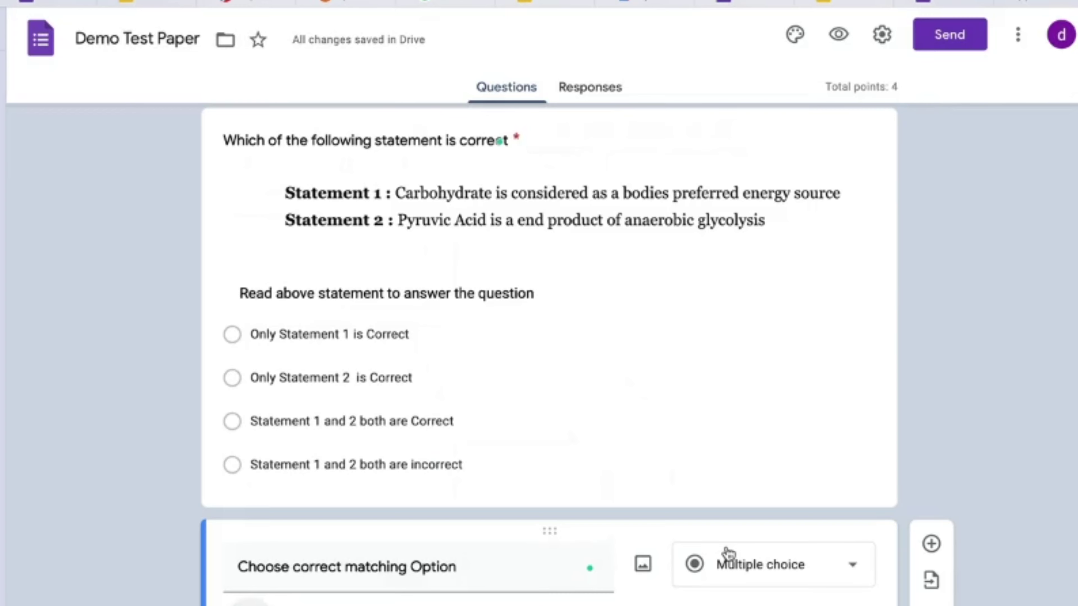
Step: Fill in answer options A, B, C and D below the tables image
scroll(727, 551, down, 8)
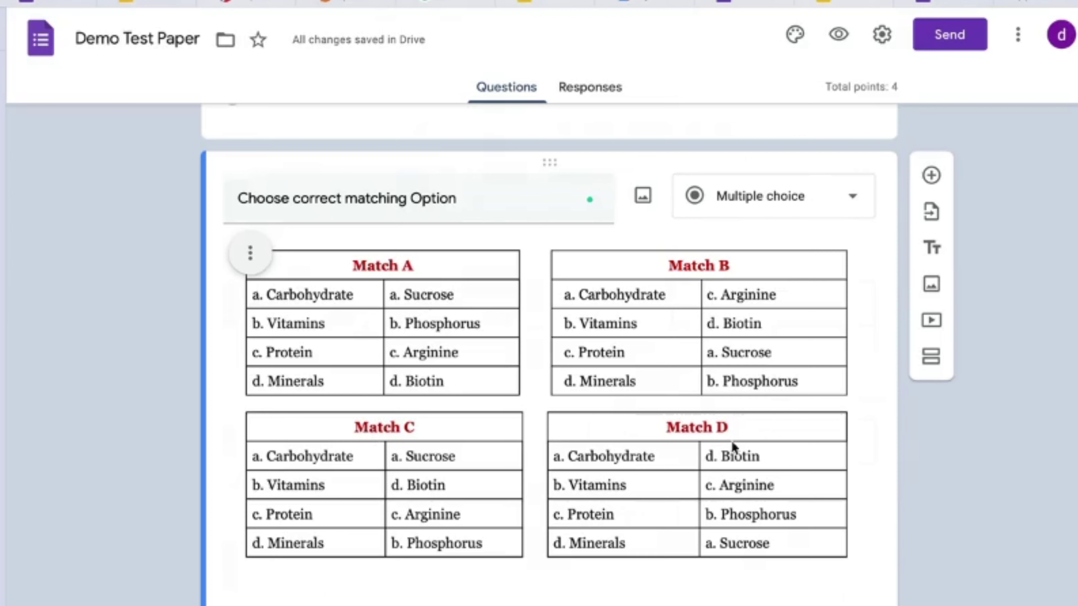
scroll(532, 544, down, 2)
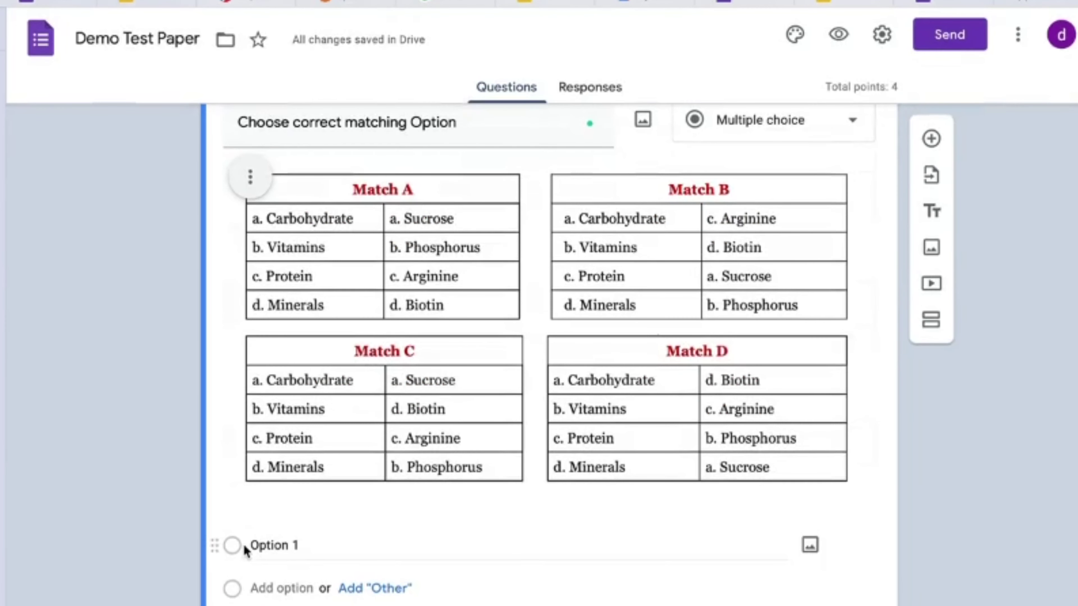
click(260, 537)
text(A)
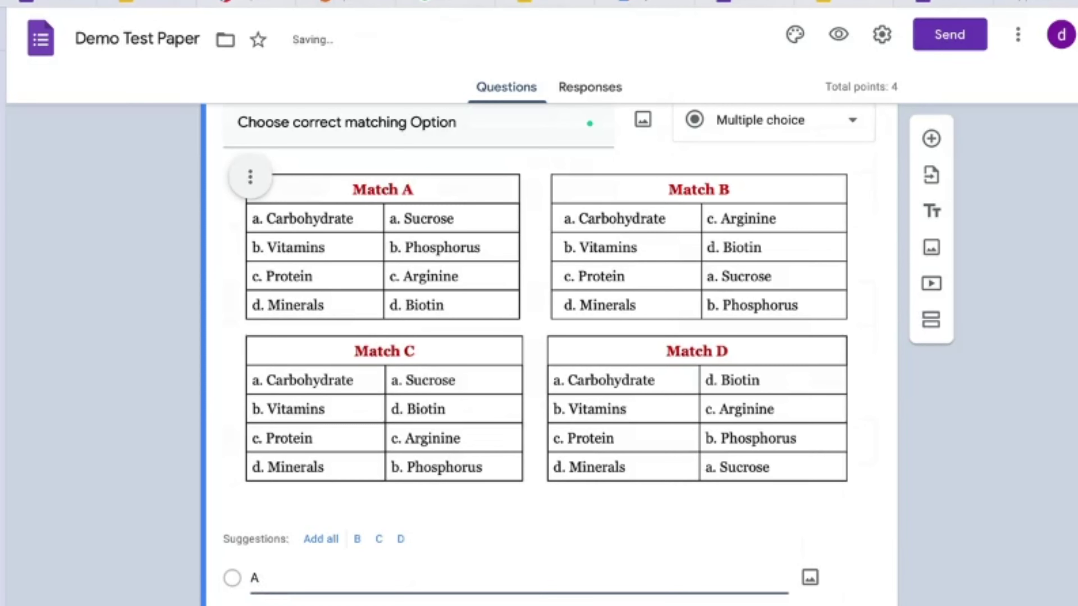
key(Return)
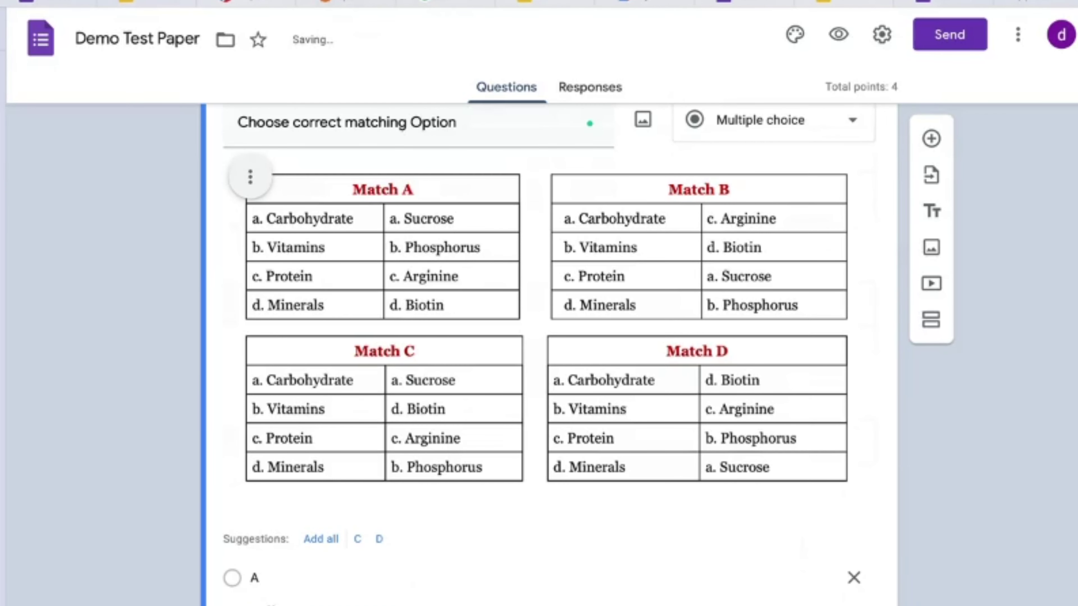
click(363, 538)
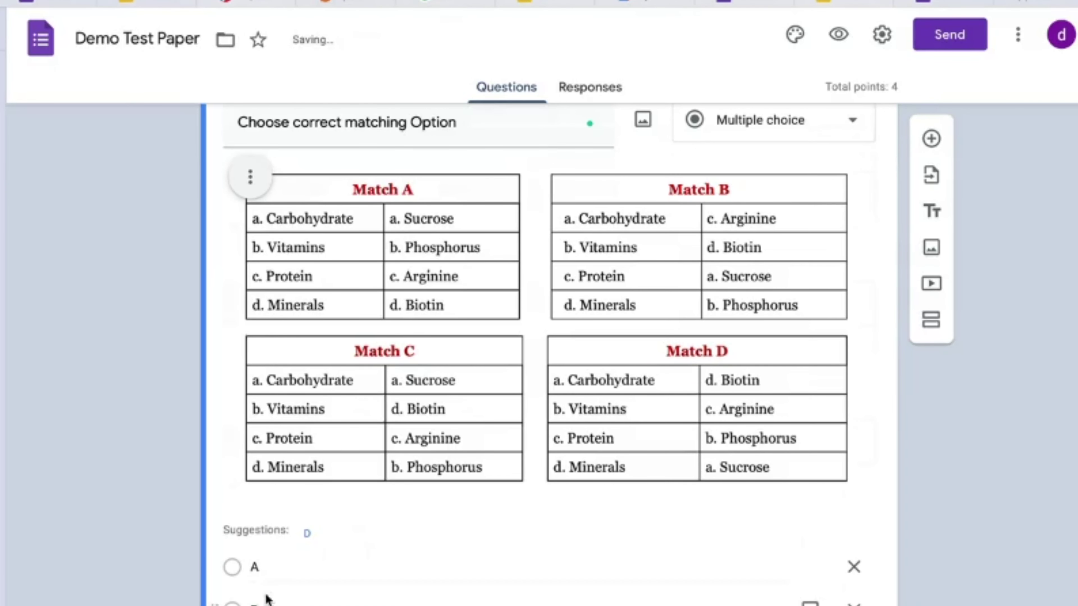
click(308, 538)
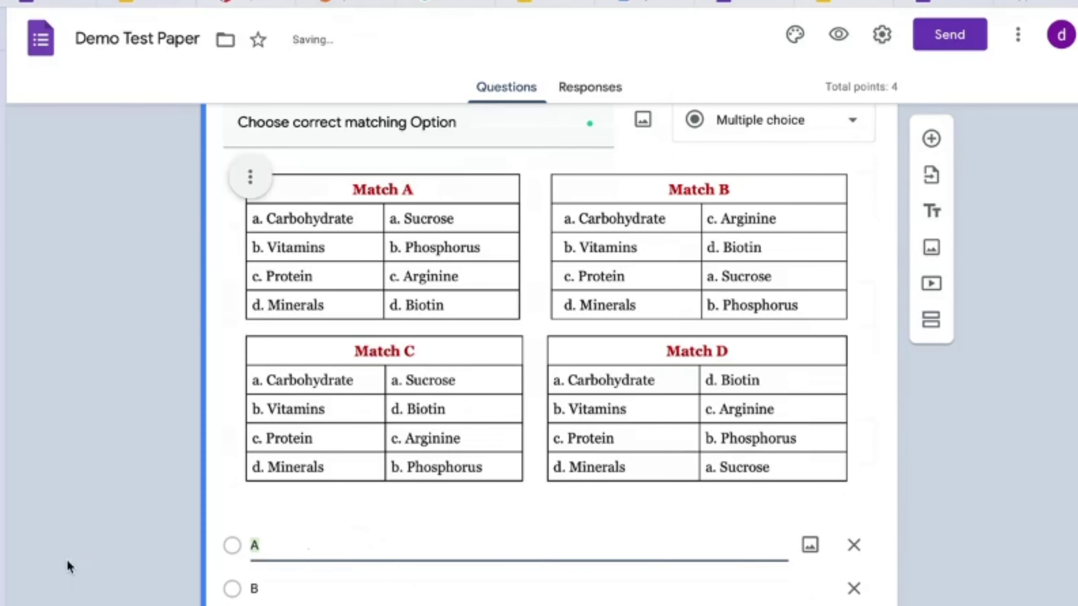
scroll(72, 558, down, 2)
scroll(72, 557, up, 3)
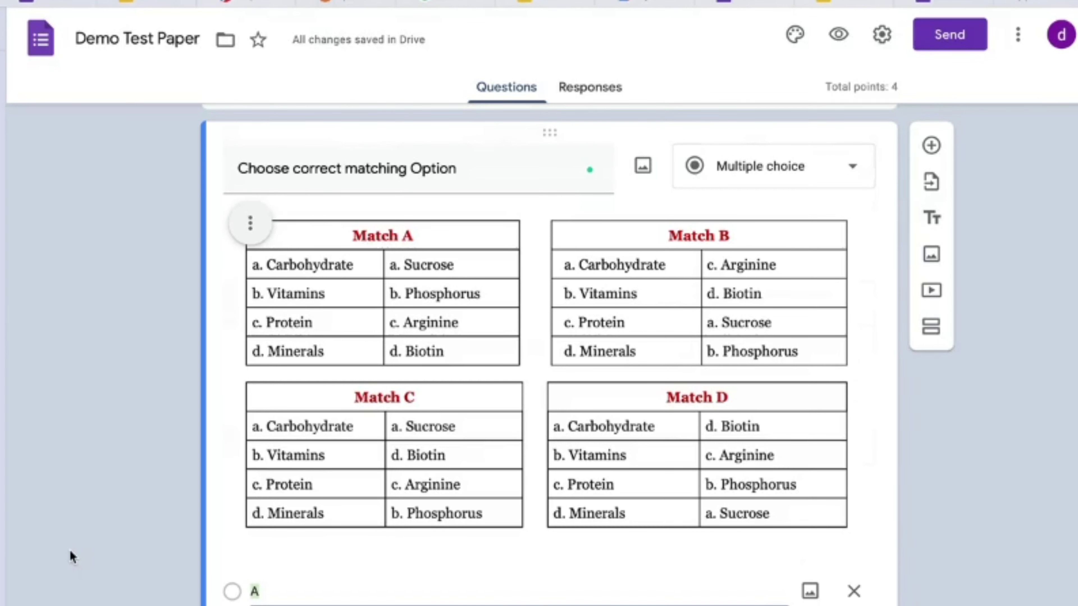
Step: Add a caption field beneath the Match tables image from its options menu
click(557, 484)
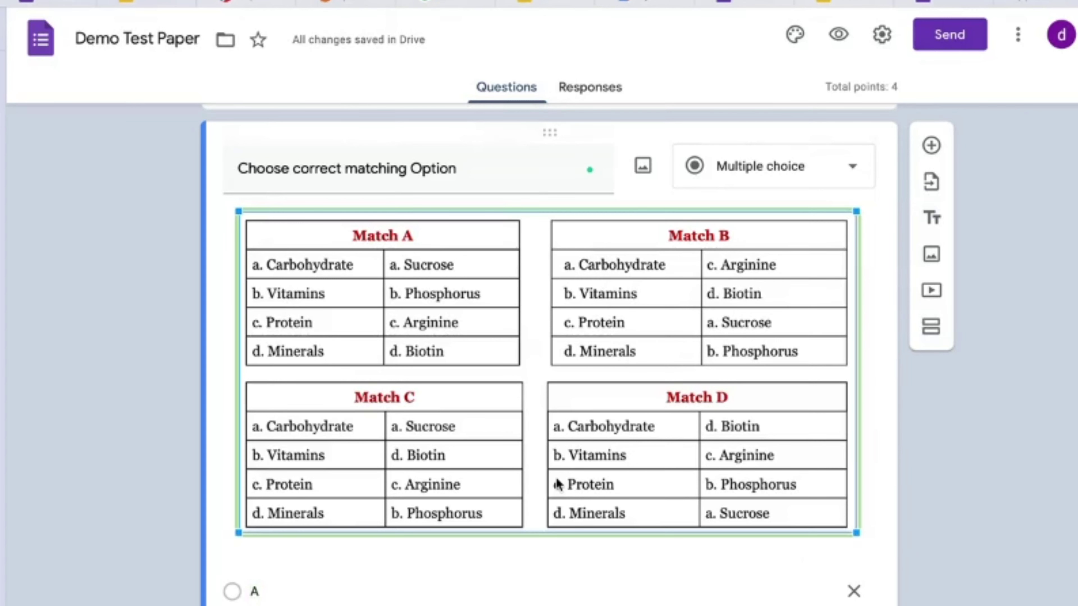
scroll(557, 483, down, 2)
scroll(555, 483, up, 1)
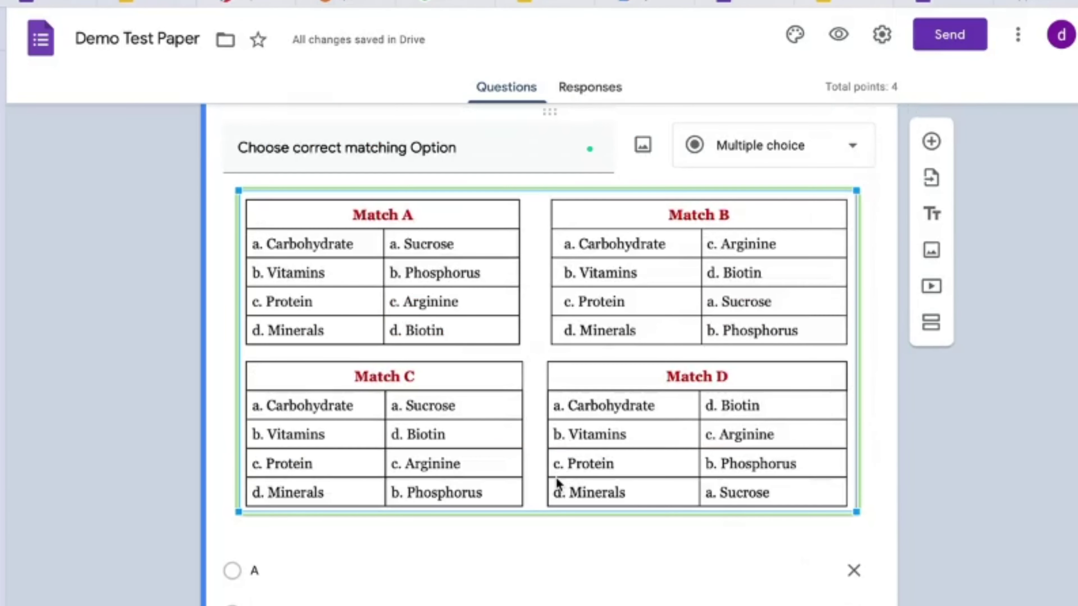
right_click(260, 237)
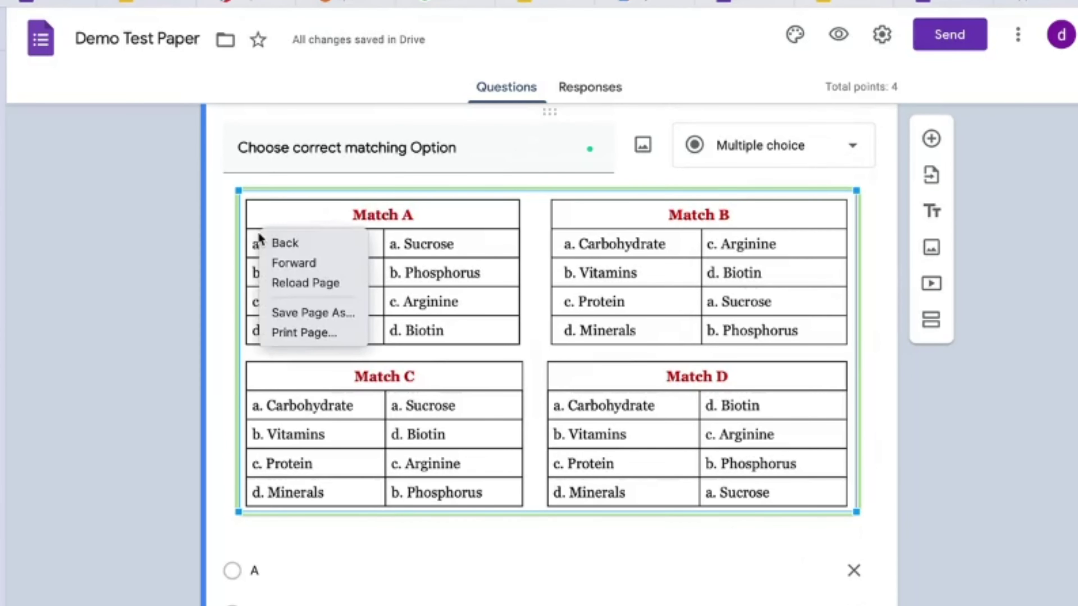
click(235, 220)
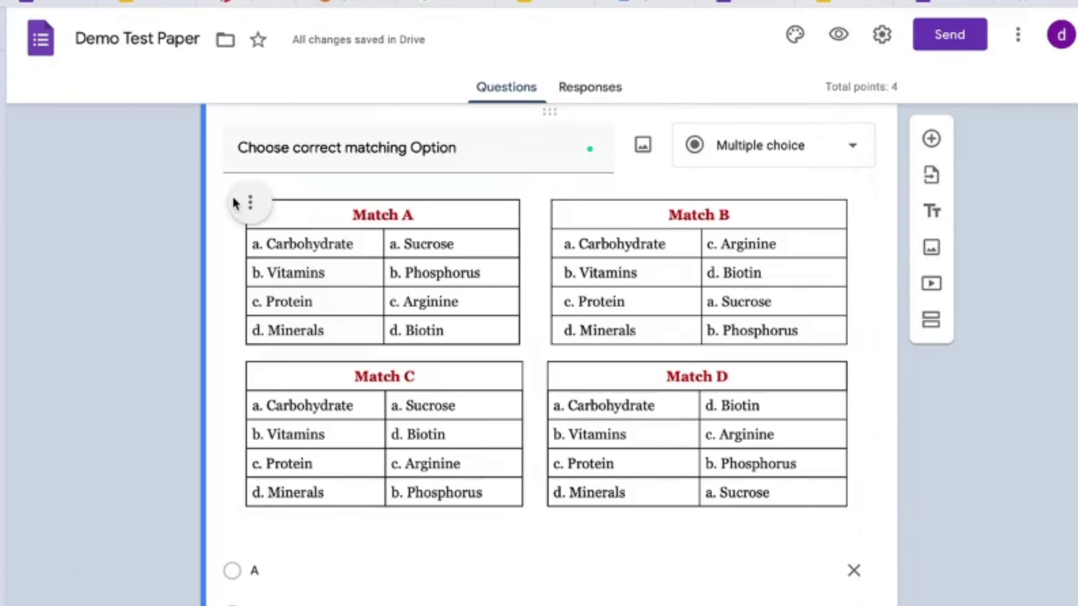
click(251, 205)
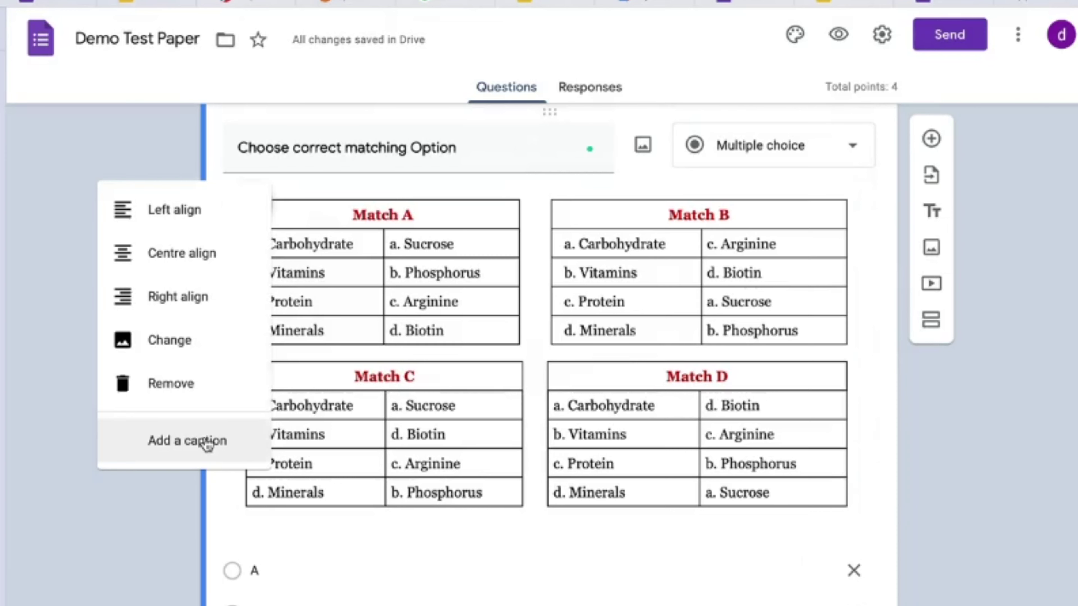
click(206, 444)
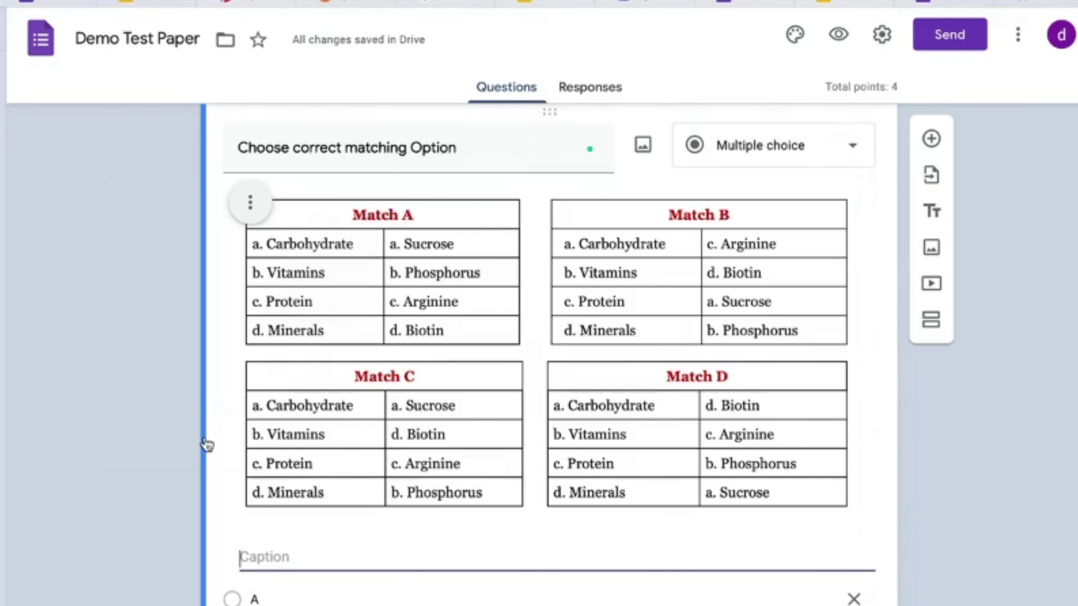
Step: Caption it 'Read carefully each option and their match and then select correct match as A,B,C or D'
text(Ch)
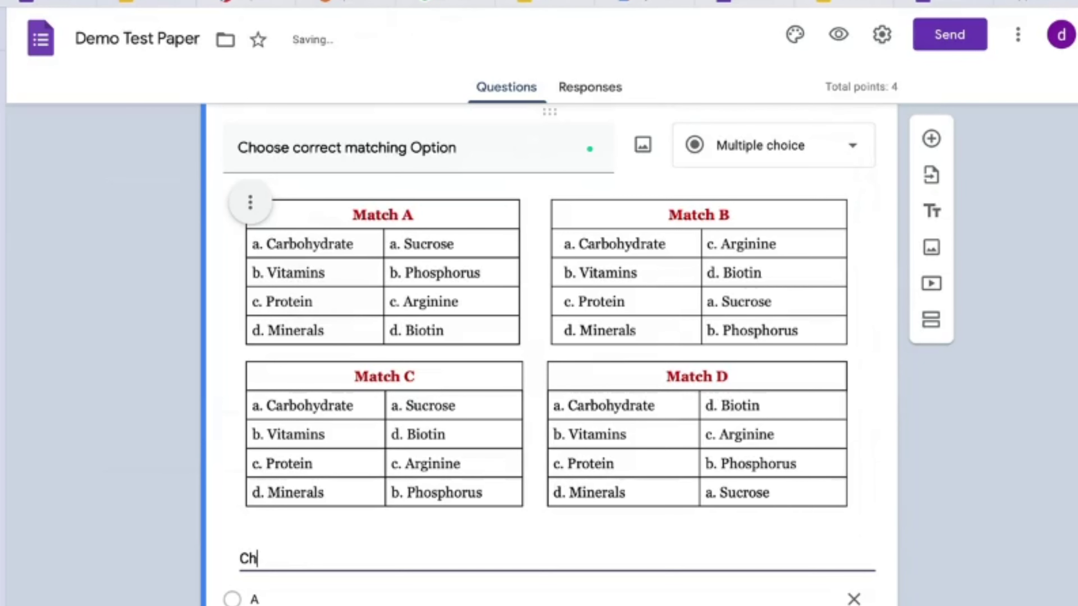
key(BackSpace)
key(BackSpace)
text(Read)
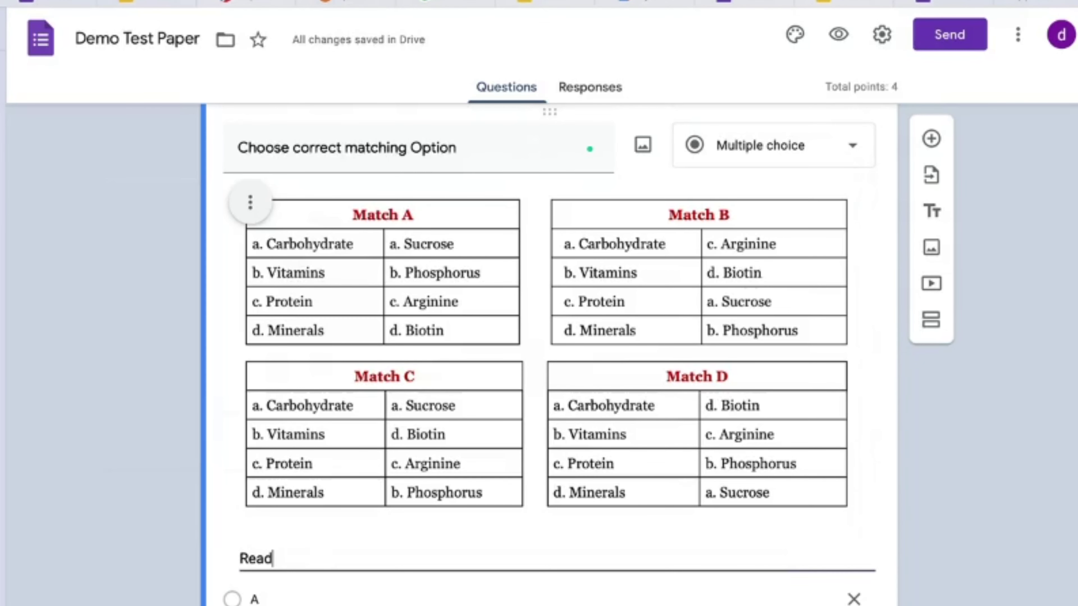
text( care)
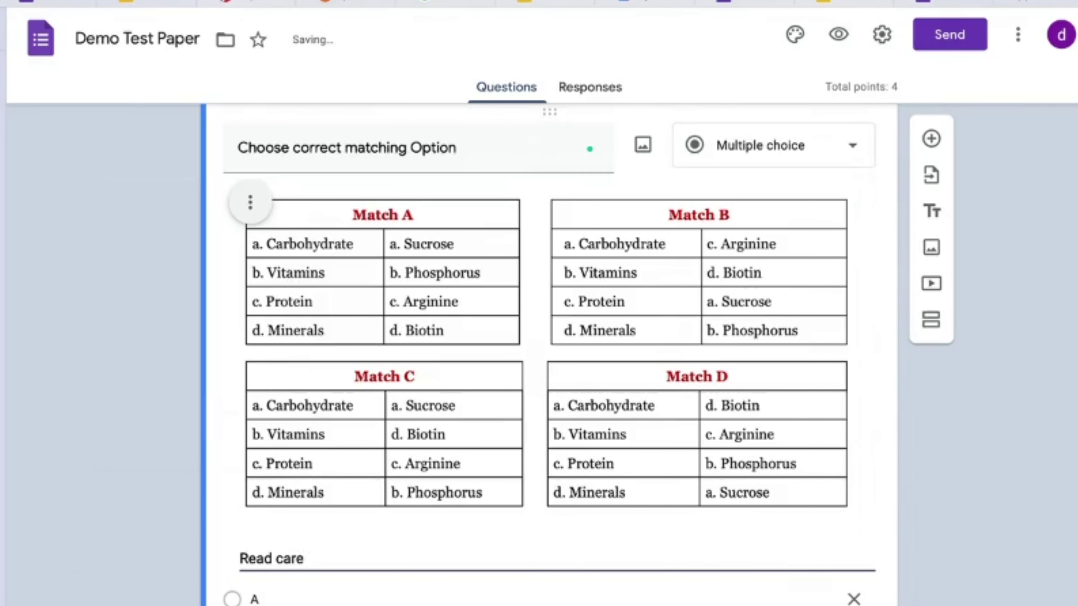
text(fully each )
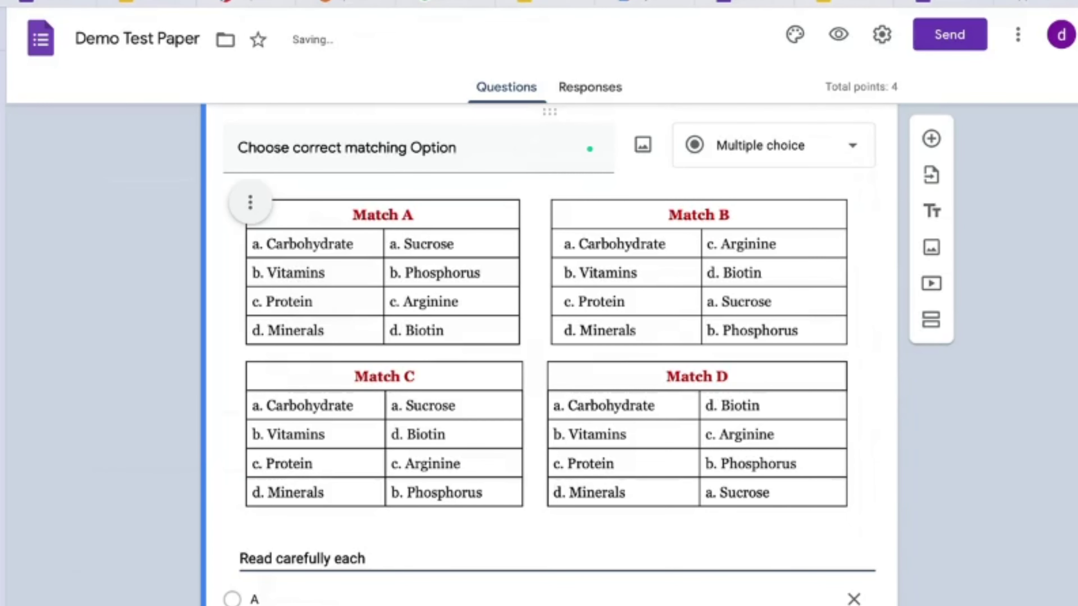
text(option and their ma)
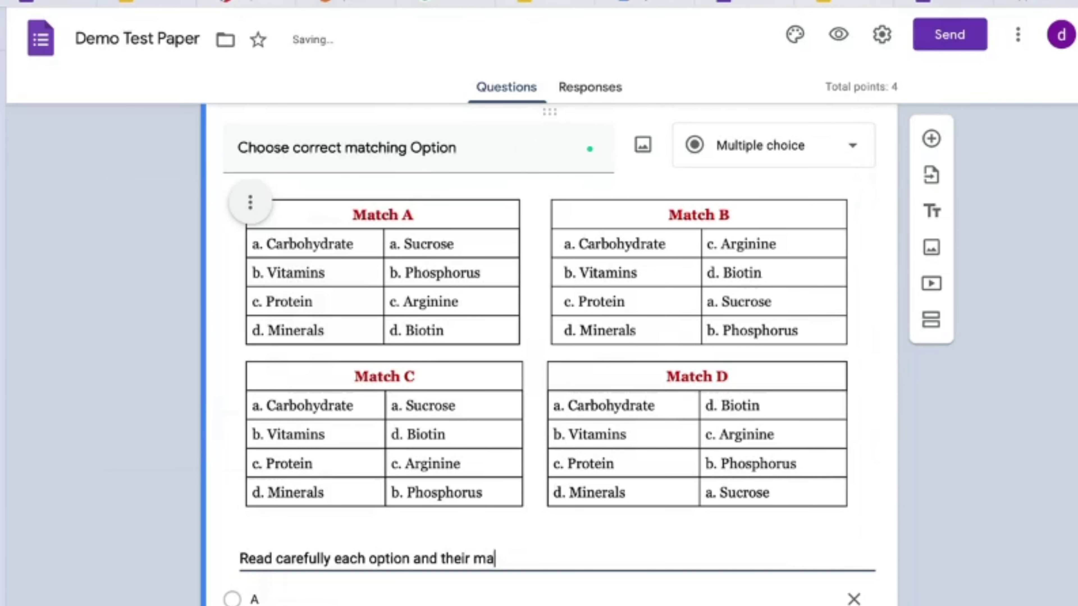
text(tch and the)
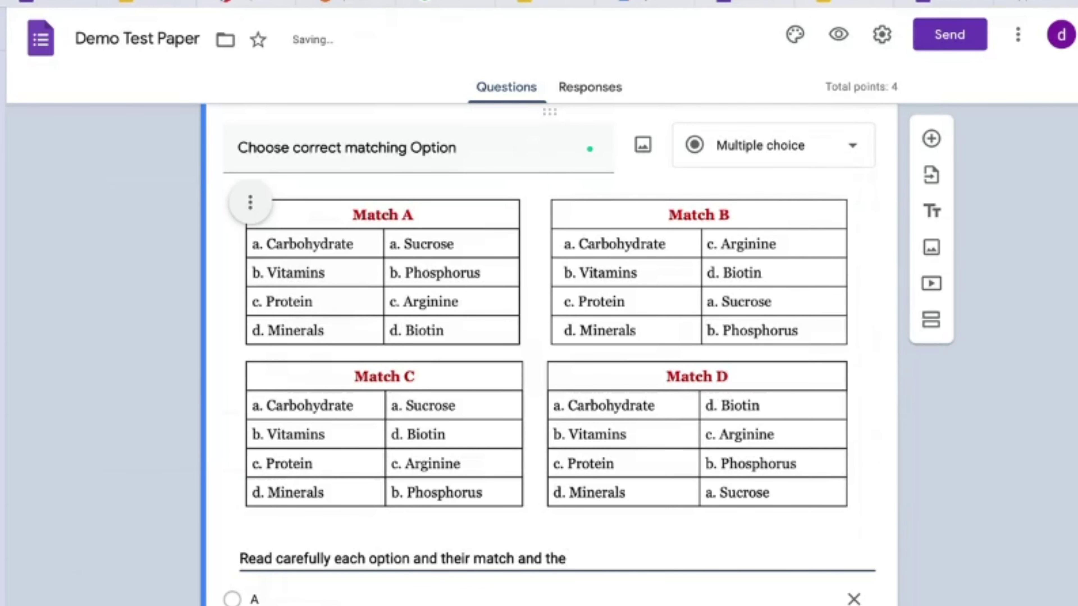
text(n le)
key(BackSpace)
key(BackSpace)
text(select)
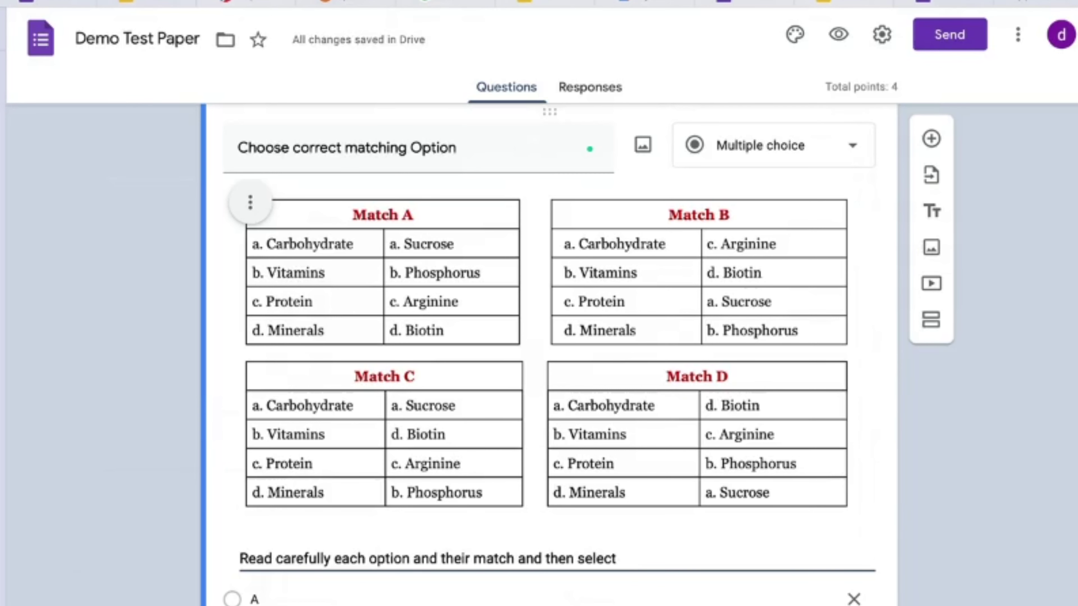
text( correct )
text(match)
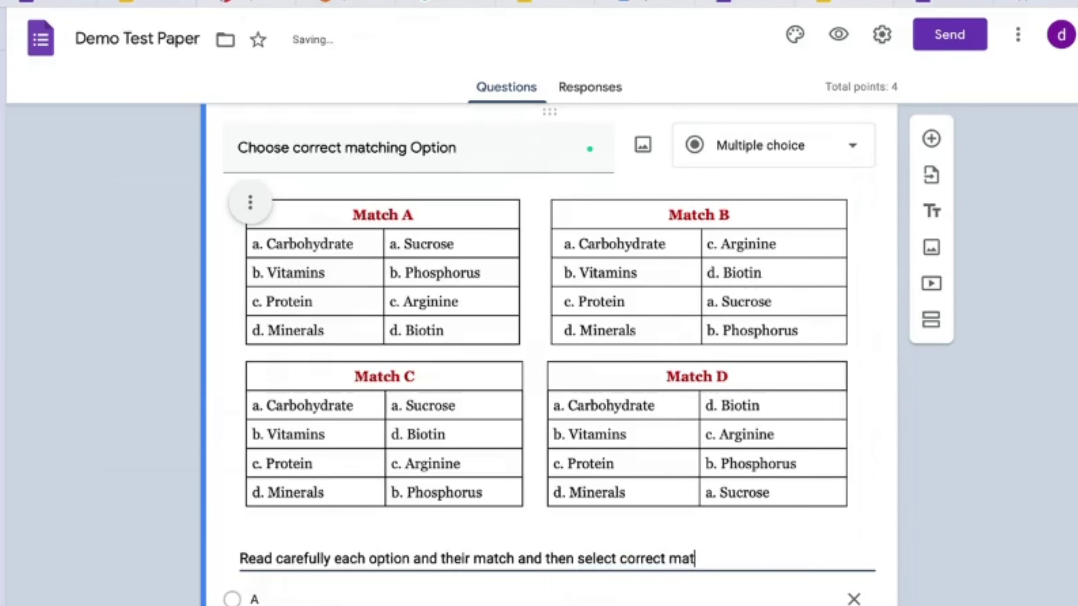
text( as A,)
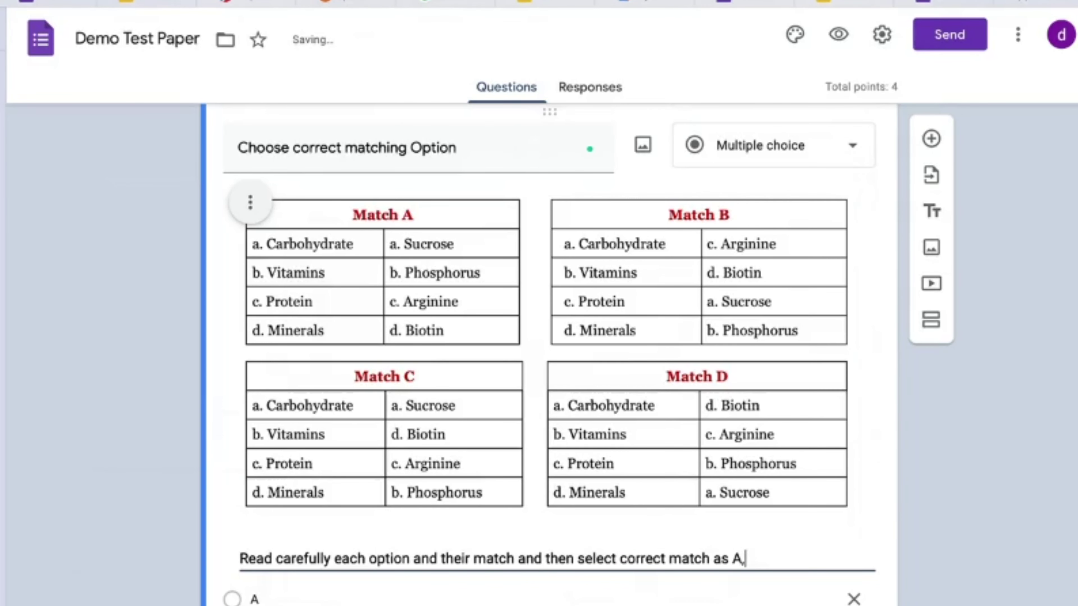
text(B,C or D.)
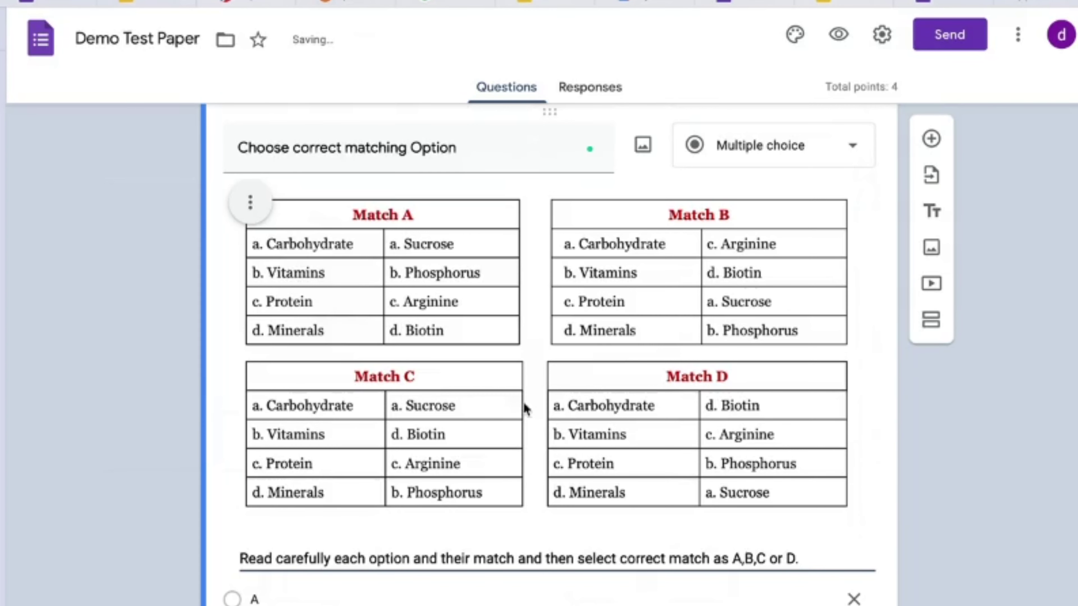
click(988, 472)
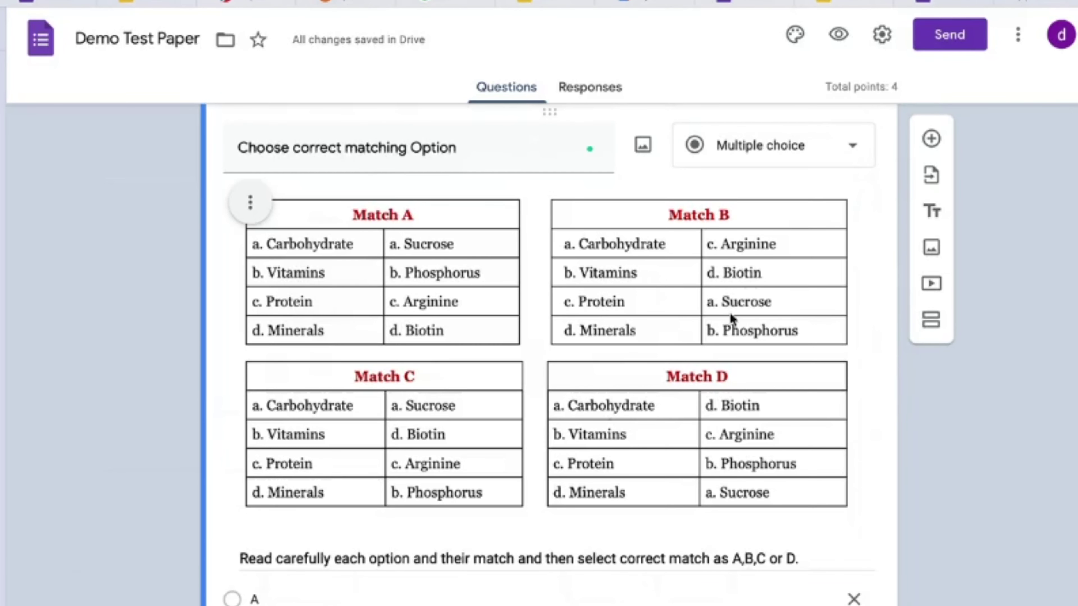
scroll(592, 407, down, 4)
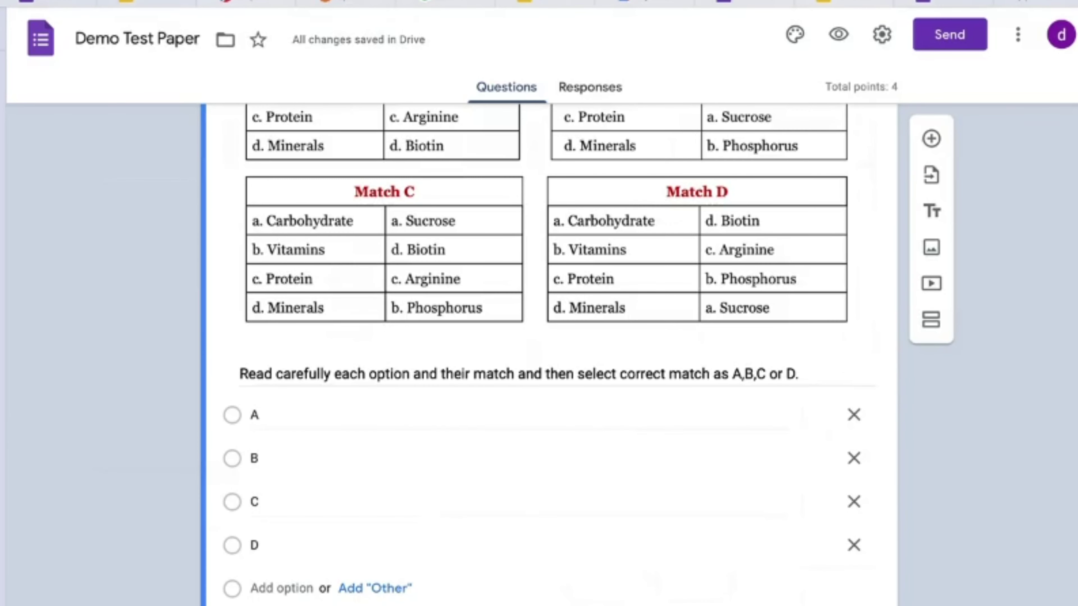
scroll(547, 355, up, 9)
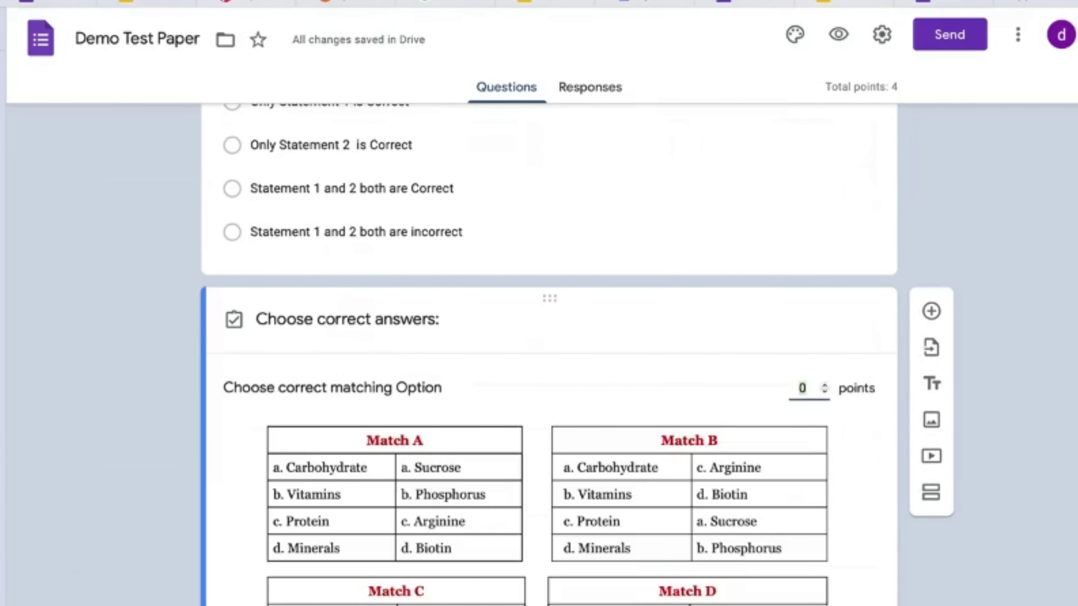
click(824, 386)
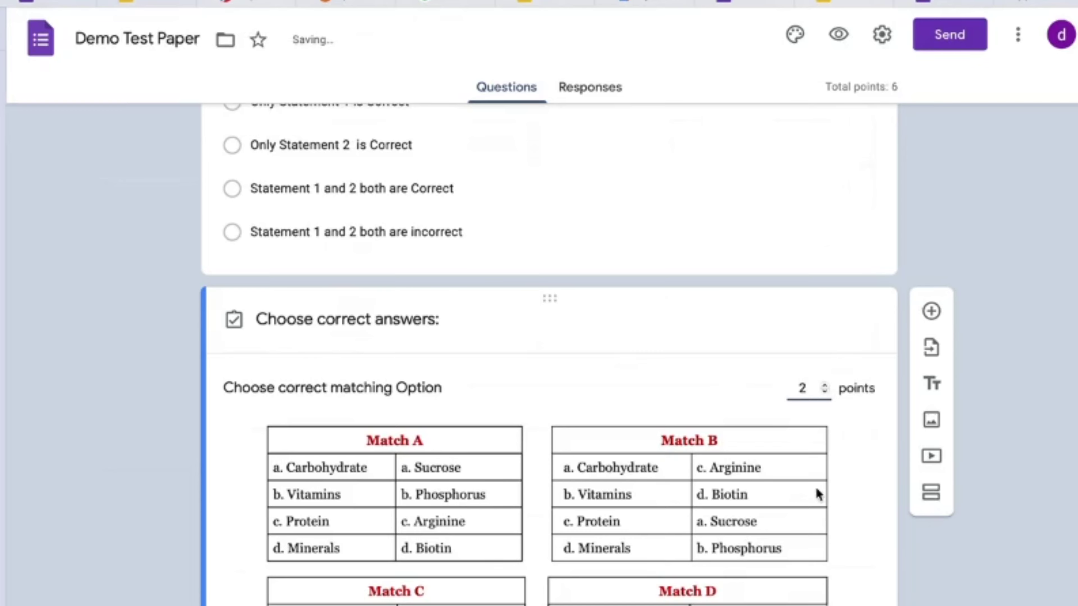
scroll(816, 487, down, 3)
scroll(790, 515, down, 5)
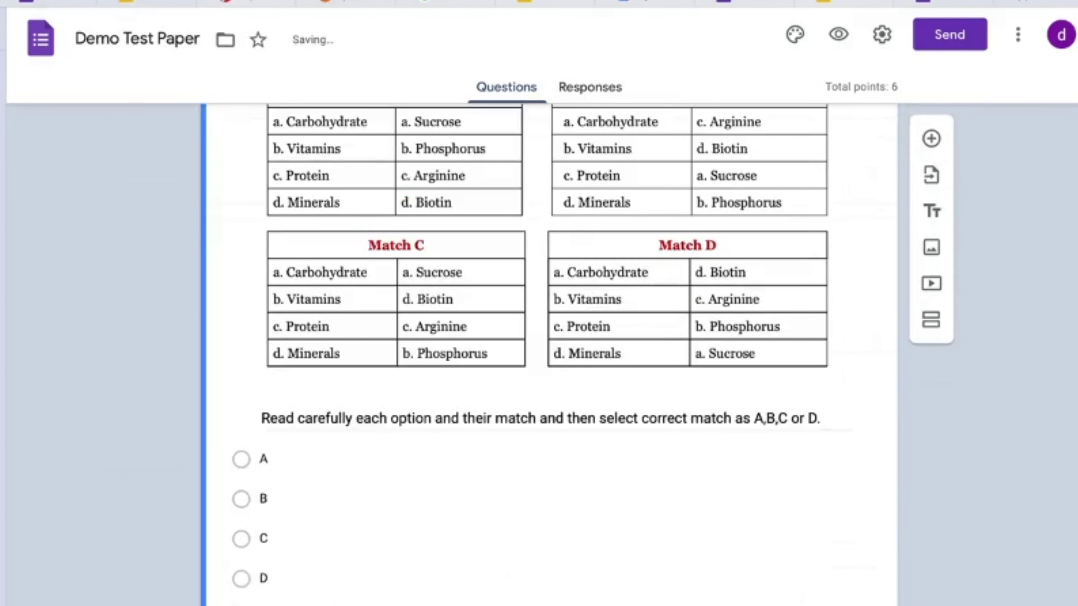
scroll(547, 354, up, 6)
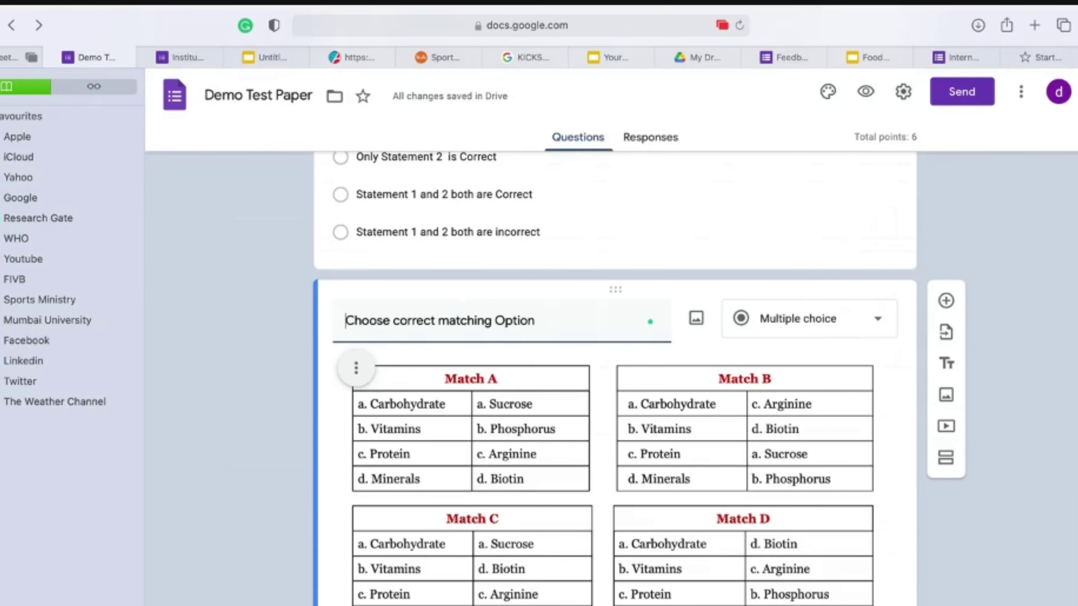
scroll(614, 378, down, 7)
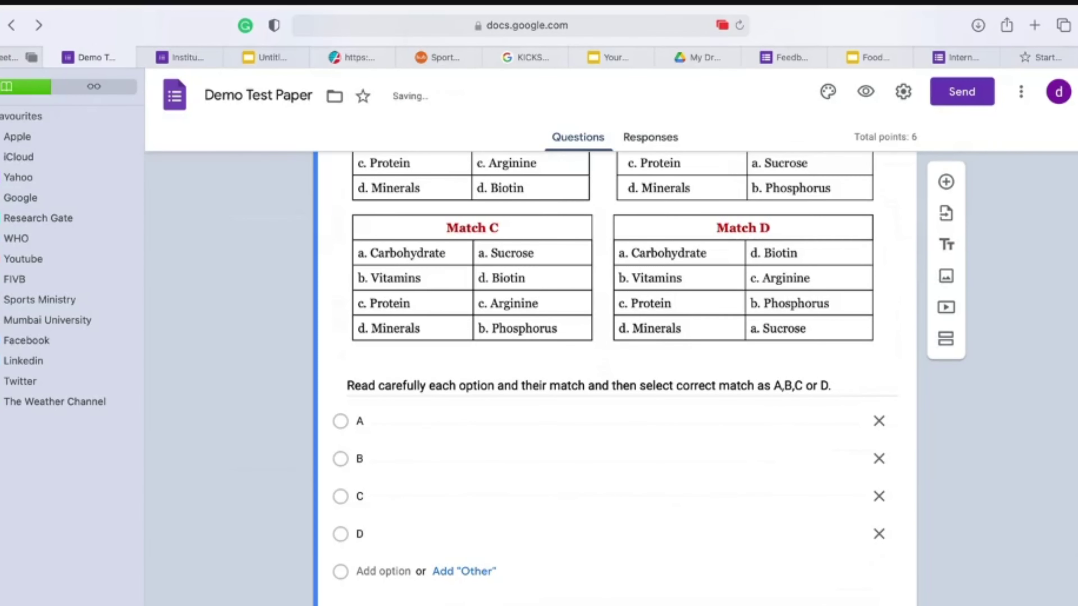
scroll(661, 539, up, 20)
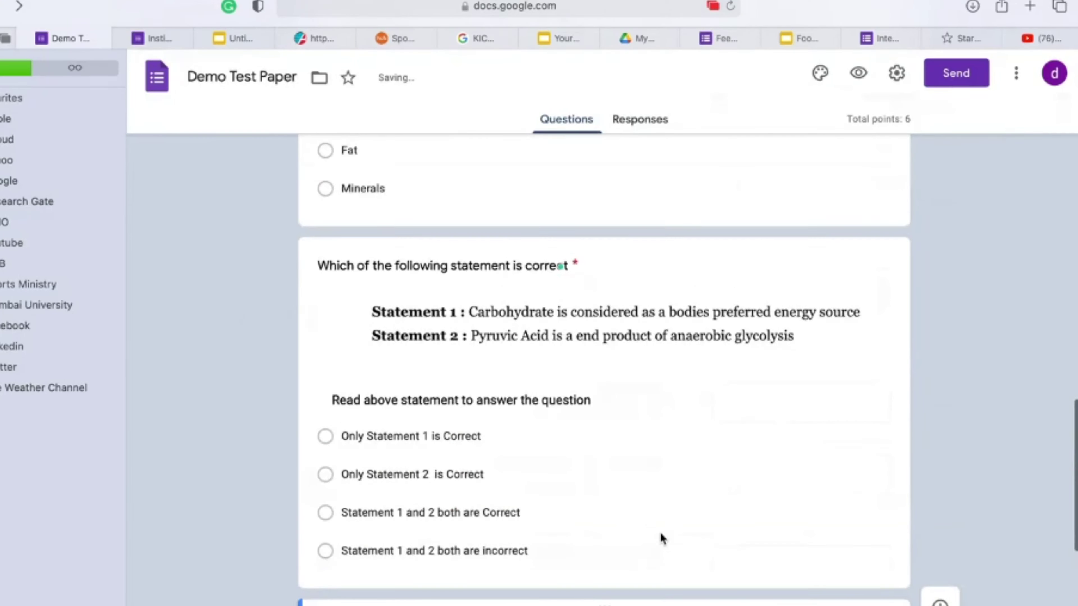
click(163, 39)
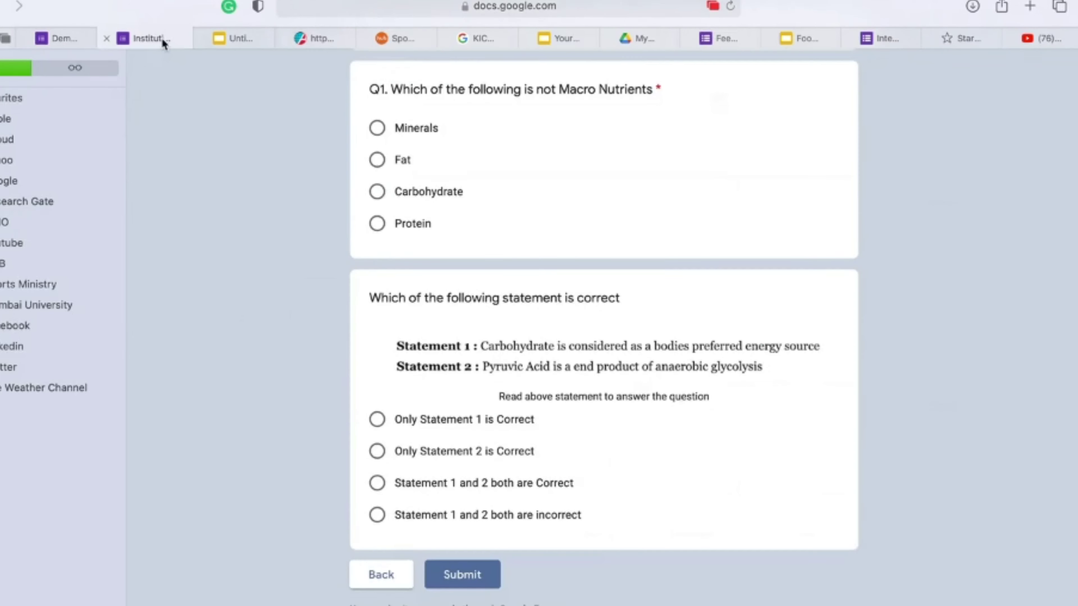
click(729, 6)
click(557, 422)
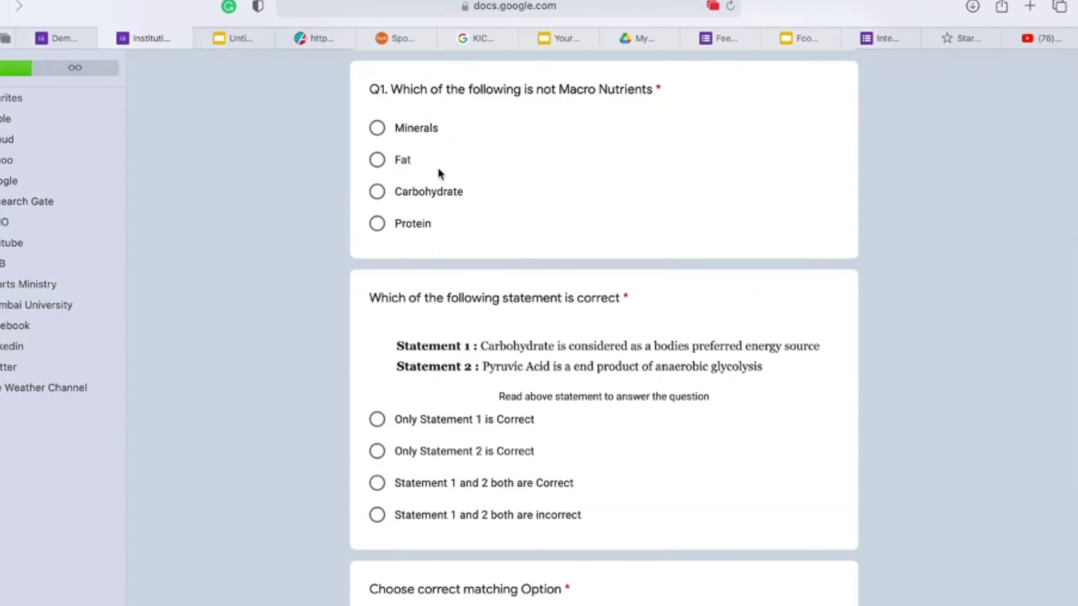
scroll(547, 309, down, 3)
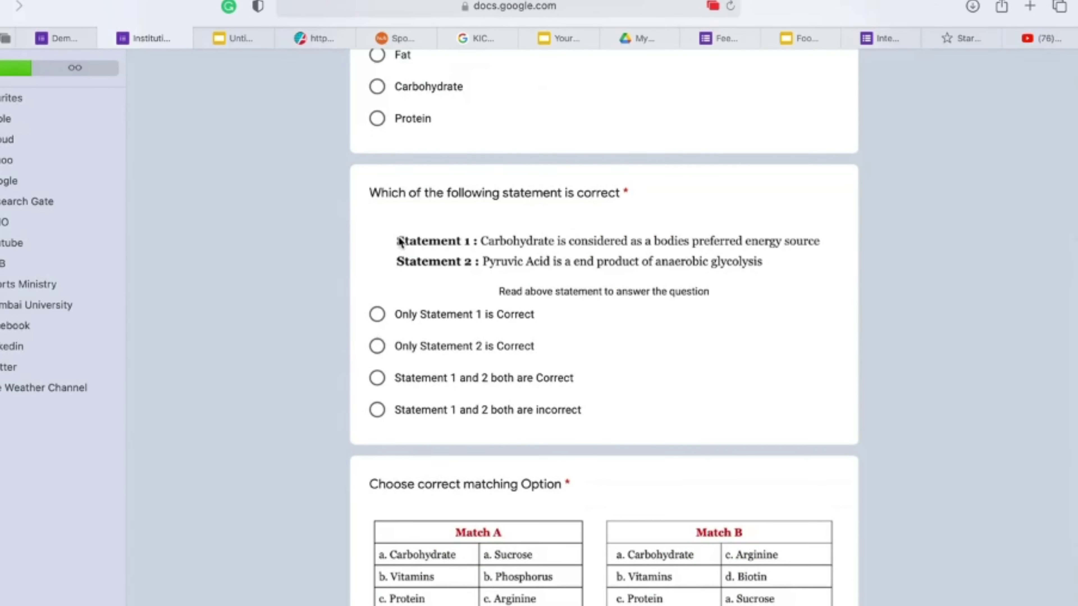
scroll(436, 346, down, 7)
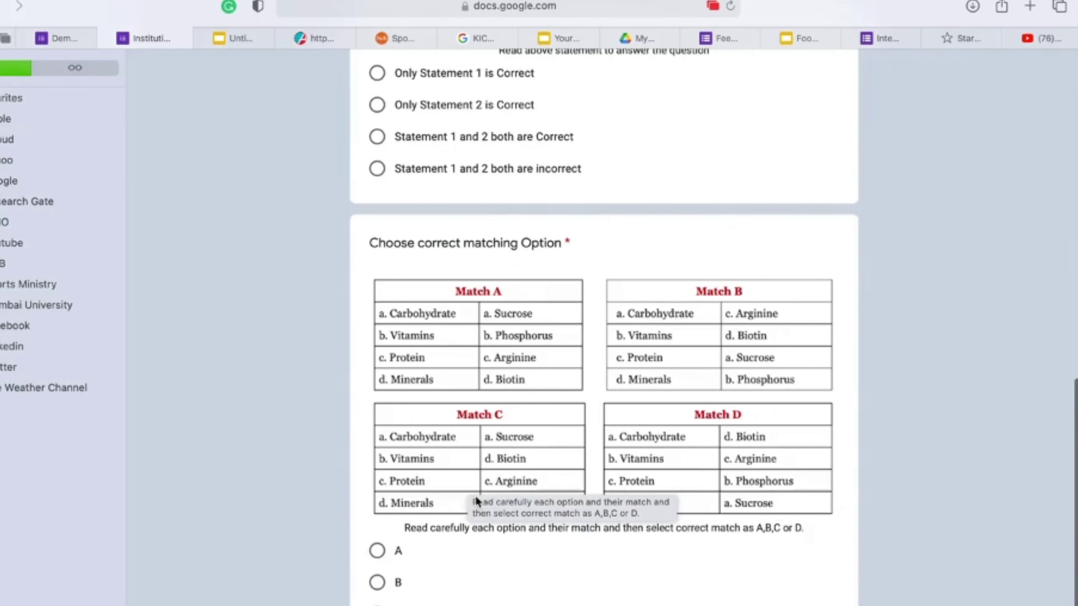
scroll(474, 496, down, 3)
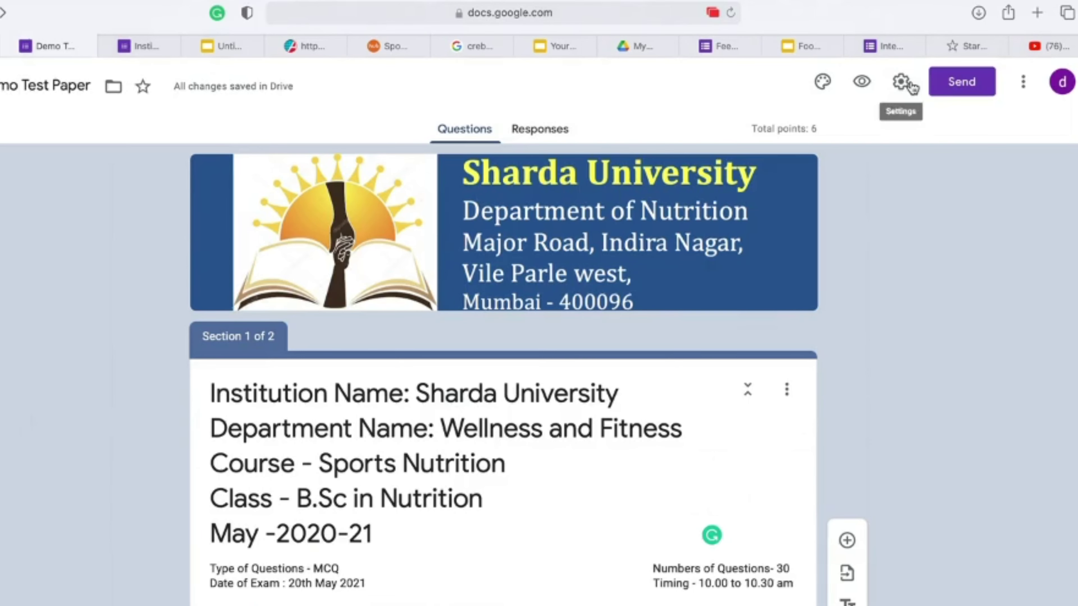
click(140, 47)
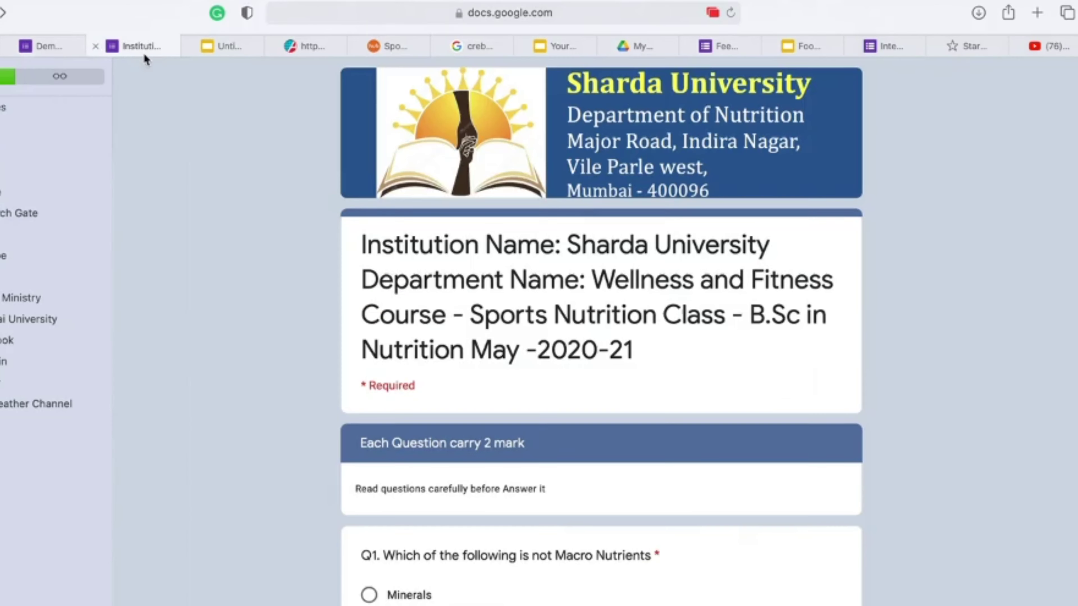
scroll(321, 345, down, 15)
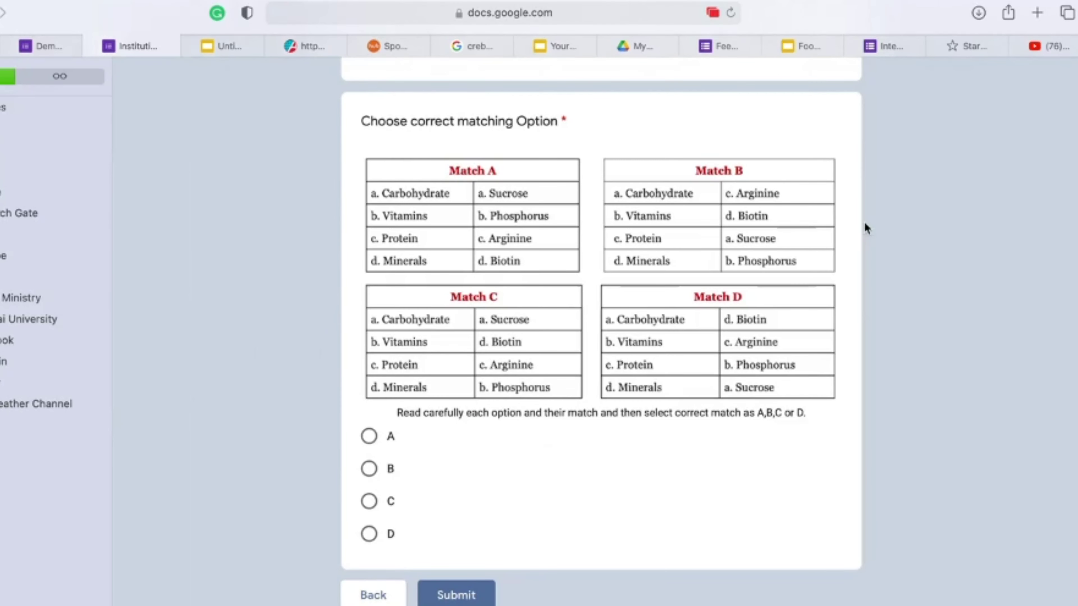
click(53, 45)
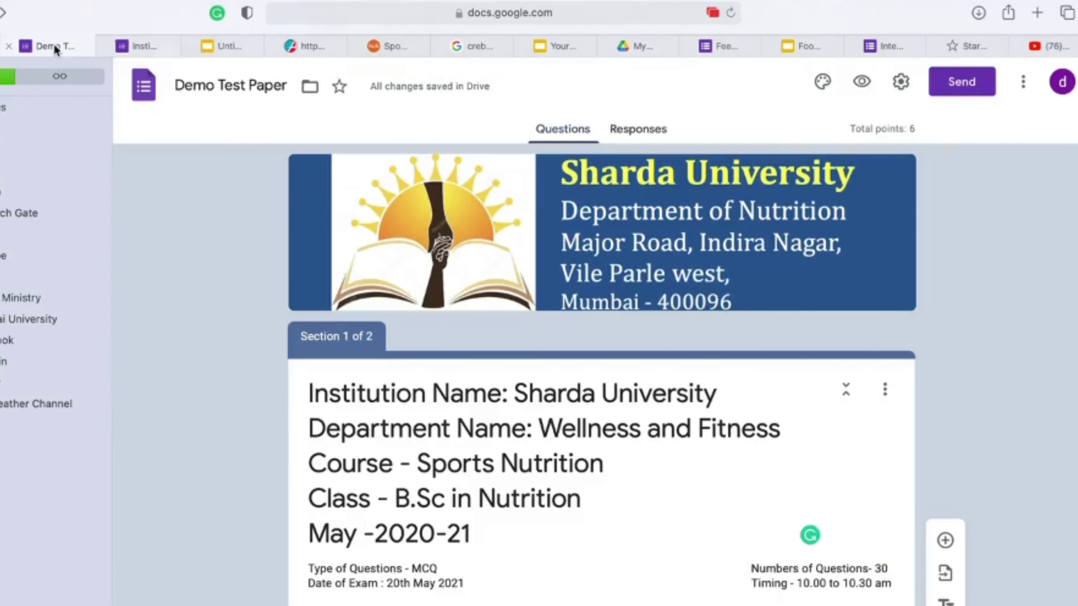
Step: Review the Demo Test Paper responses summary and switch off Accepting responses
click(661, 131)
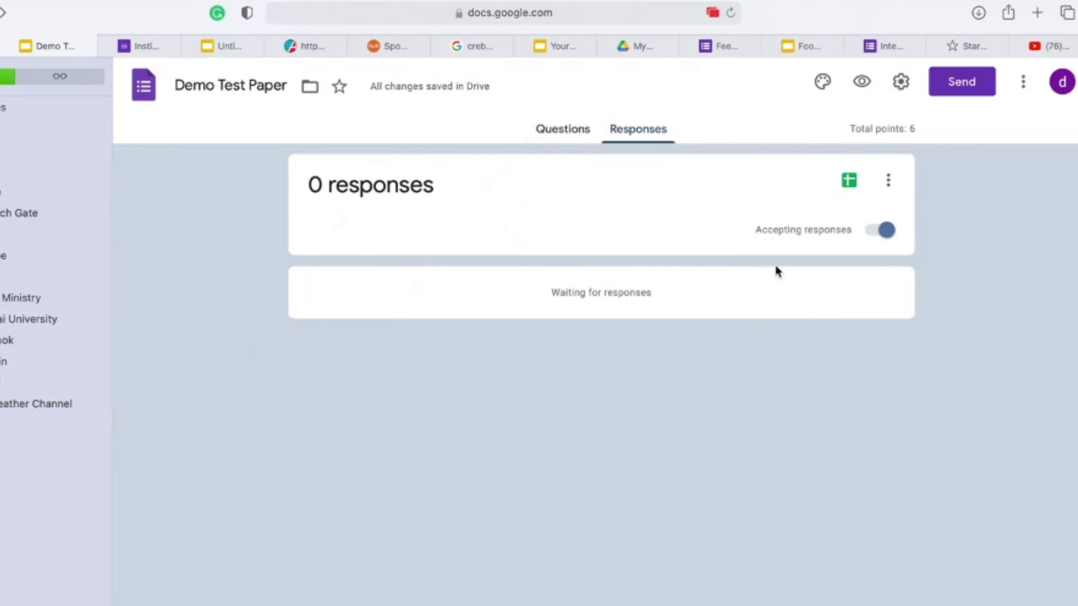
click(554, 135)
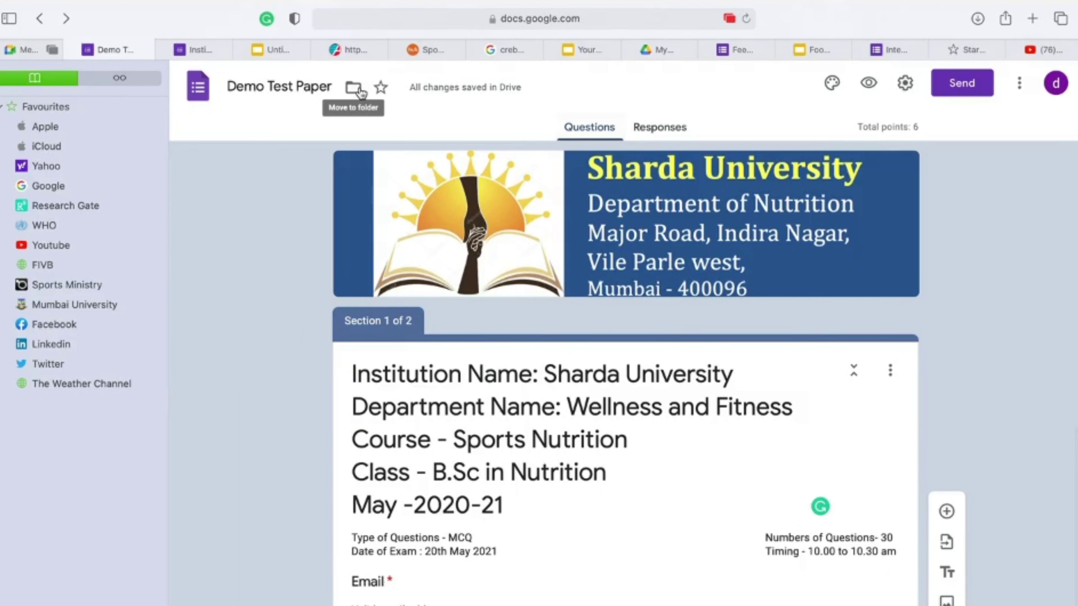
click(664, 129)
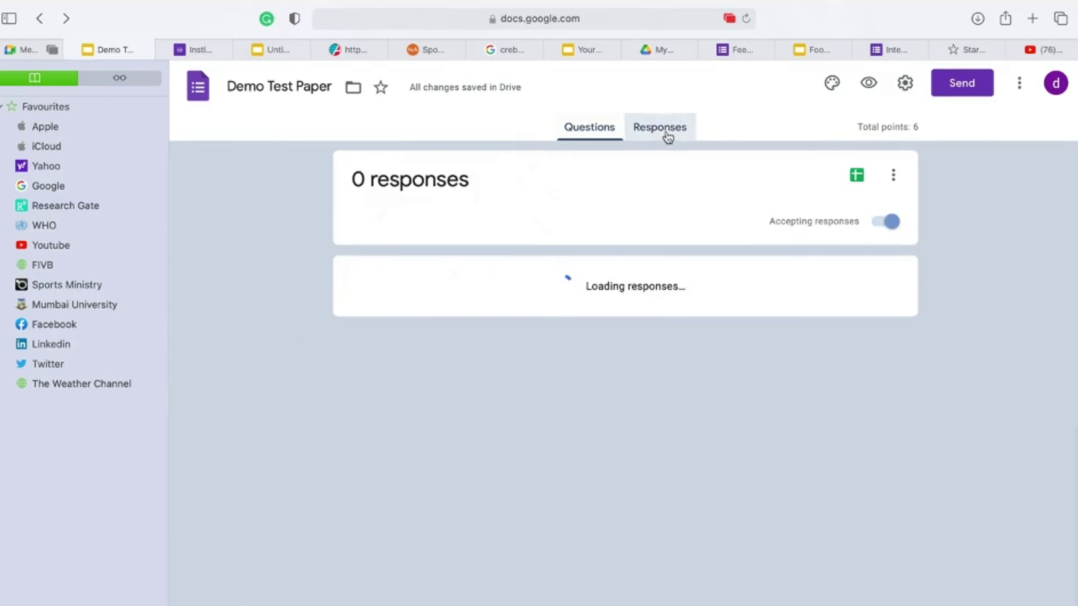
click(884, 225)
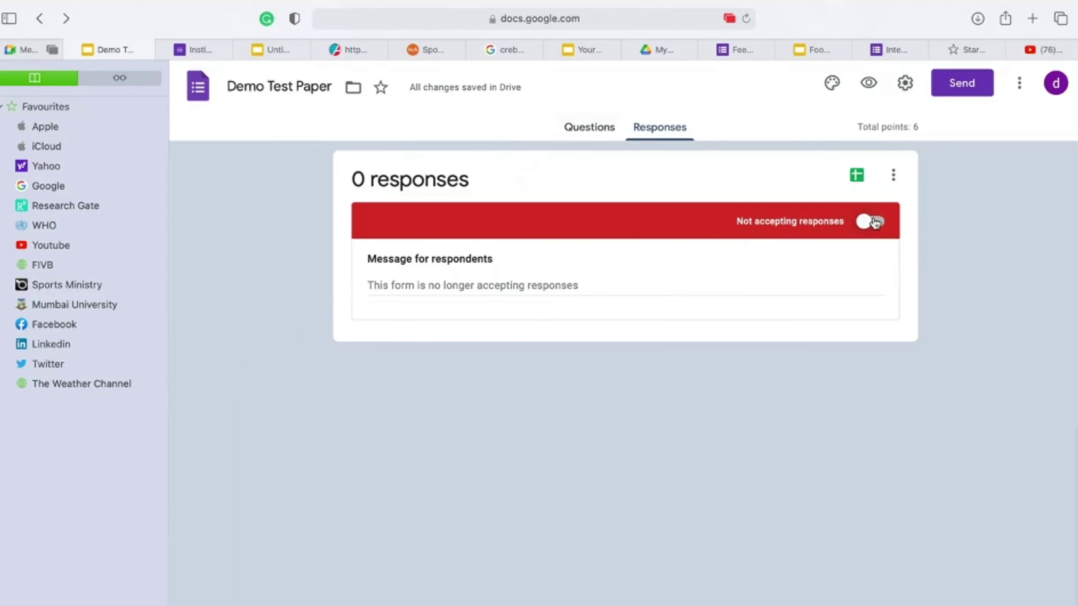
click(893, 175)
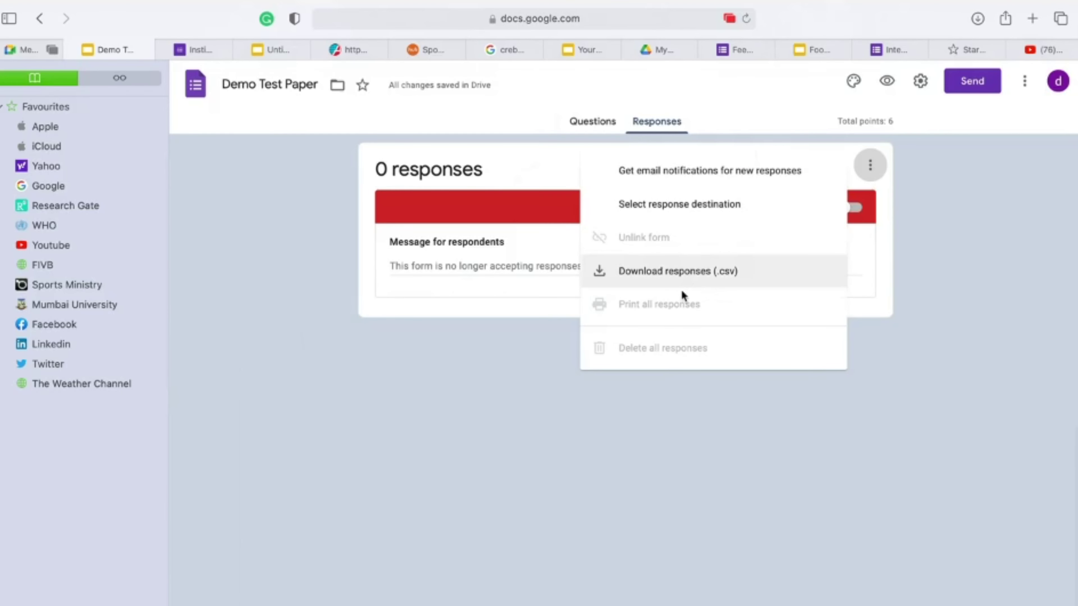
Step: Create a new linked spreadsheet named Demo Test Paper (Responses)
click(640, 475)
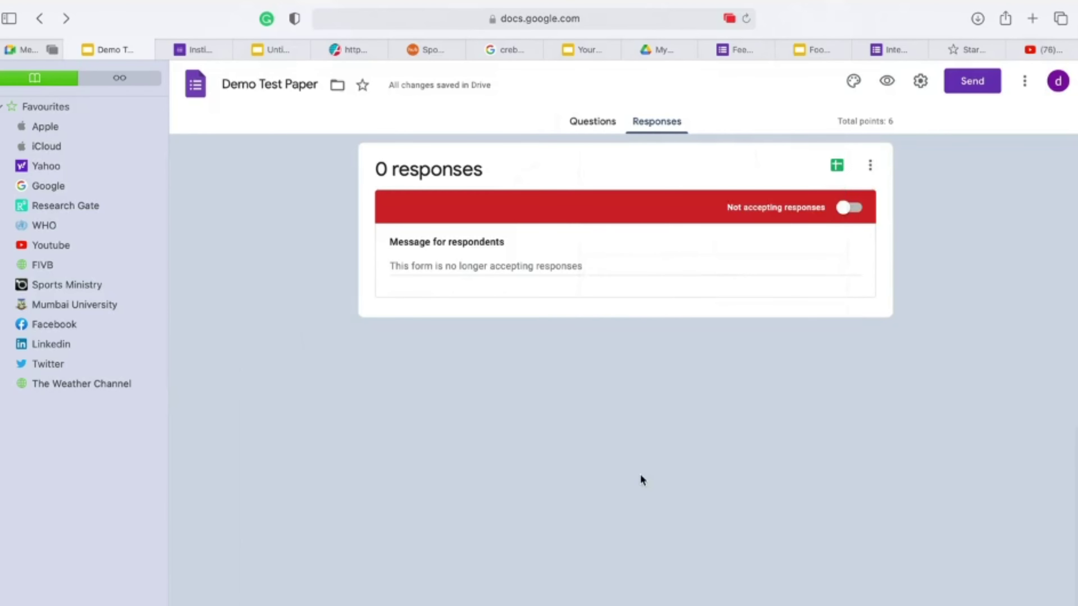
click(837, 166)
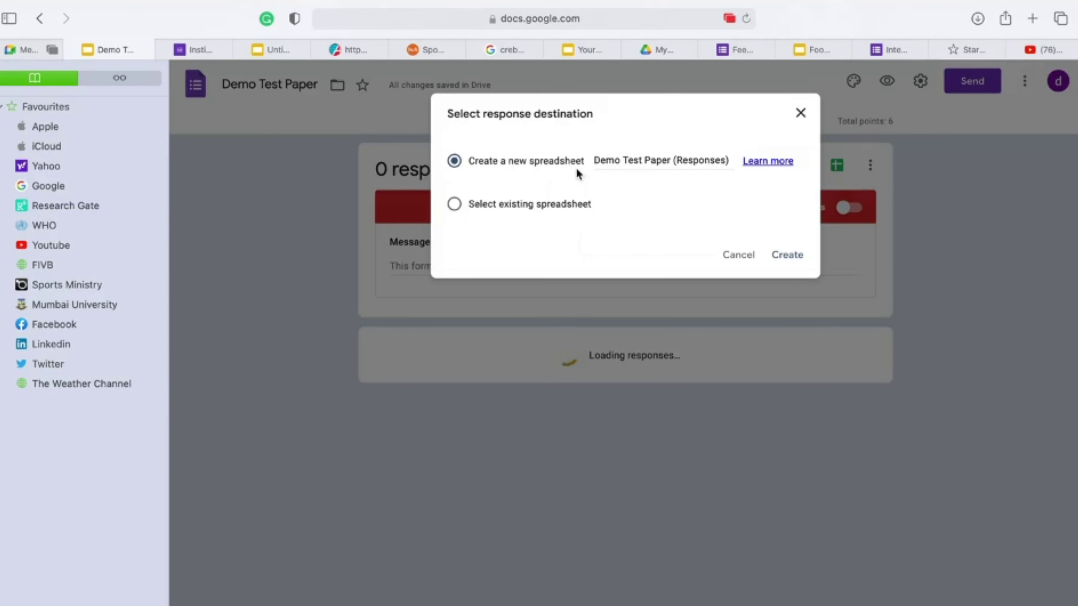
click(654, 160)
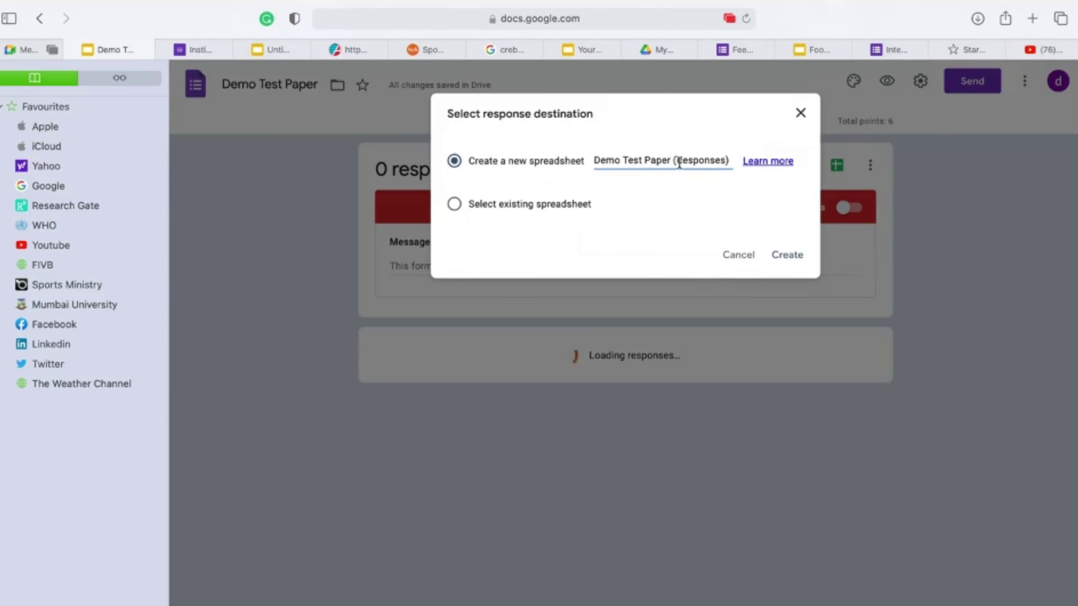
click(790, 260)
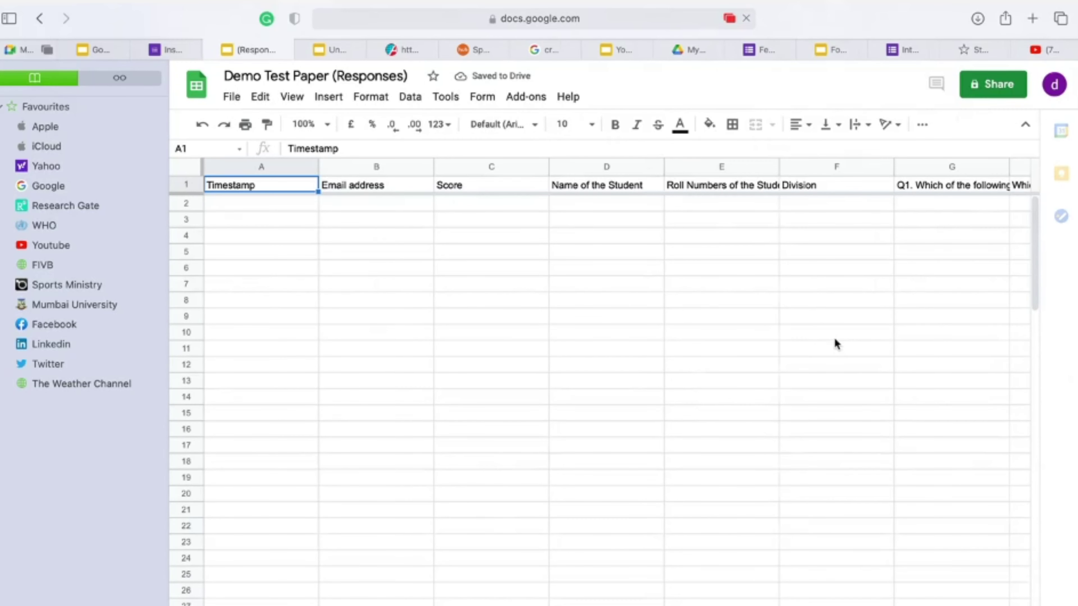
Step: Auto-fit columns E and G to their full header text
scroll(390, 210, right, 8)
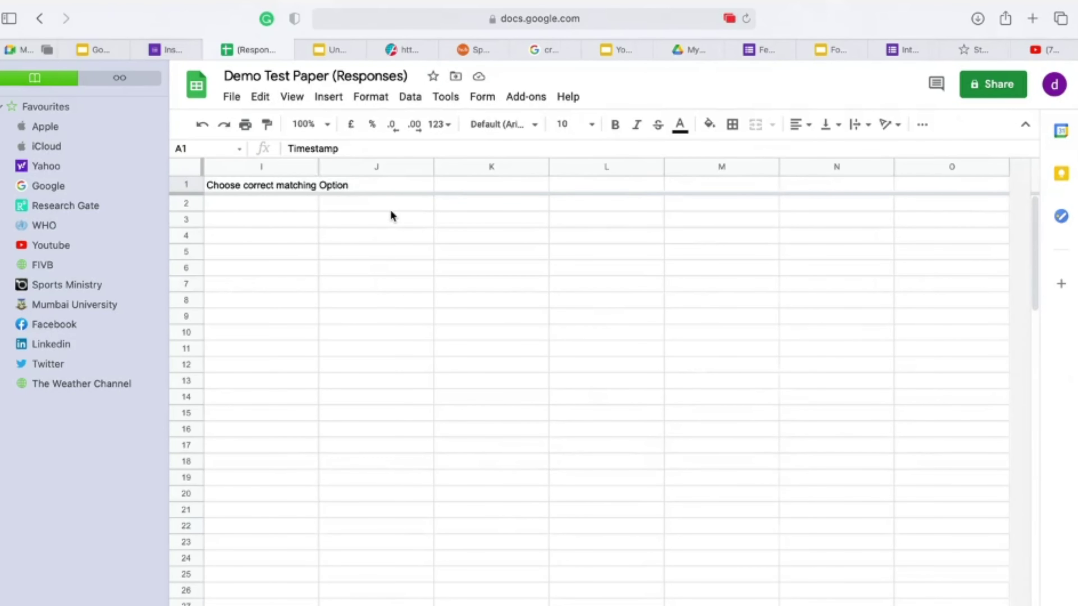
scroll(389, 209, left, 8)
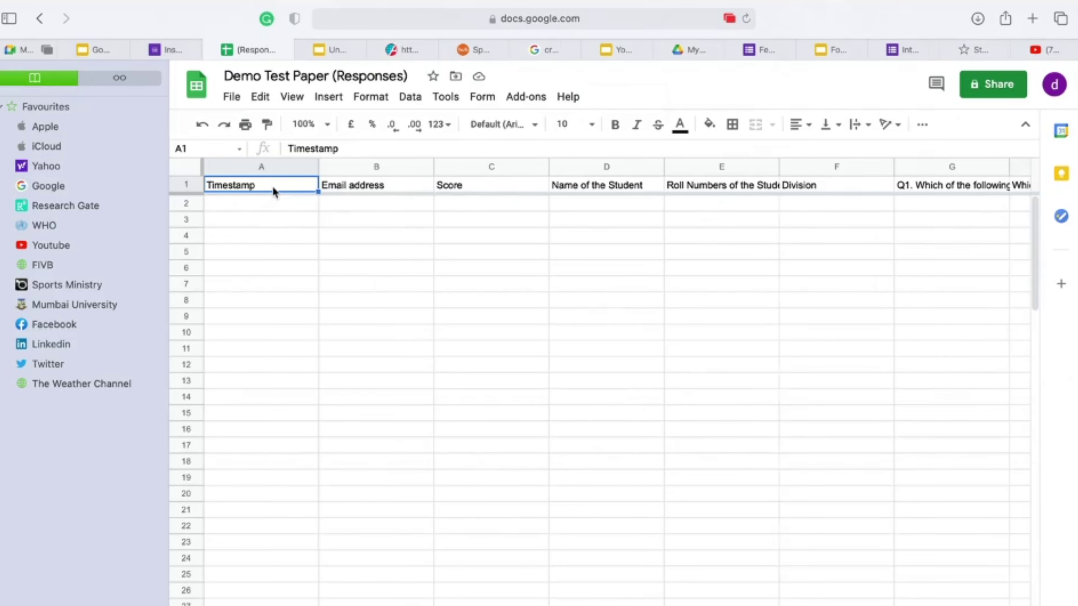
click(369, 190)
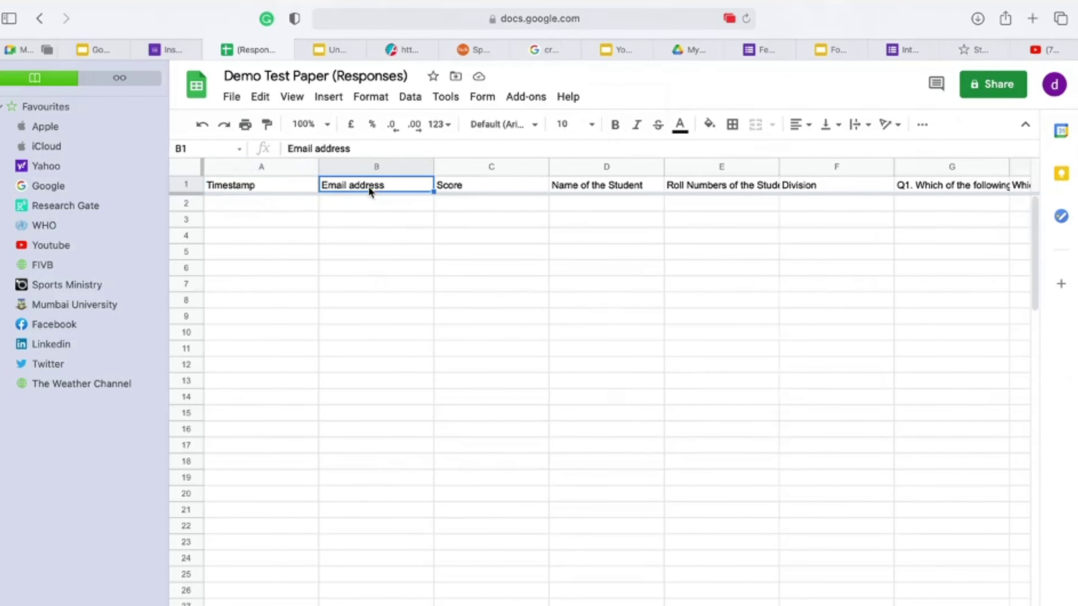
click(479, 189)
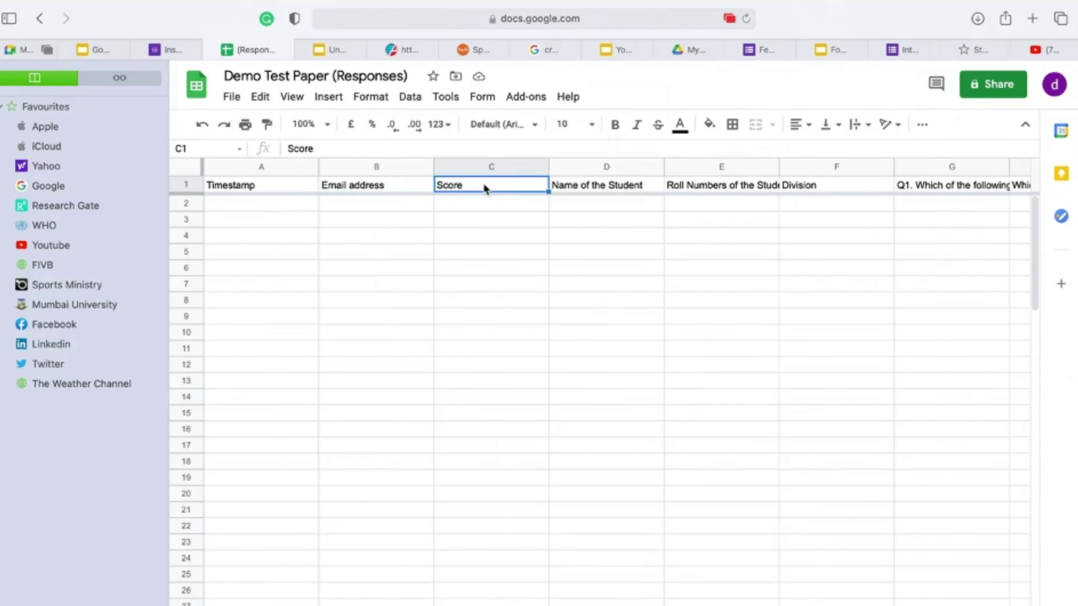
click(592, 191)
click(688, 188)
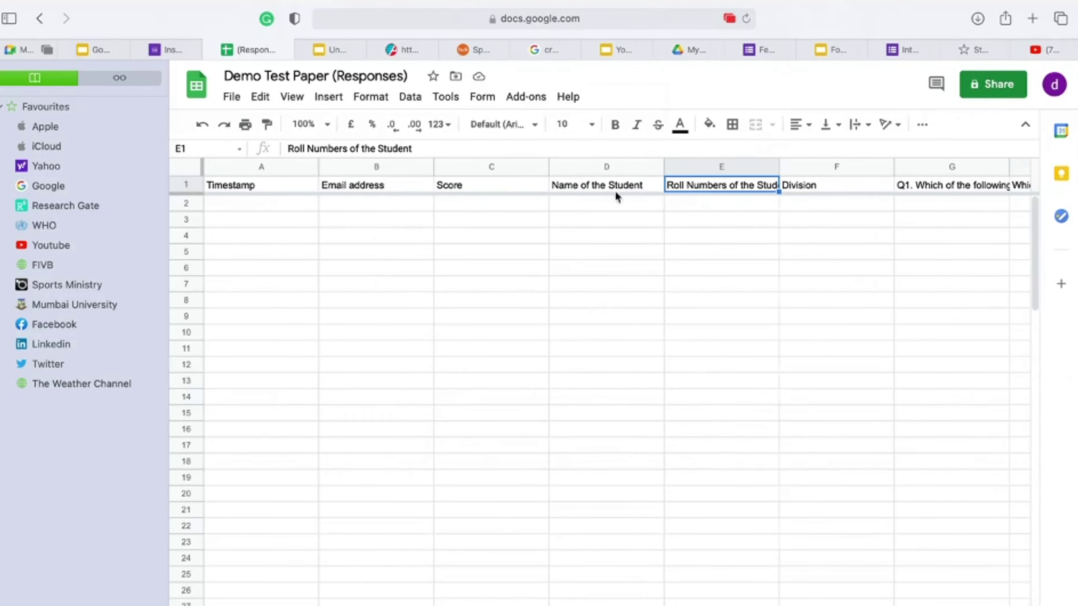
click(559, 193)
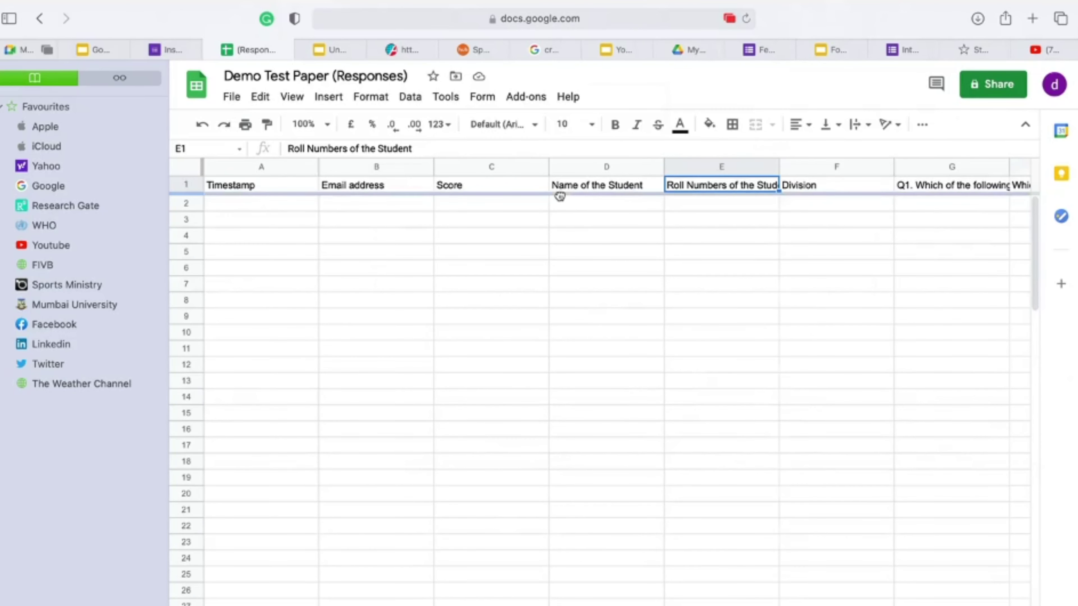
click(613, 192)
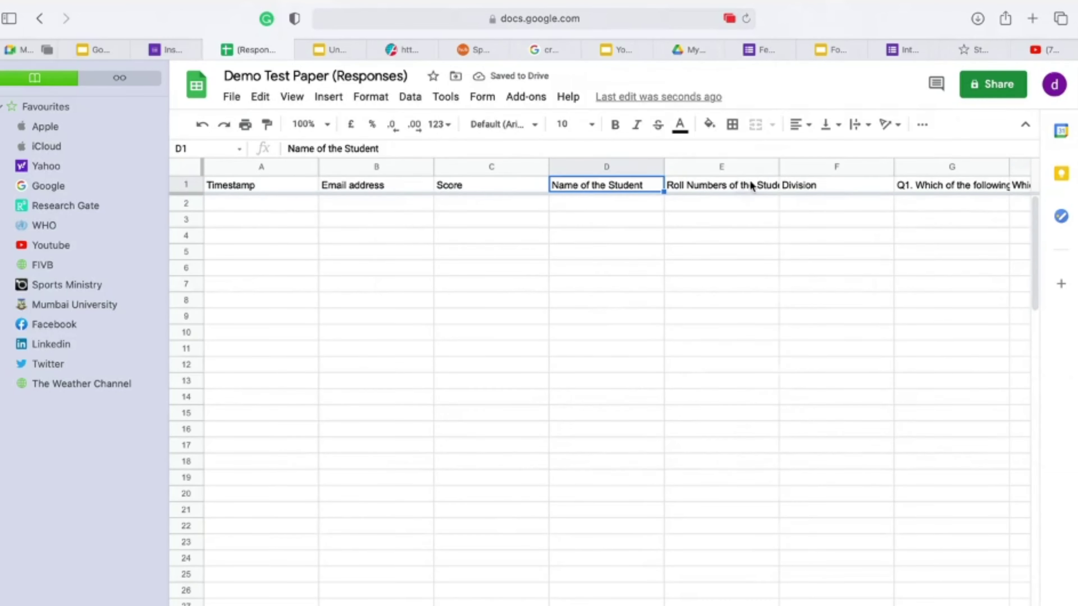
double_click(777, 167)
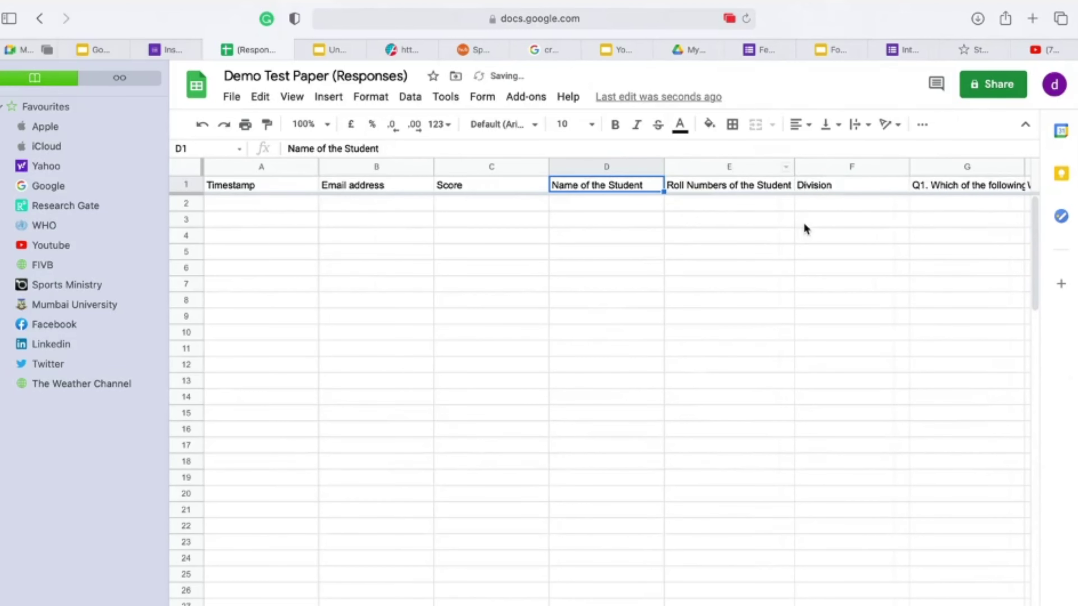
scroll(803, 222, right, 5)
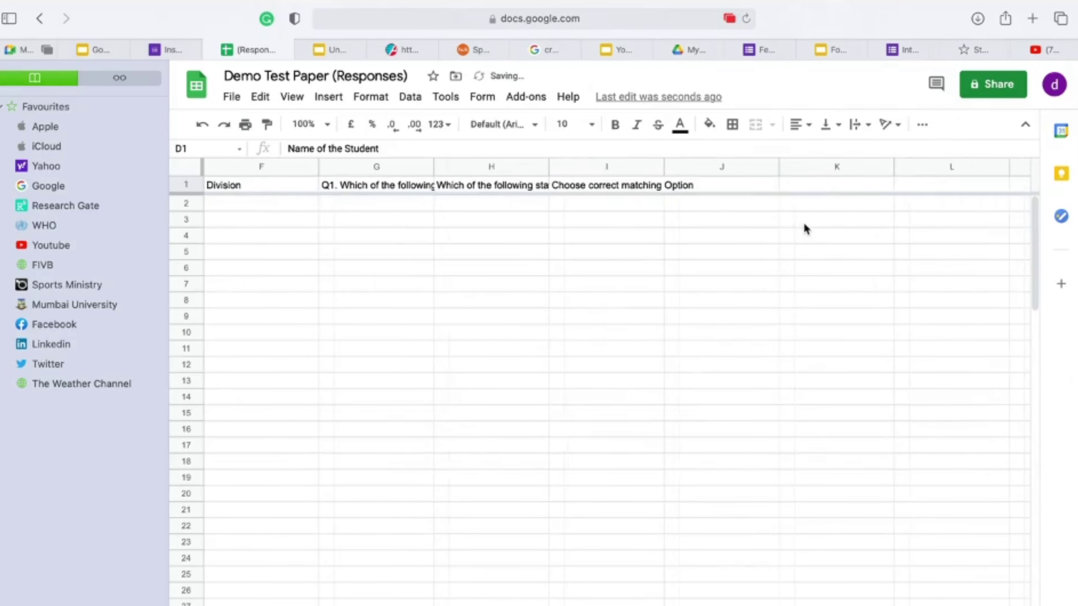
double_click(432, 167)
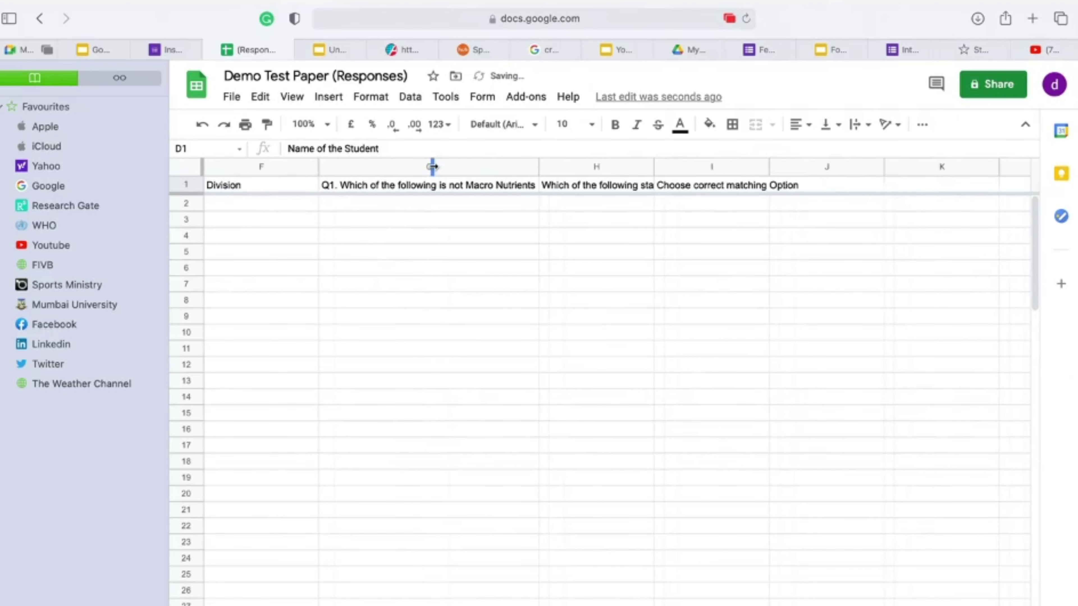
Step: Wrap the statement question header in cell H1 onto two lines
click(598, 190)
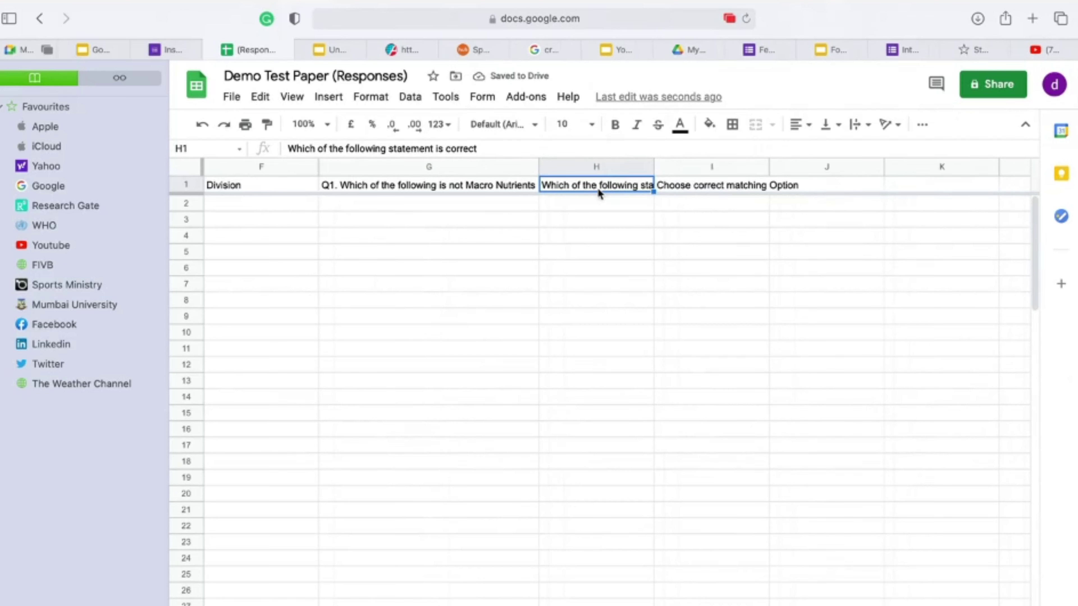
click(376, 97)
mouse_move(490, 400)
click(567, 426)
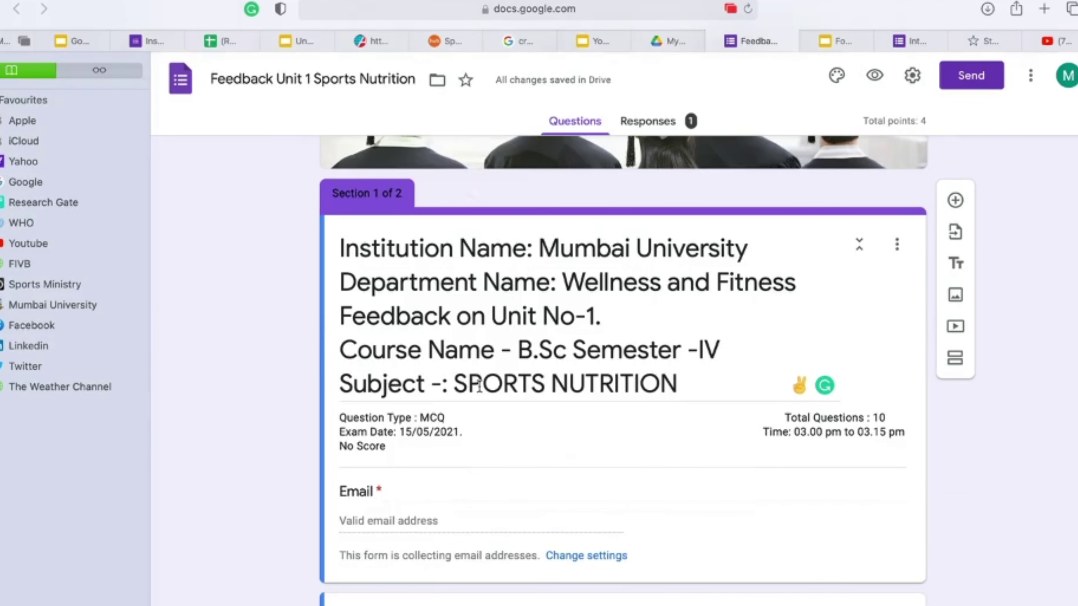
Step: Open Q2 to check its correct answers Orange and Pineapple, then open Q3
scroll(478, 386, down, 3)
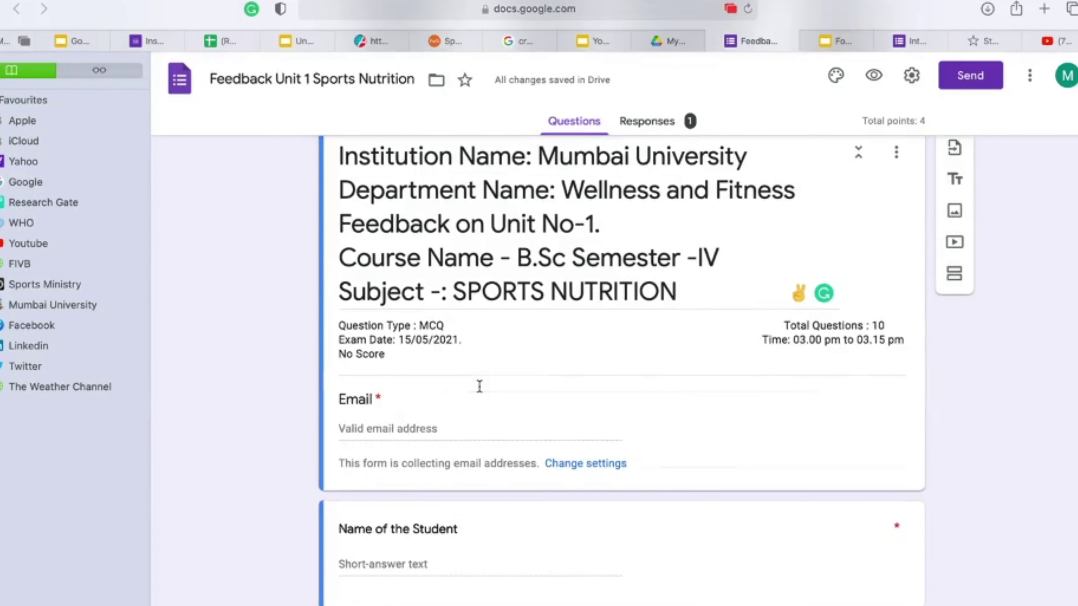
scroll(478, 387, down, 20)
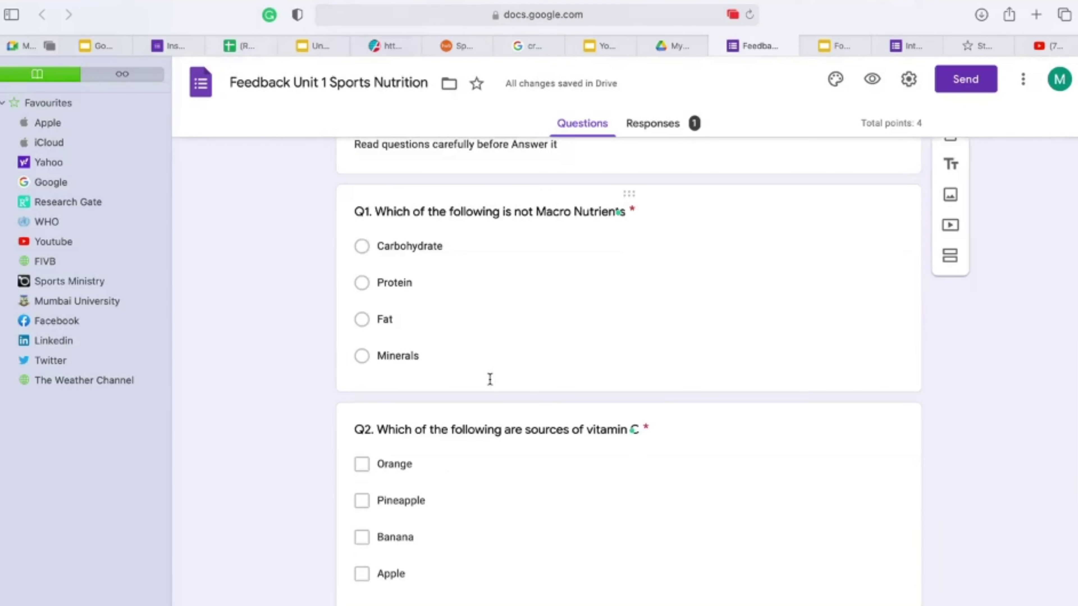
scroll(489, 379, down, 1)
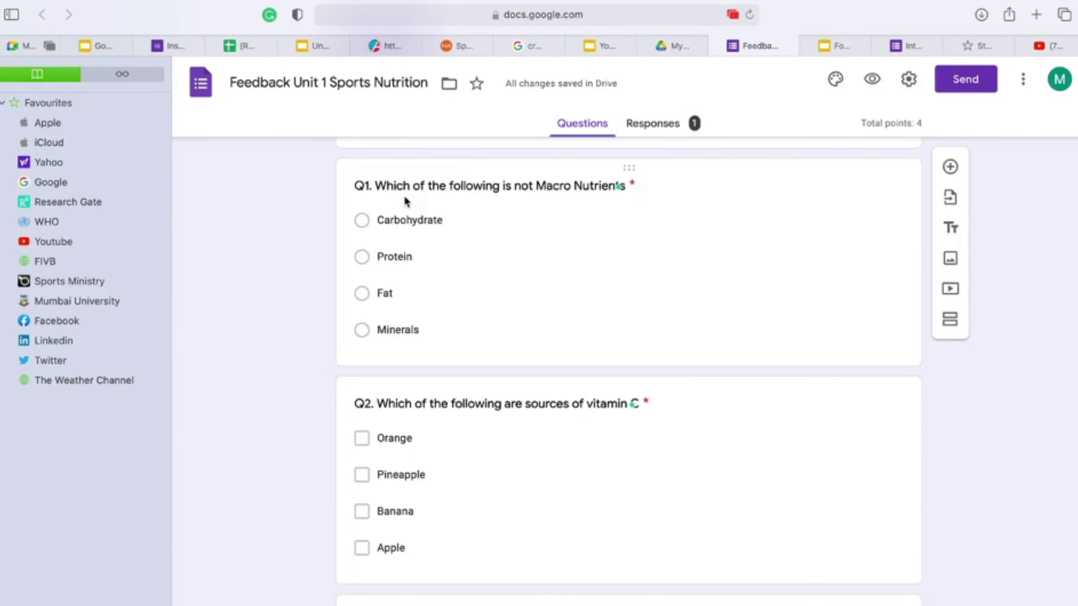
scroll(408, 365, down, 3)
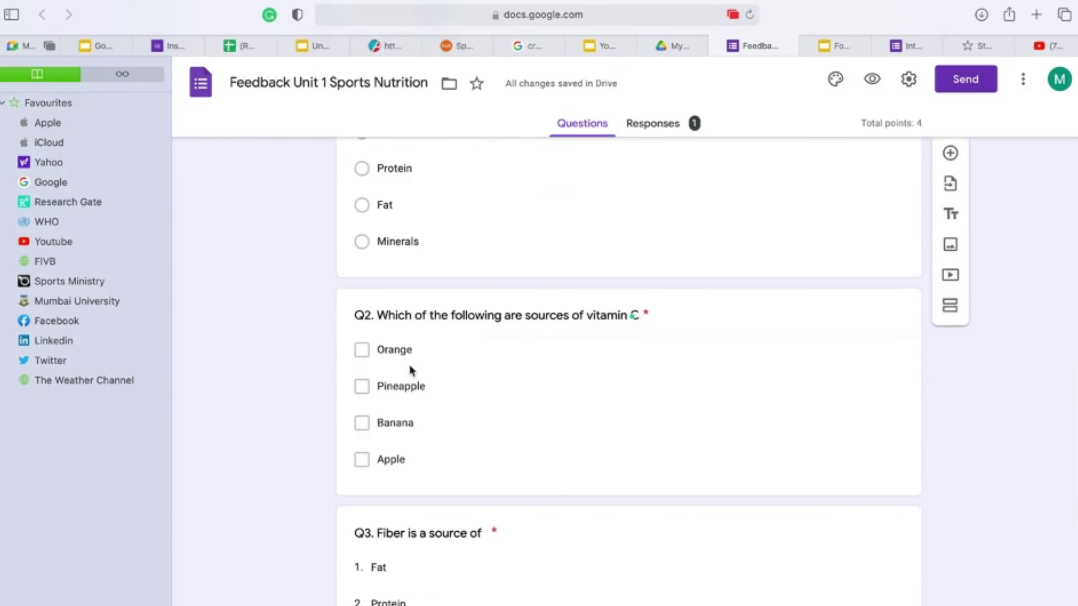
click(868, 322)
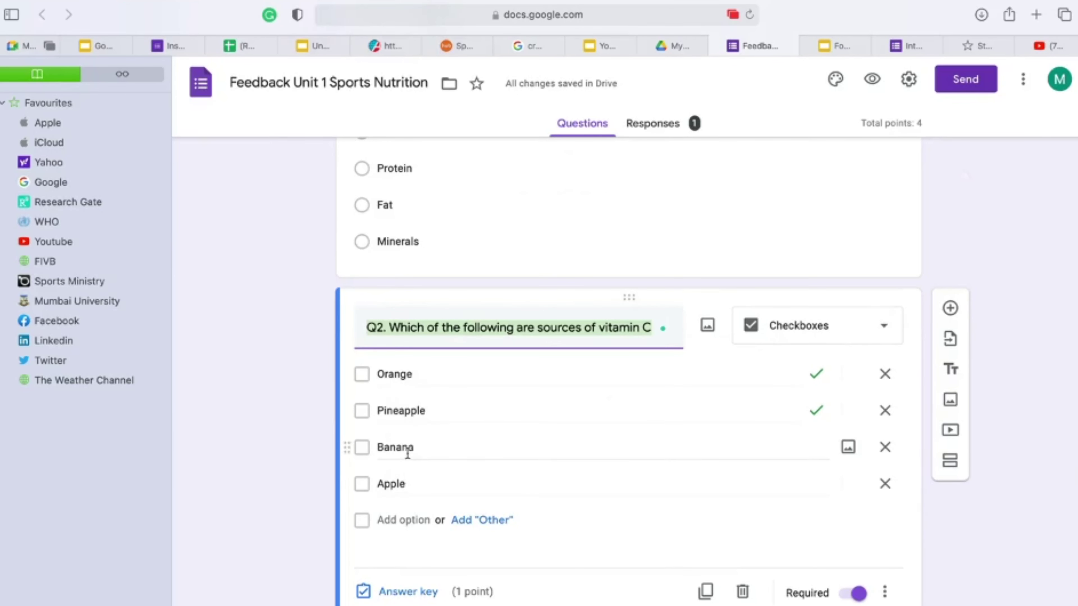
scroll(267, 464, down, 1)
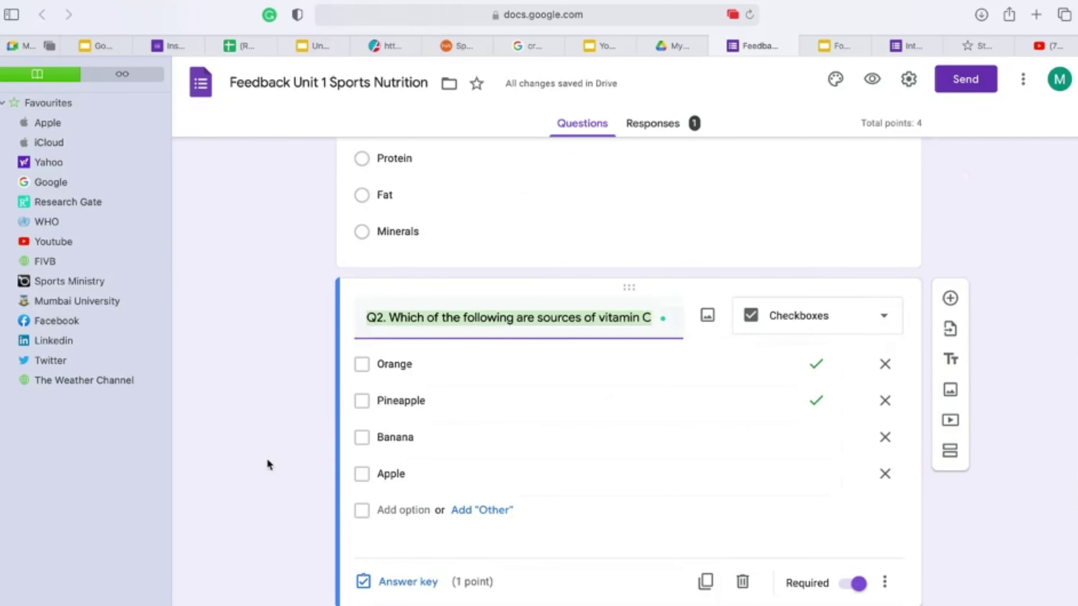
scroll(267, 464, down, 10)
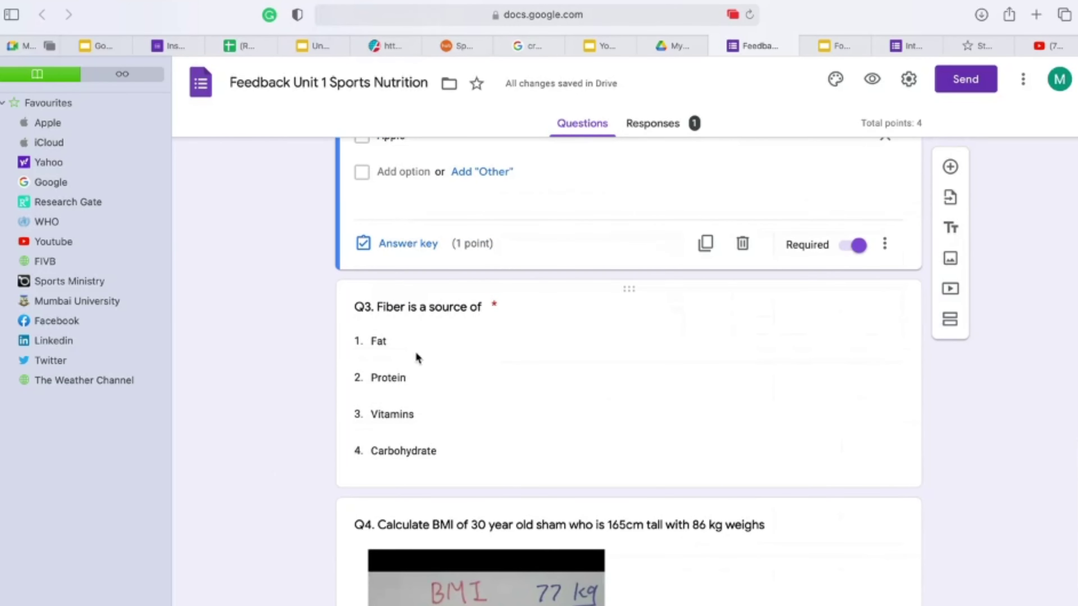
click(510, 331)
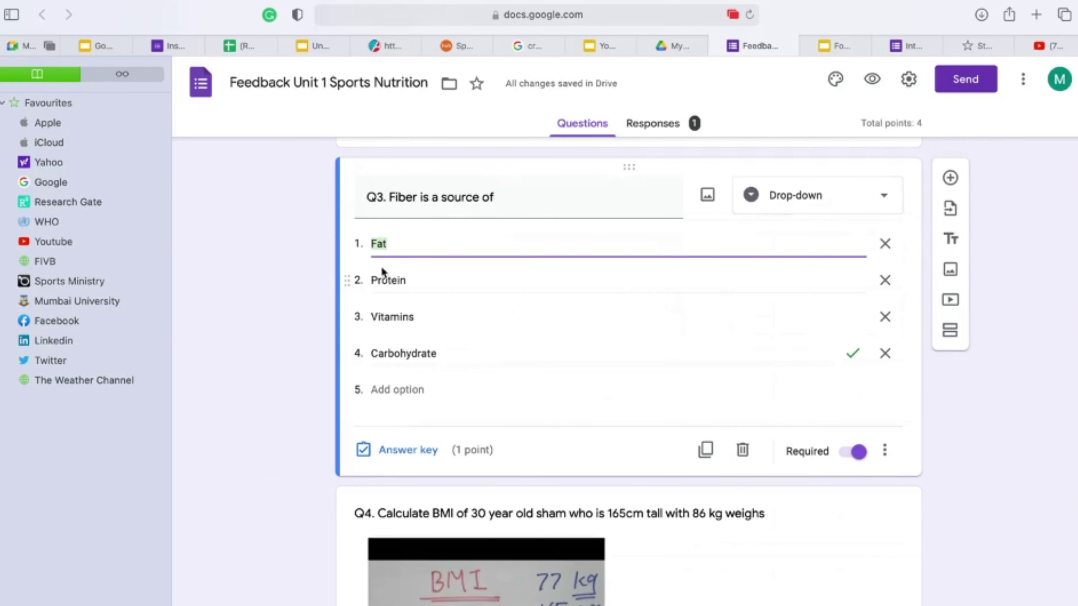
Step: Keep Q3 as a Drop-down question, then switch to the BMI video on YouTube
click(874, 198)
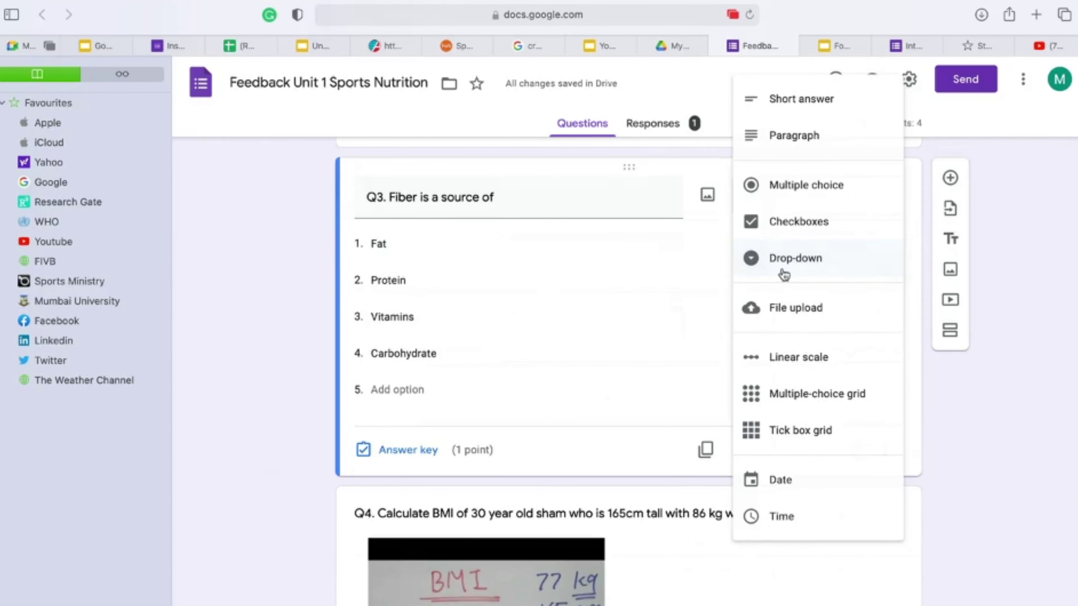
click(818, 275)
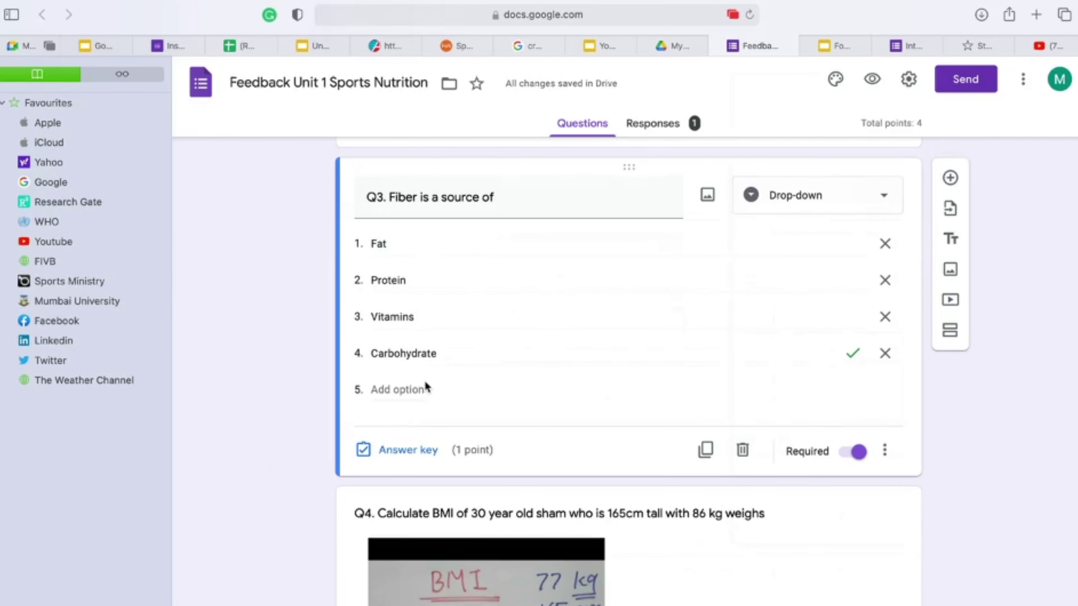
scroll(430, 398, down, 5)
scroll(430, 399, down, 3)
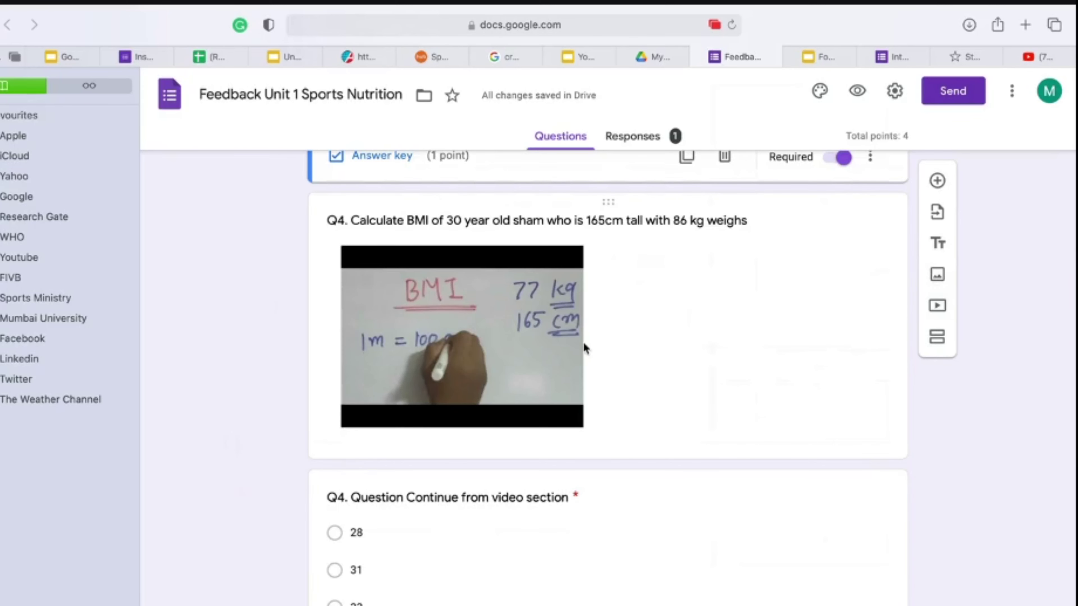
click(1038, 58)
scroll(472, 270, up, 10)
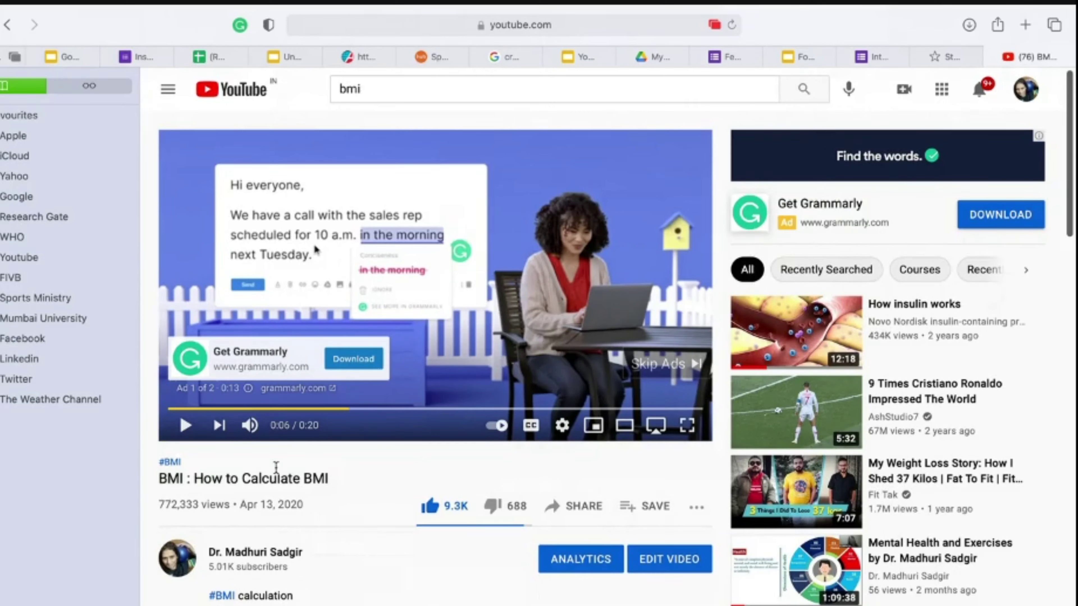
Step: Copy the 'BMI : How to Calculate BMI' share link and return to the feedback form
triple_click(322, 475)
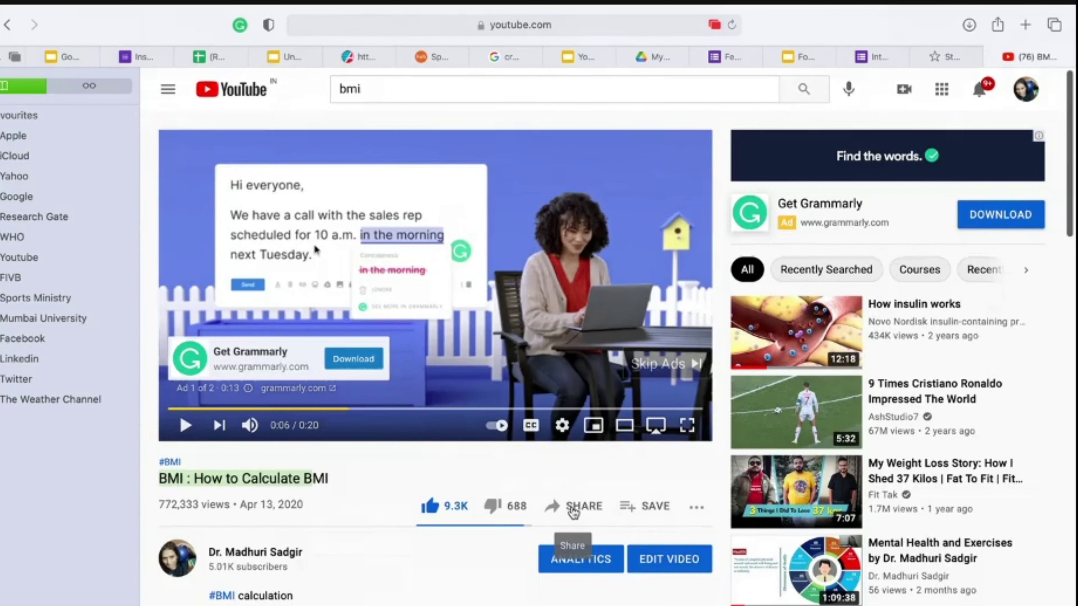
click(572, 509)
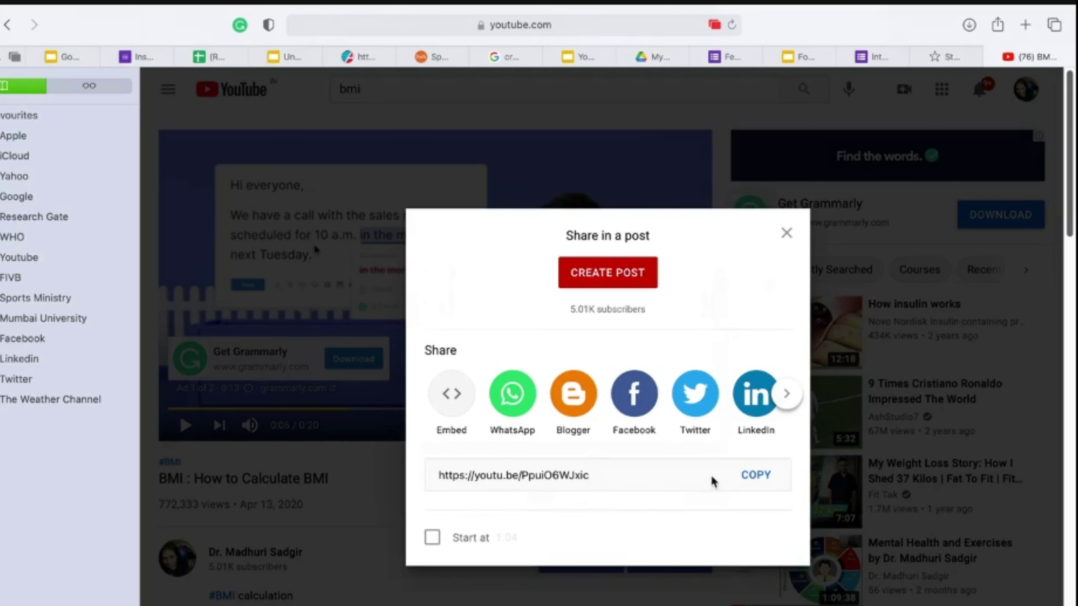
click(754, 477)
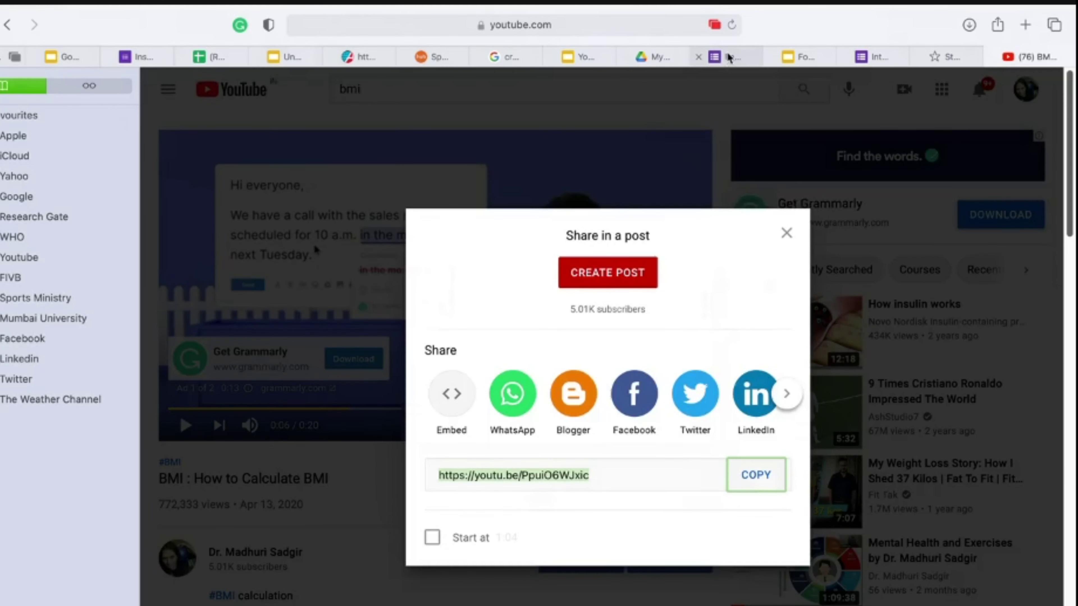
click(722, 57)
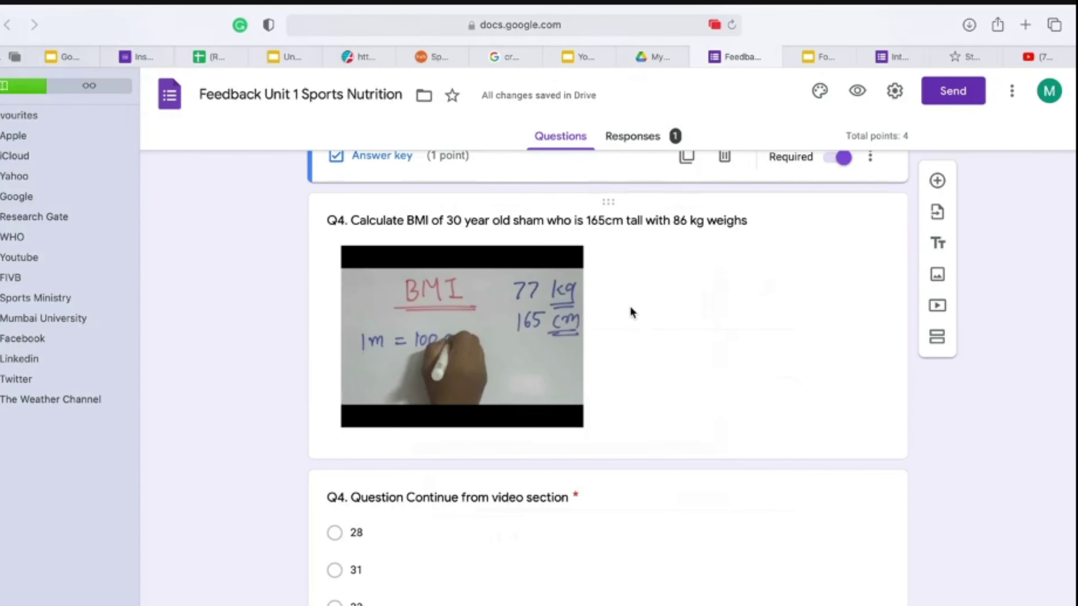
Step: Change Q4's video, choosing to add a YouTube video by URL
scroll(630, 312, up, 2)
click(575, 347)
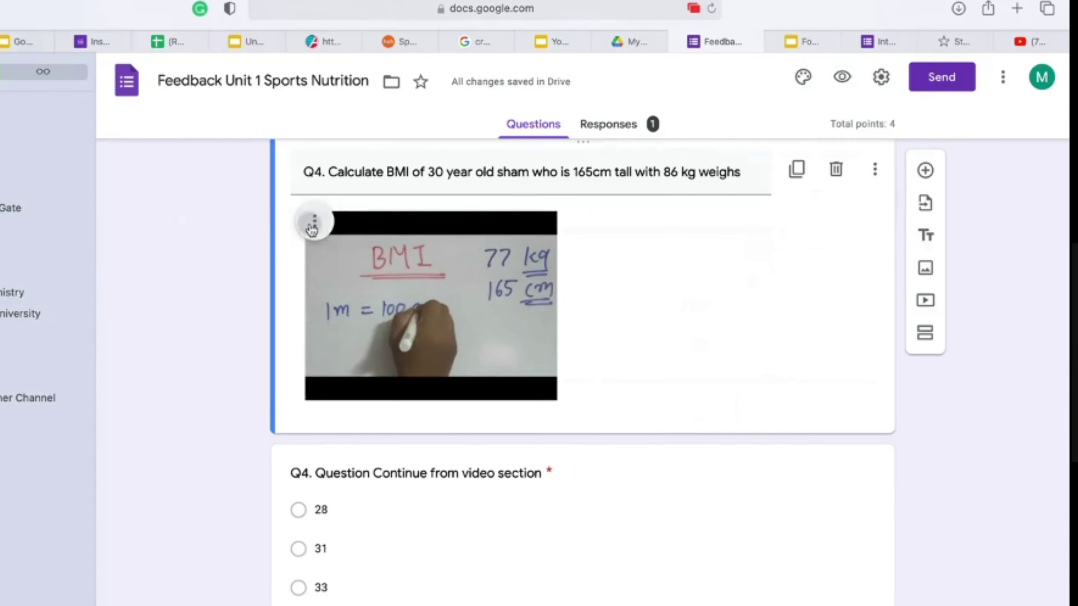
click(343, 249)
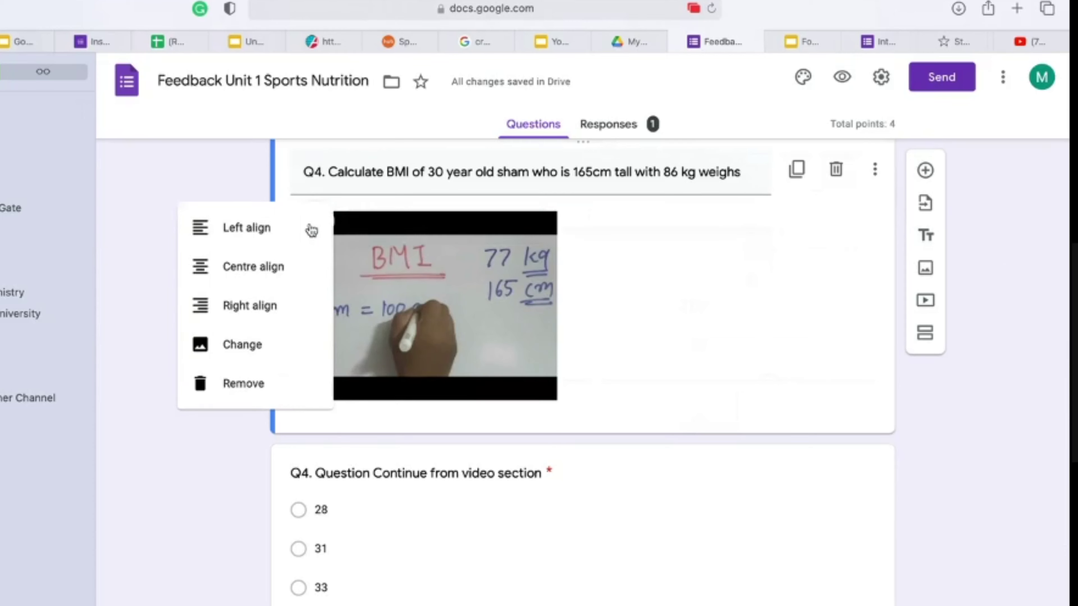
click(266, 345)
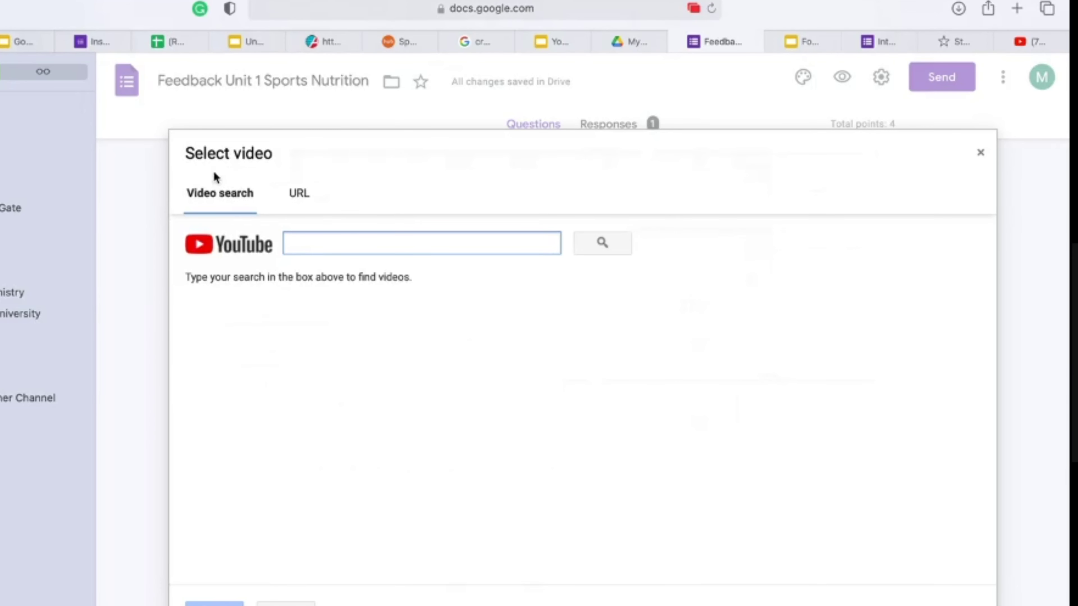
click(300, 193)
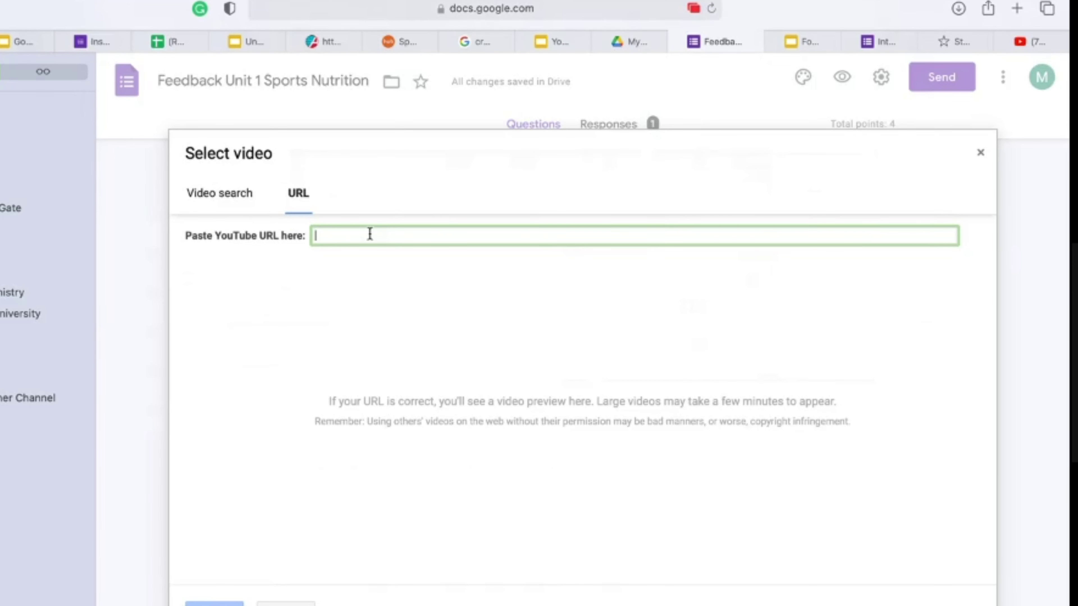
Step: Copy the BMI video's share link again from YouTube and return to the video picker
click(1029, 41)
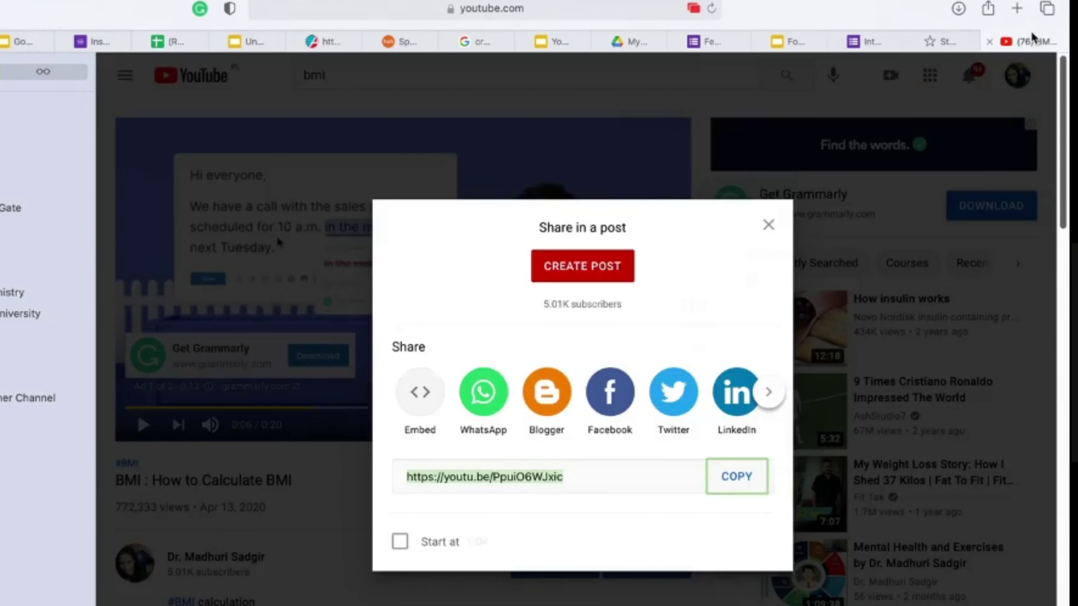
click(769, 225)
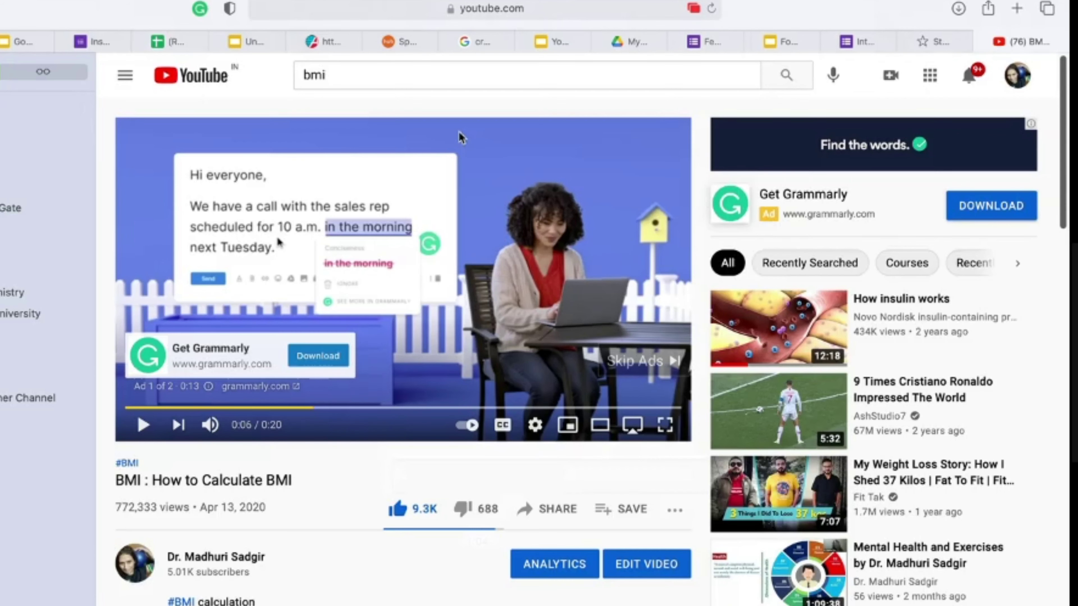
click(559, 512)
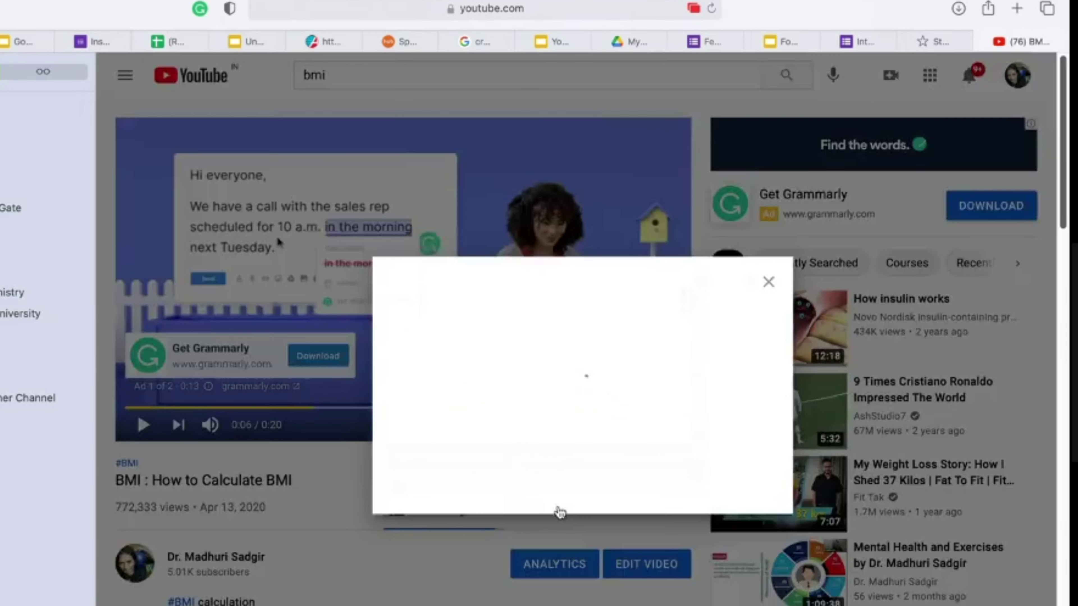
click(737, 476)
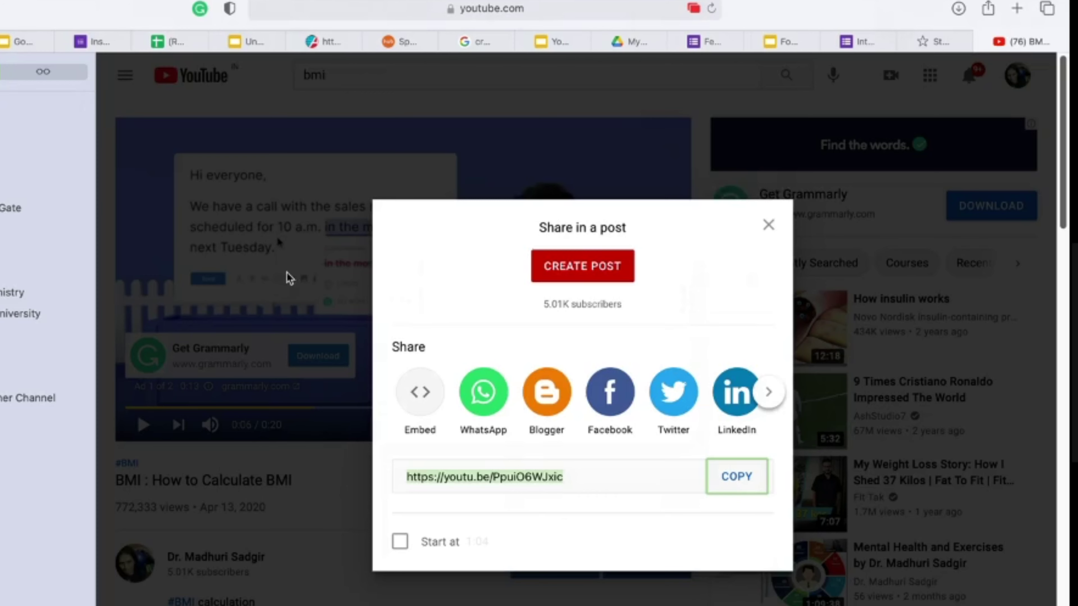
click(698, 42)
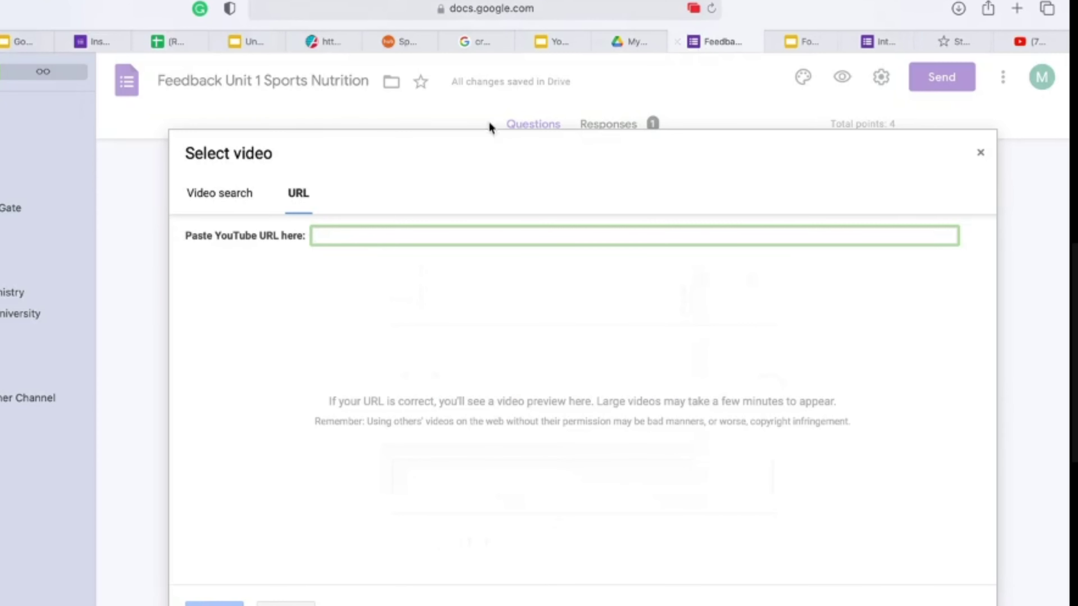
Step: Paste the copied BMI YouTube link and insert that video into Q4
key(super+v)
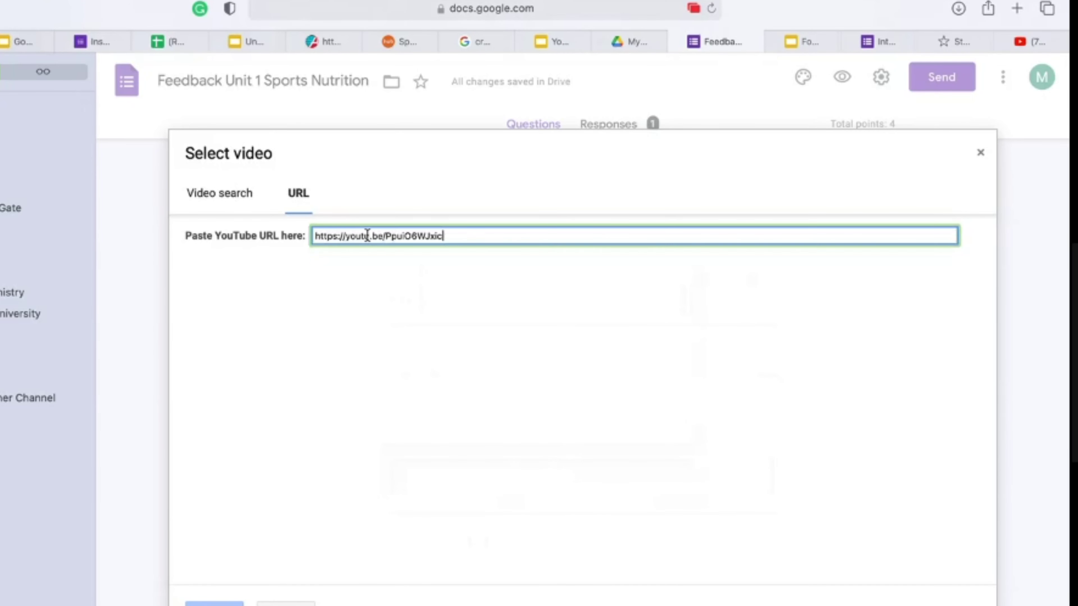
key(Return)
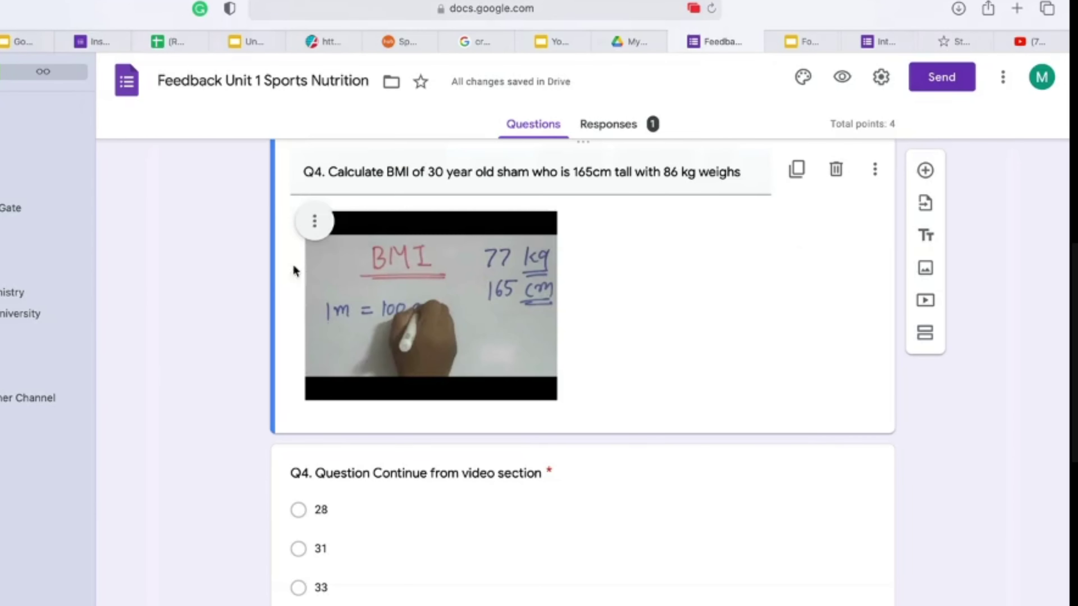
scroll(447, 251, up, 2)
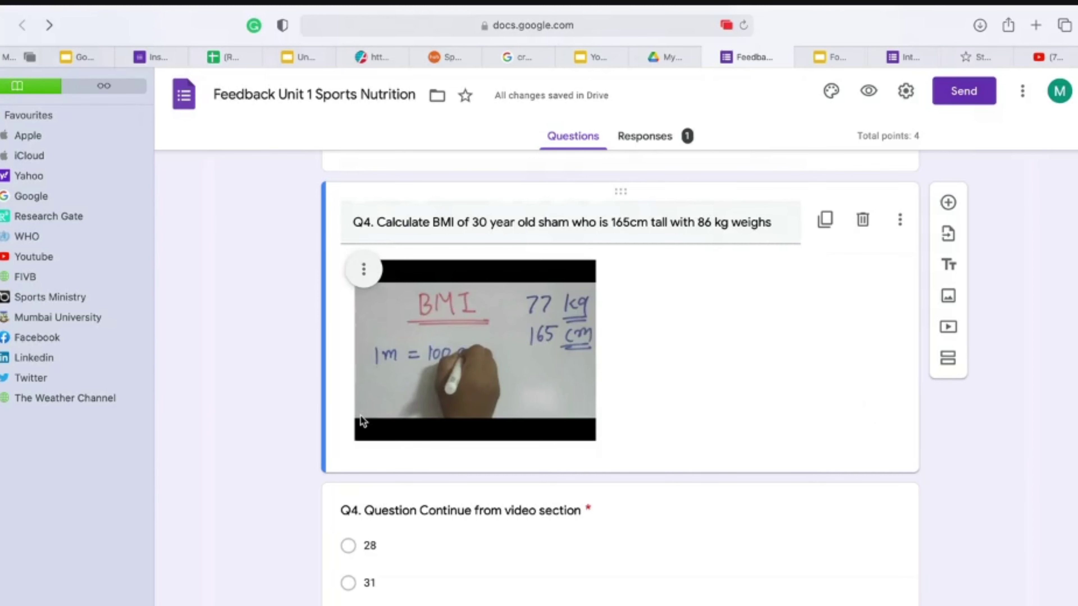
Step: Check the embedded Q4 video, then view the Responses summary: 1 response, average 2/4 points
click(454, 337)
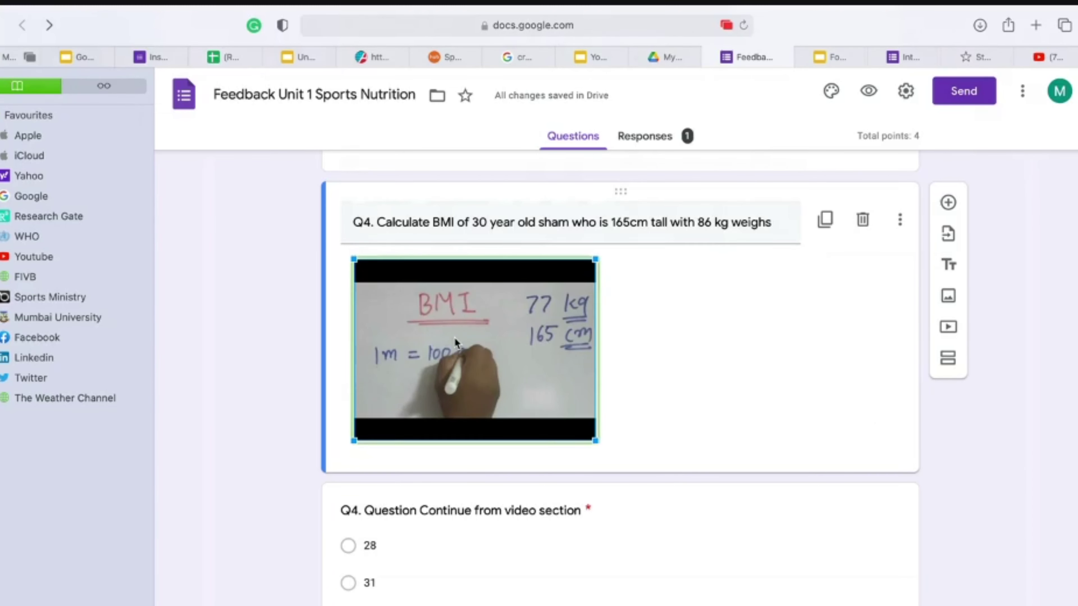
click(475, 457)
scroll(475, 424, up, 2)
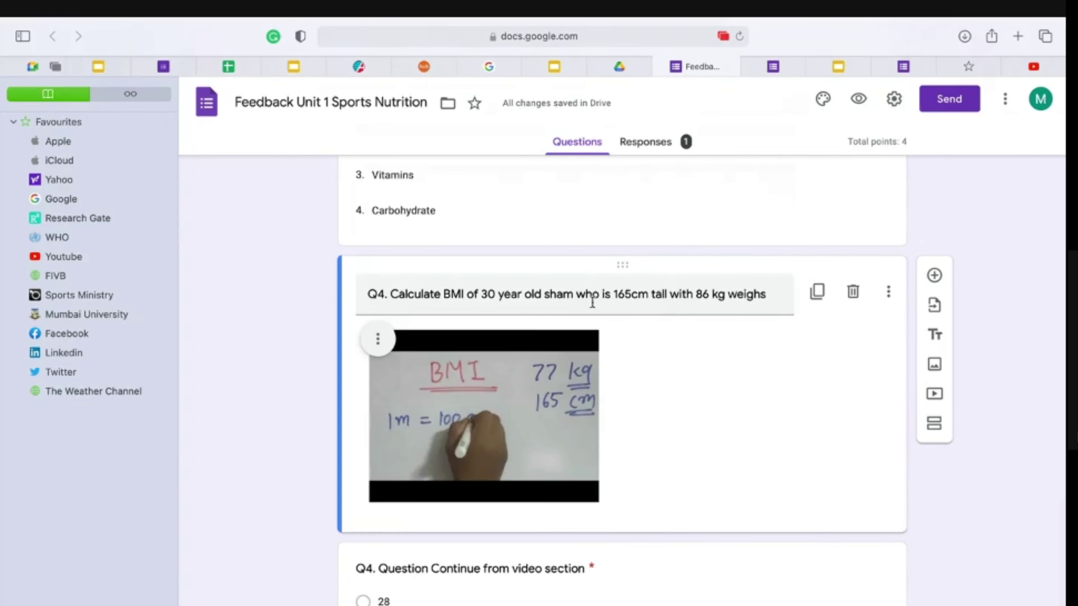
scroll(569, 393, down, 3)
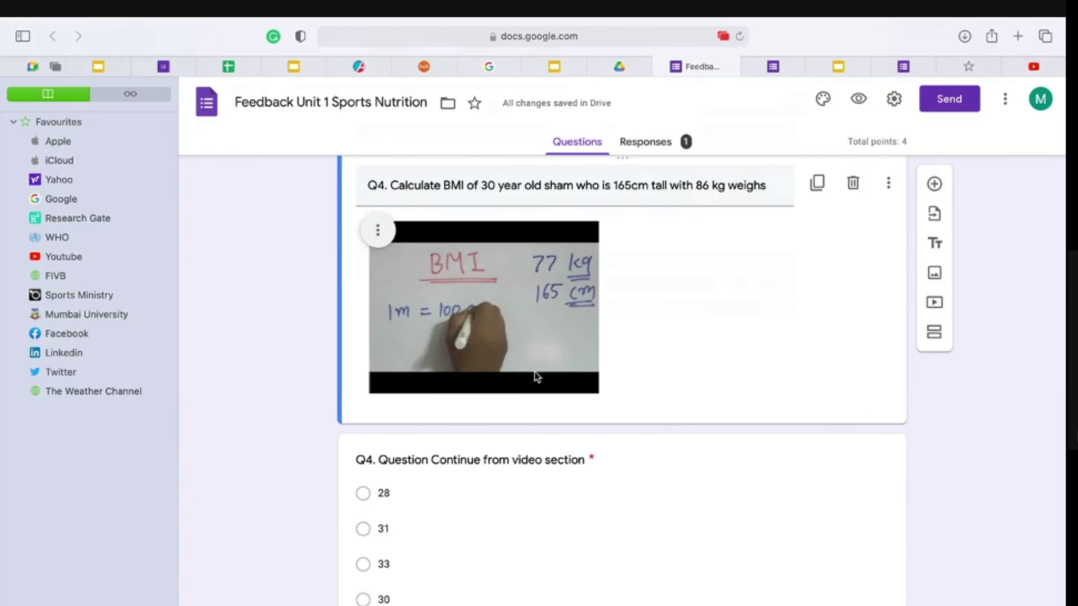
scroll(537, 377, up, 2)
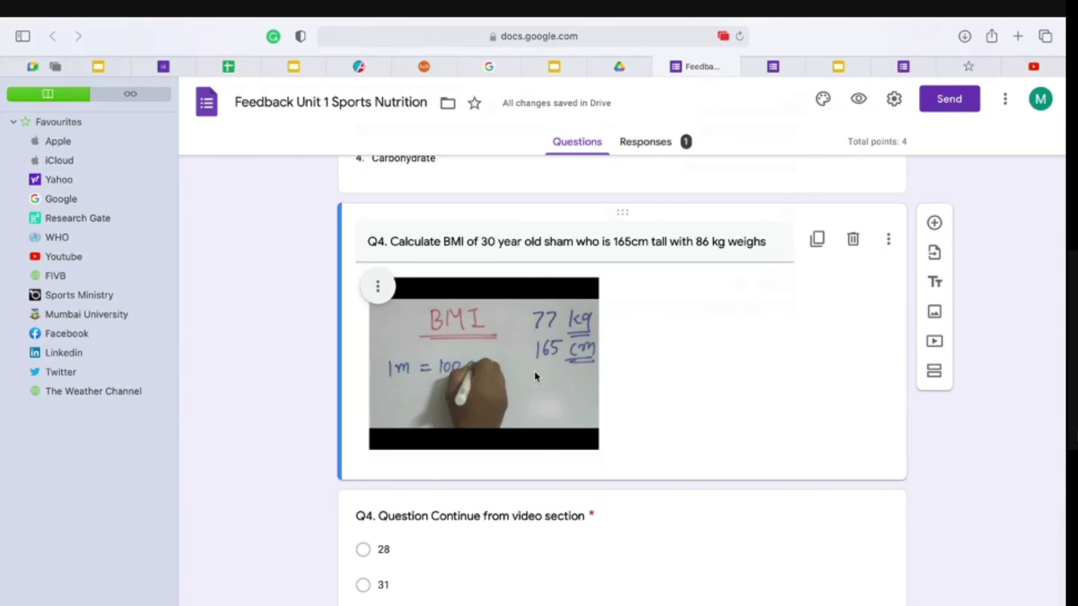
click(670, 148)
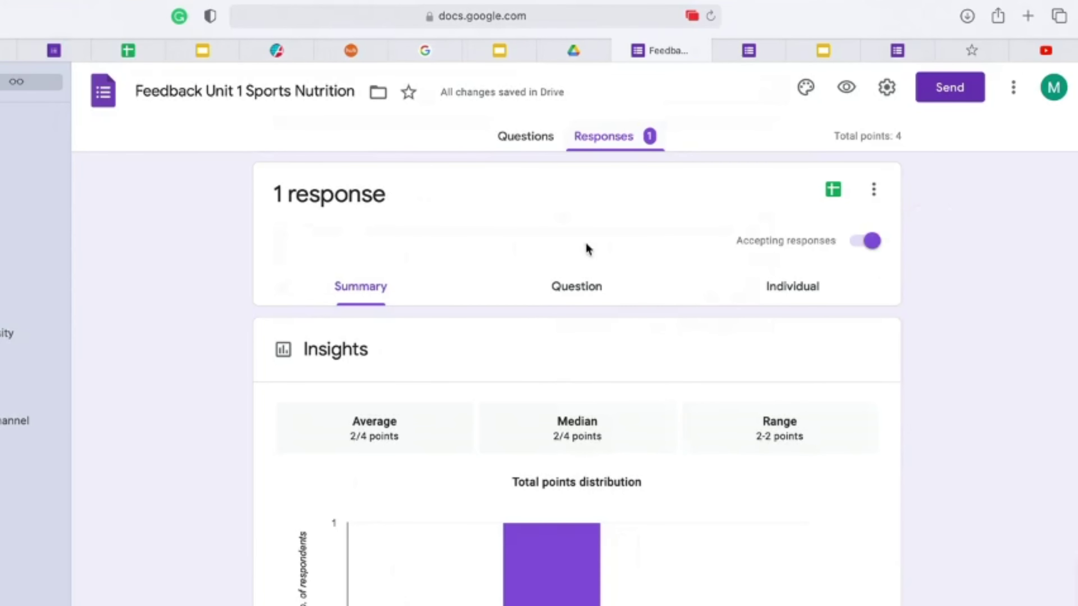
click(595, 292)
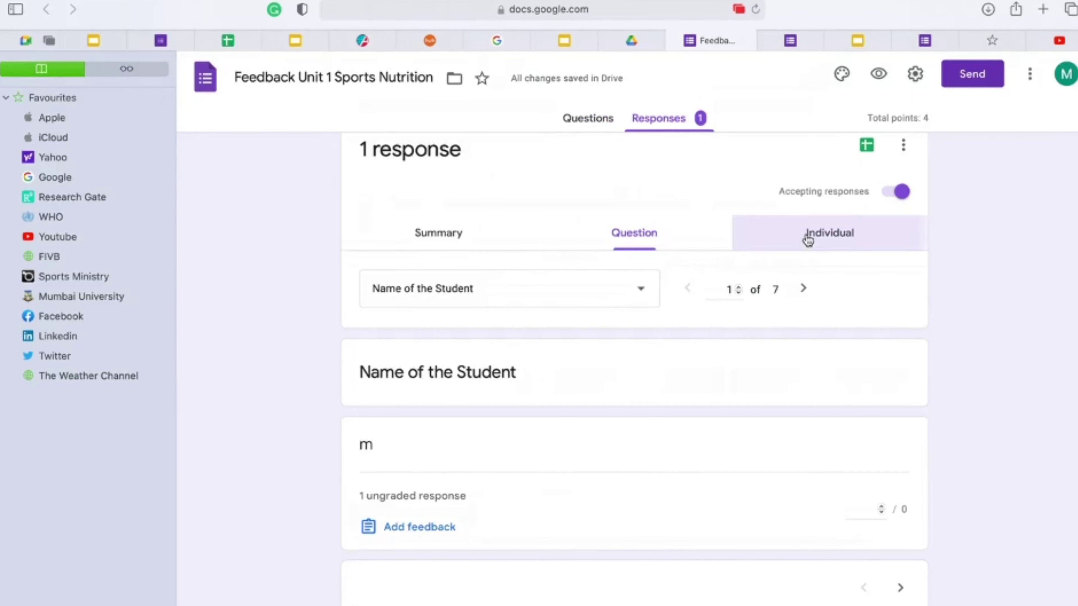
click(778, 285)
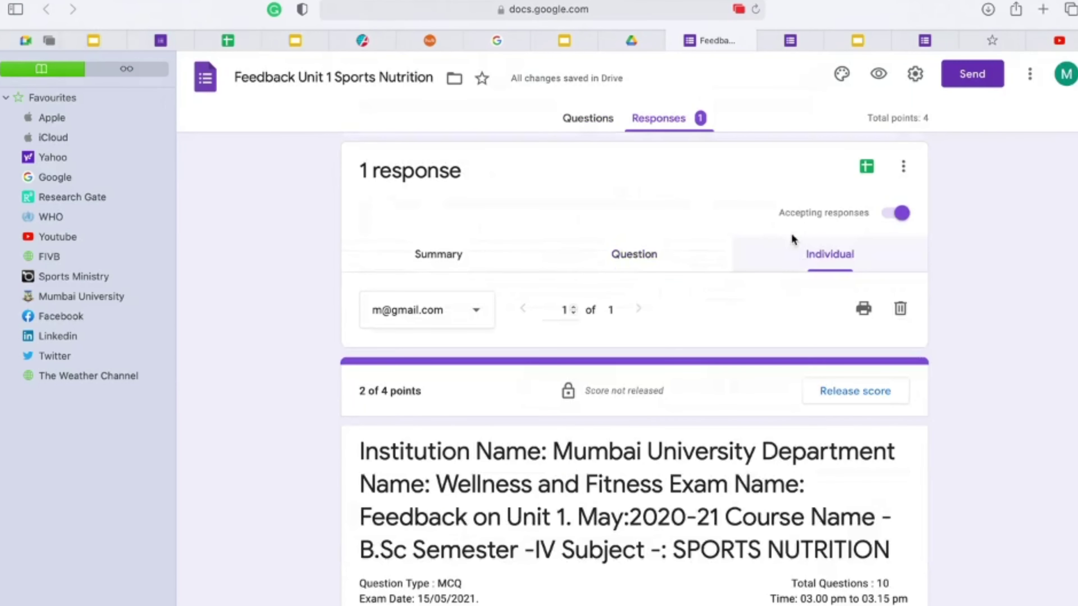
scroll(452, 549, down, 10)
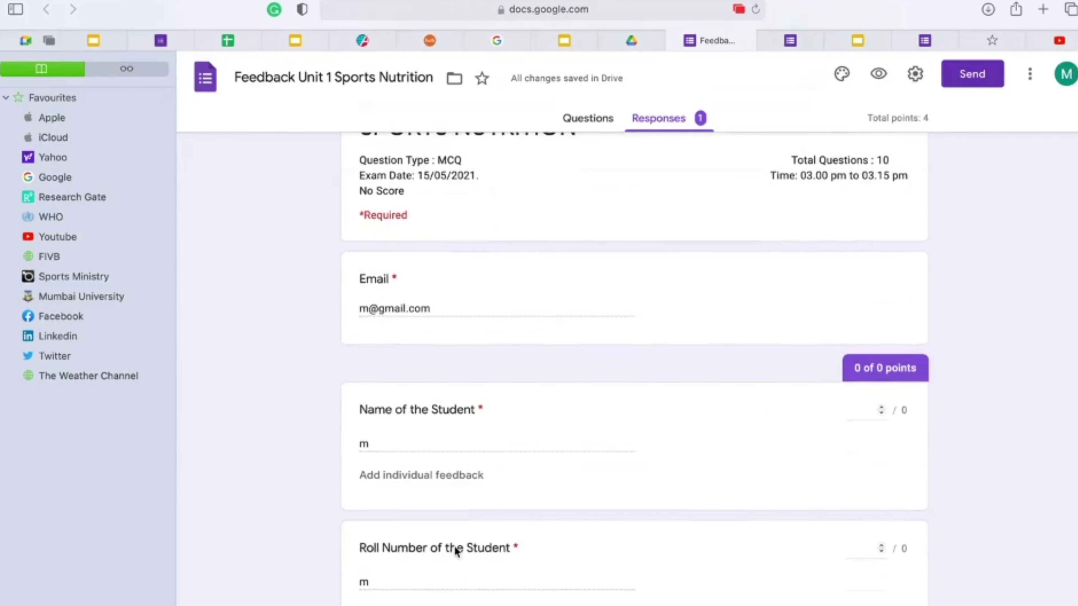
scroll(455, 551, down, 15)
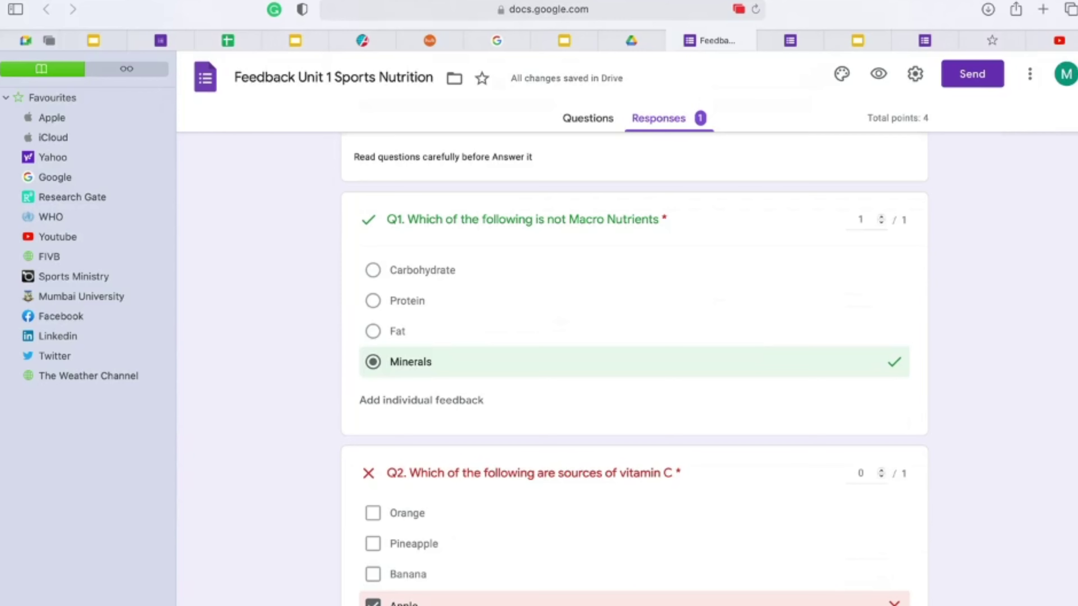
scroll(419, 505, up, 20)
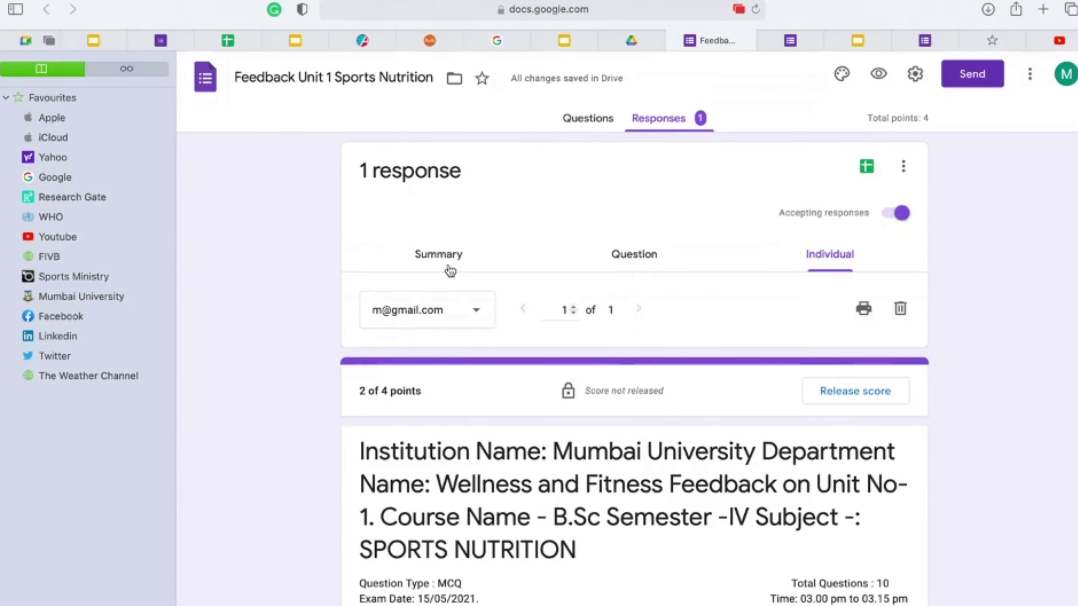
click(450, 271)
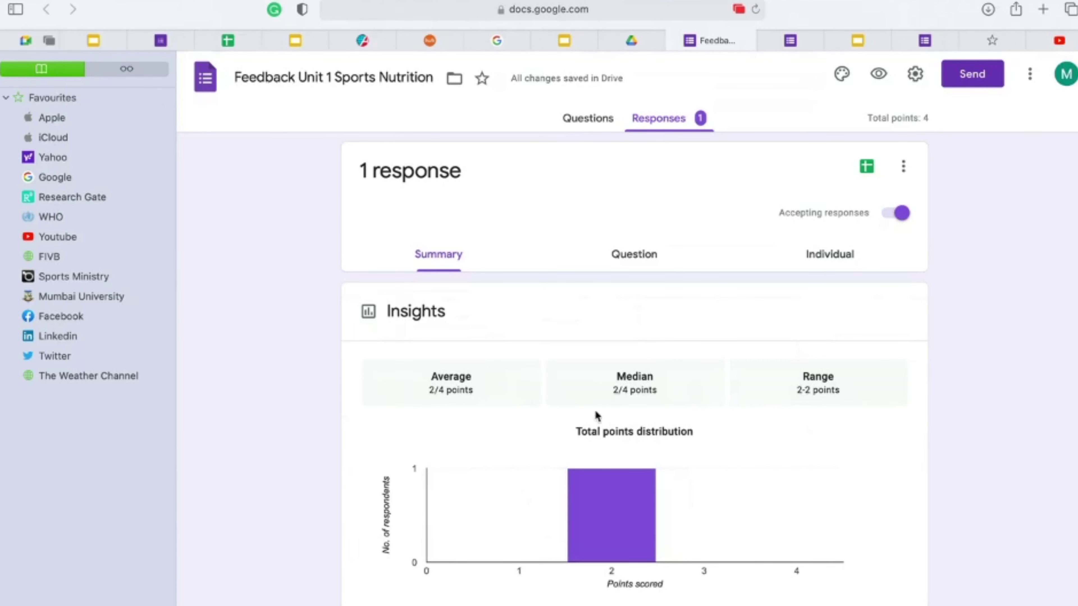
scroll(654, 409, down, 5)
scroll(654, 407, down, 2)
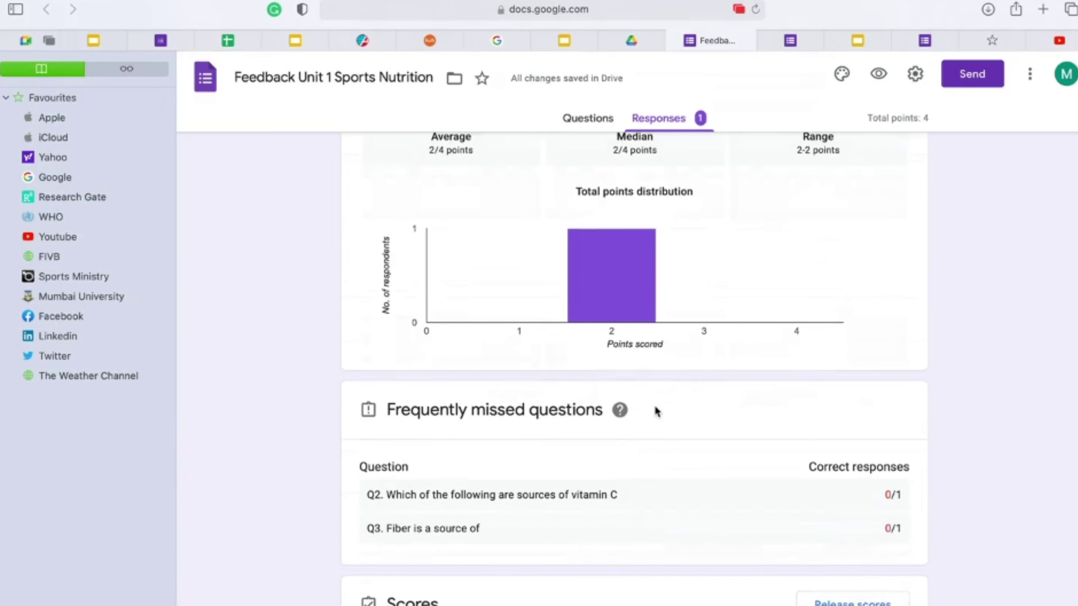
mouse_move(629, 309)
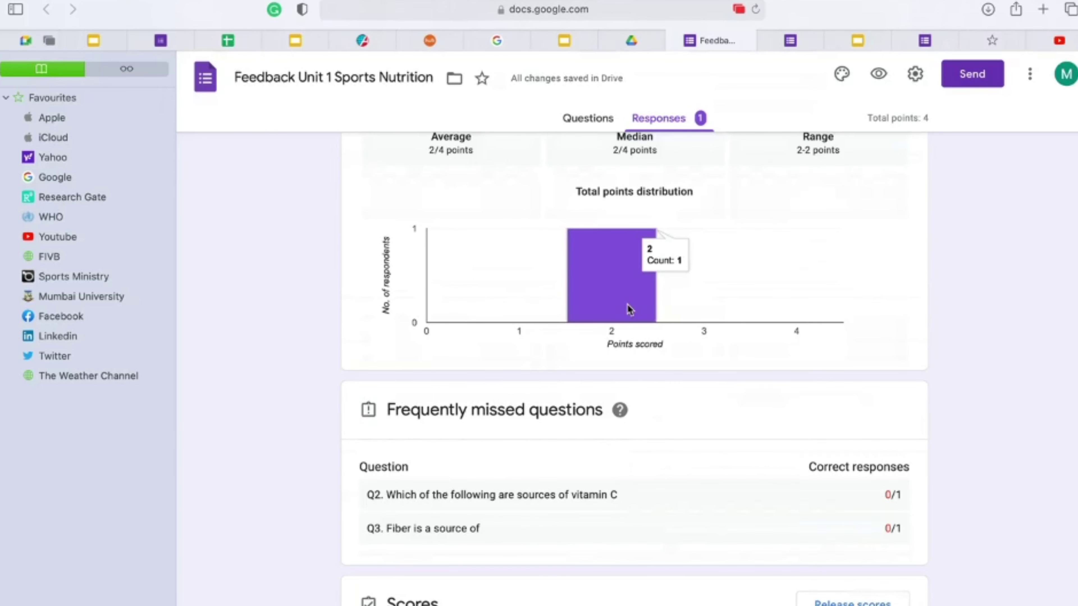
scroll(627, 305, down, 5)
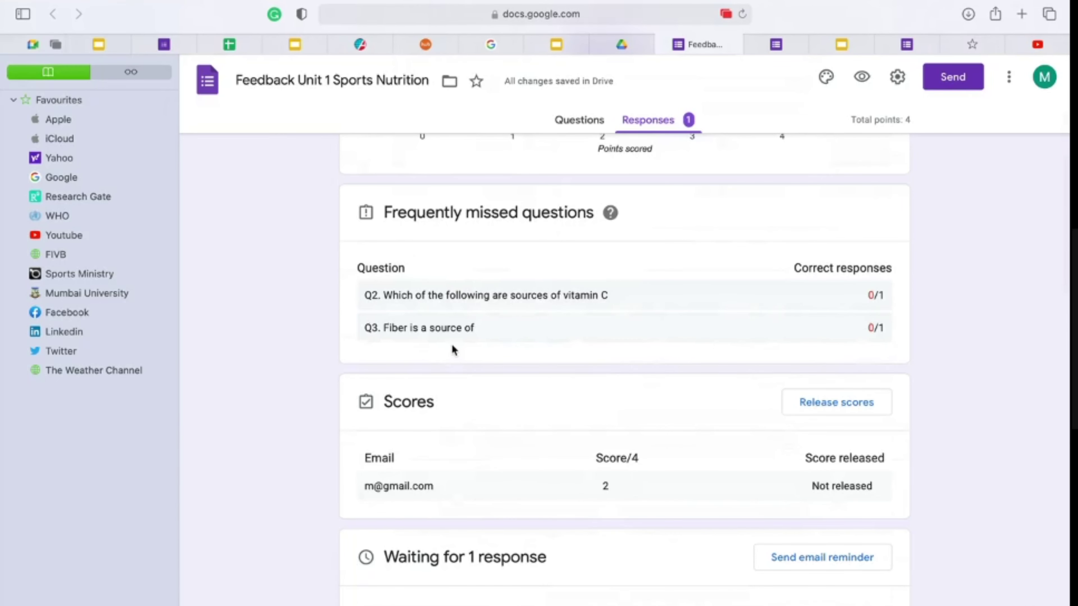
scroll(495, 348, down, 5)
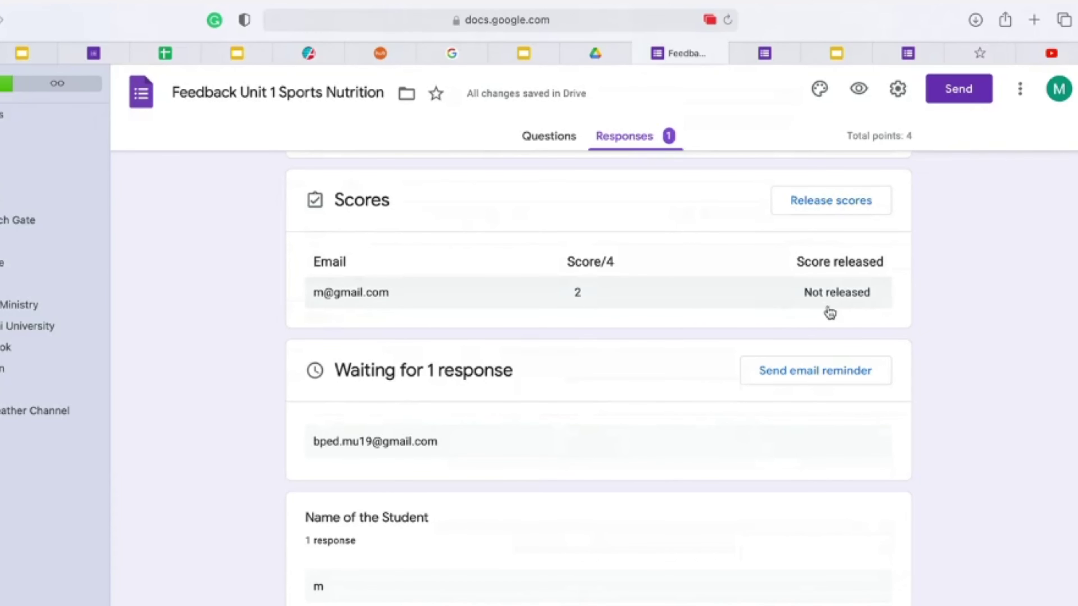
scroll(758, 313, down, 3)
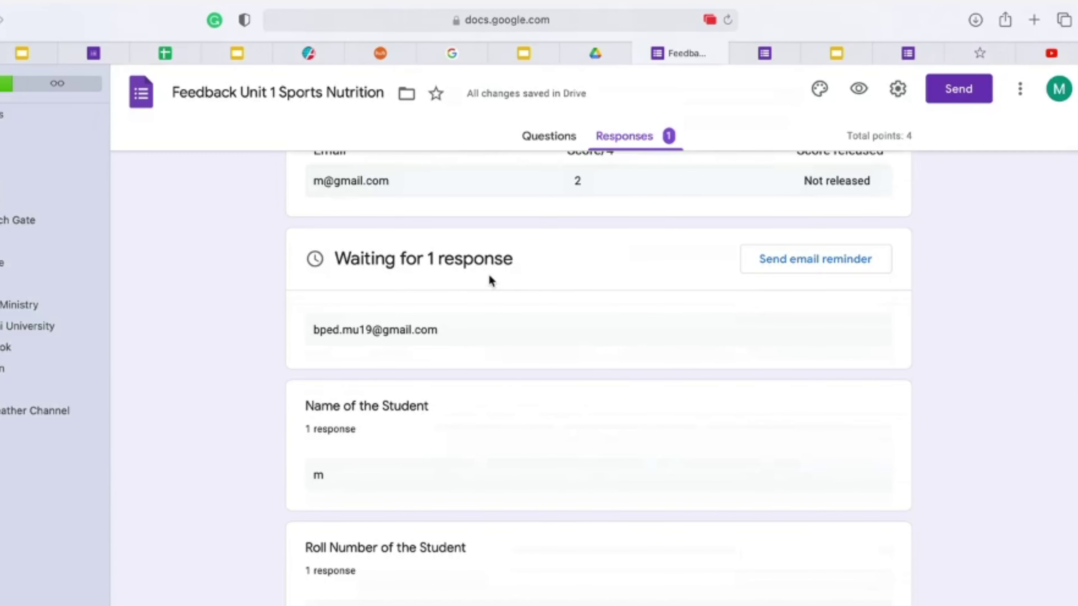
scroll(523, 401, down, 10)
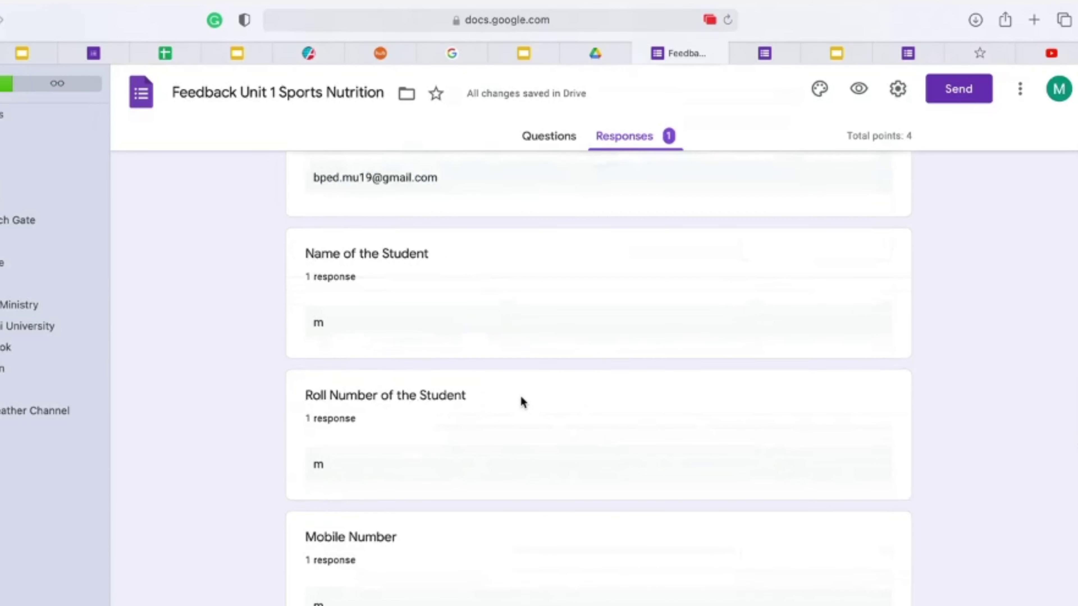
scroll(522, 399, up, 1)
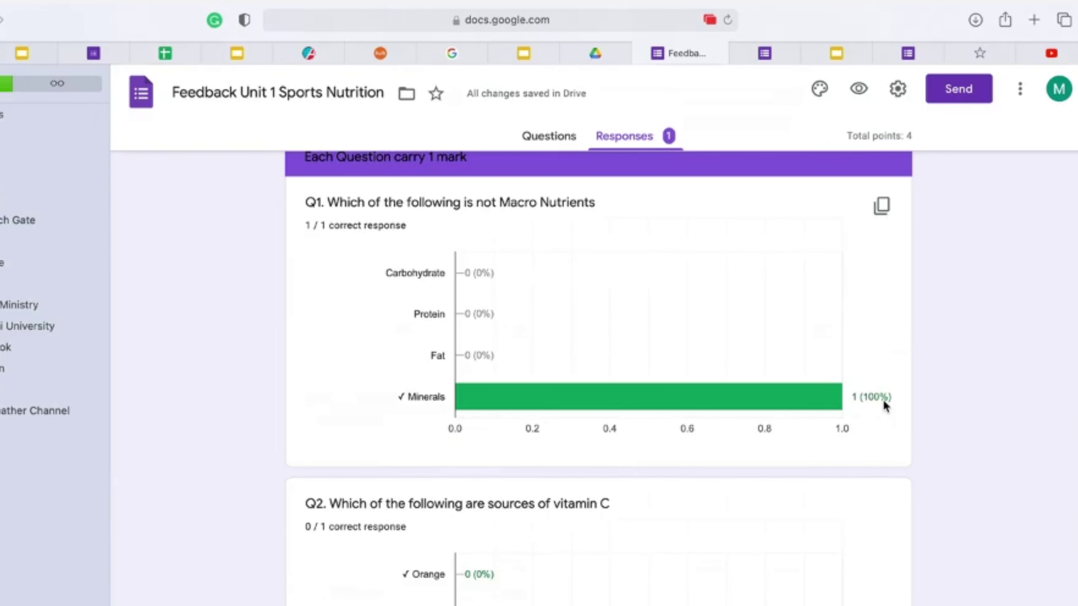
Step: Inspect the Q2–Q4 response charts of the feedback form and scroll back to the top
mouse_move(573, 402)
mouse_move(531, 402)
mouse_move(780, 396)
scroll(508, 332, down, 6)
scroll(707, 437, up, 2)
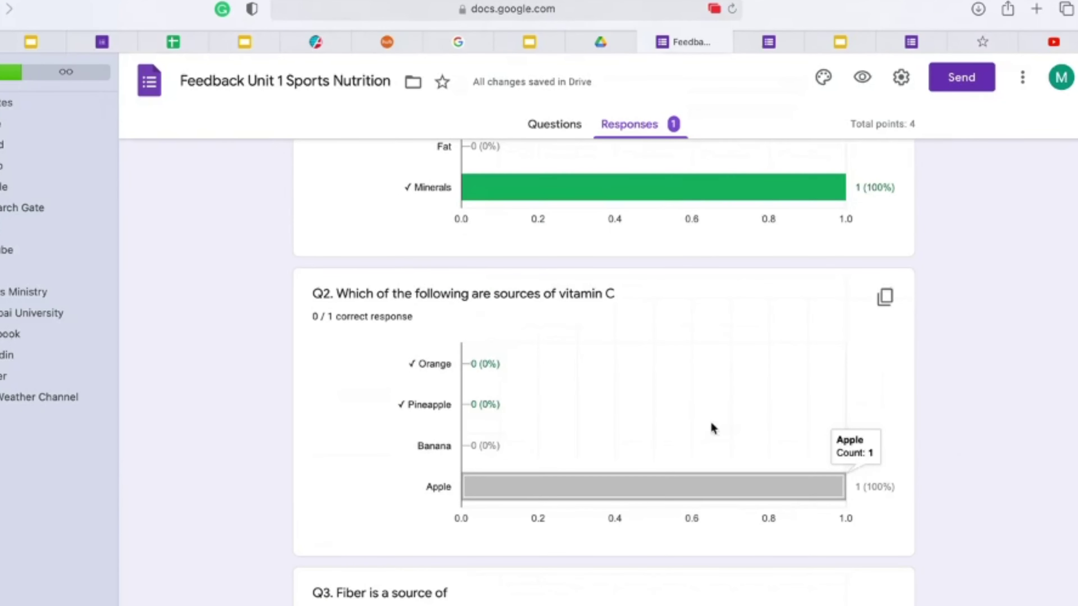
mouse_move(697, 205)
scroll(657, 294, down, 10)
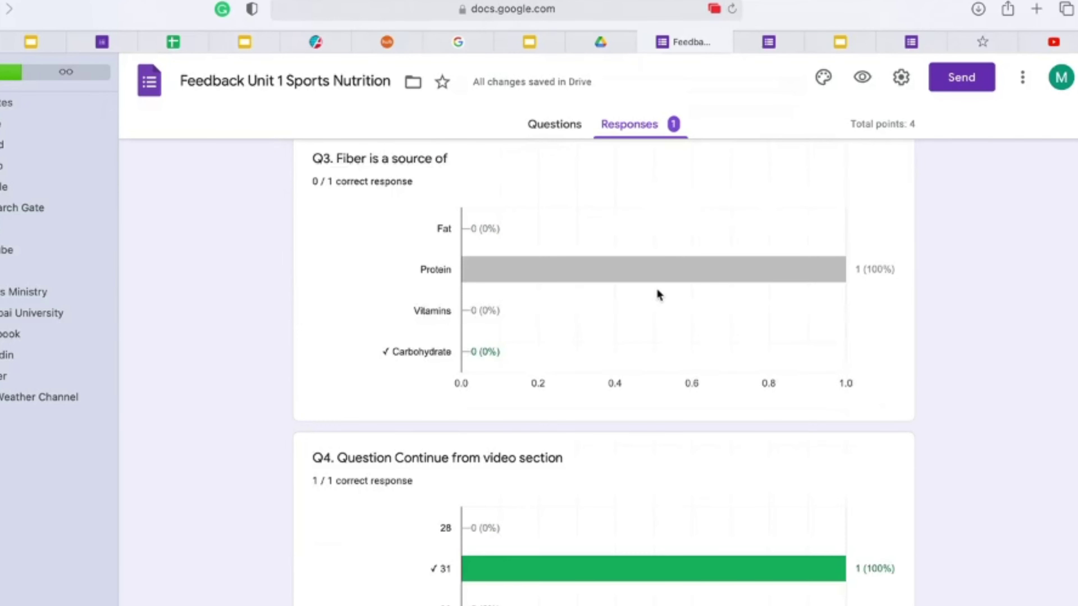
scroll(659, 295, down, 2)
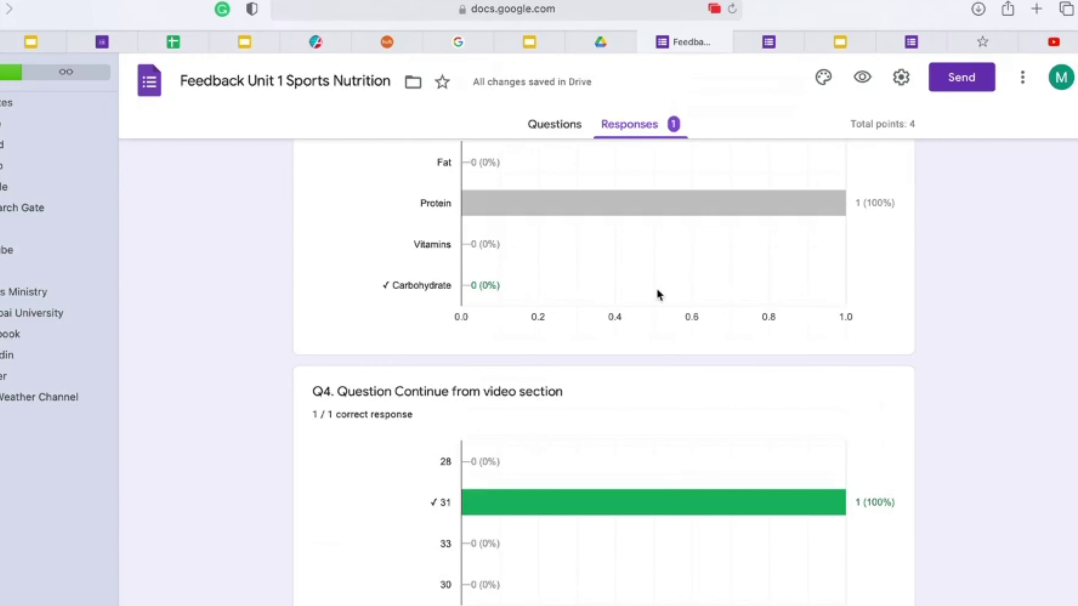
scroll(658, 294, up, 20)
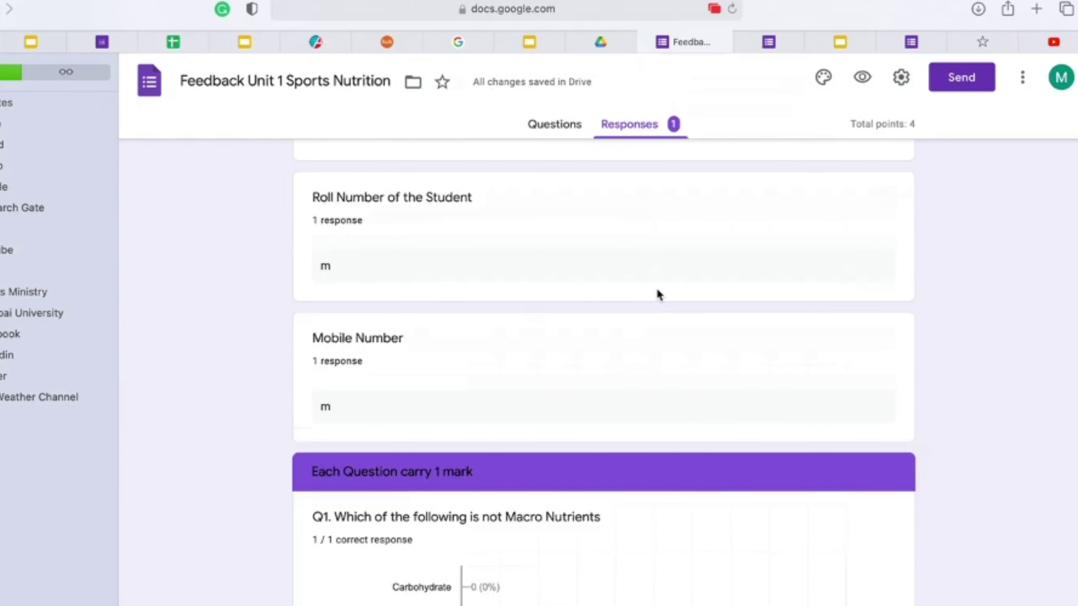
scroll(657, 293, up, 15)
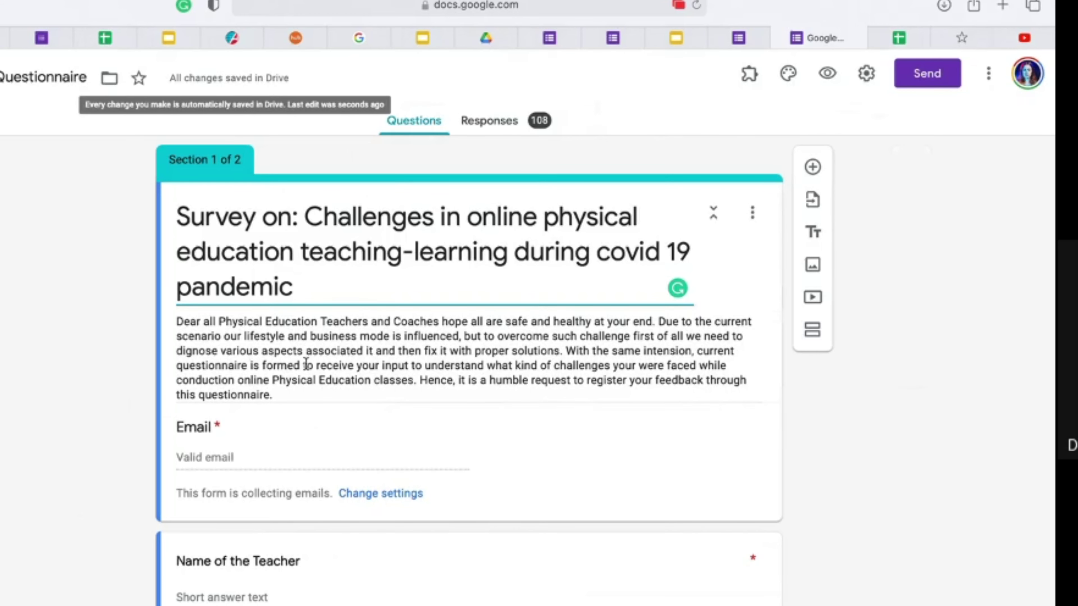
scroll(314, 375, down, 4)
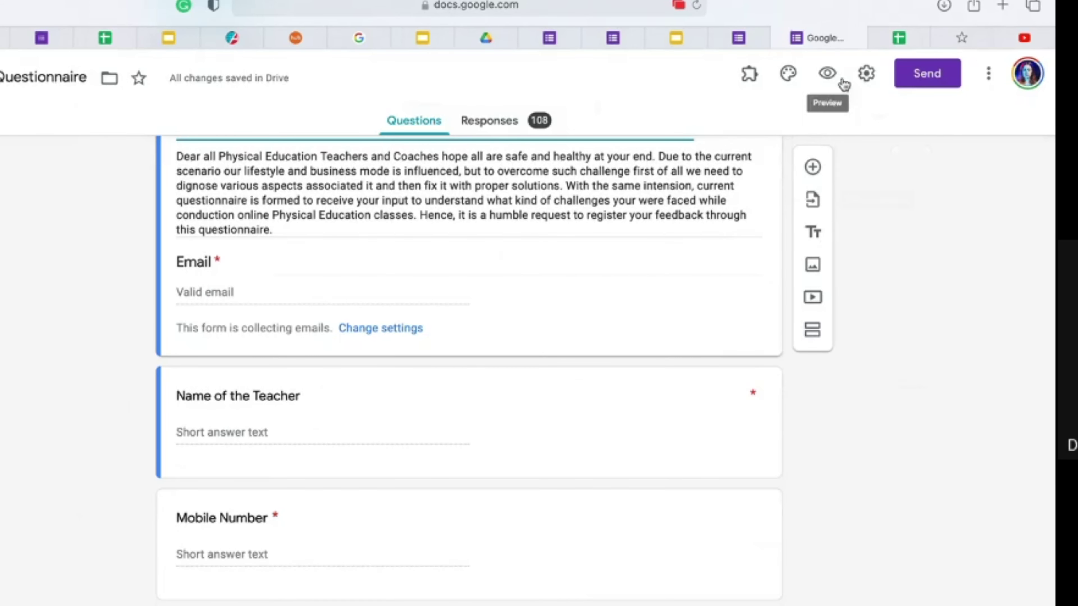
click(866, 75)
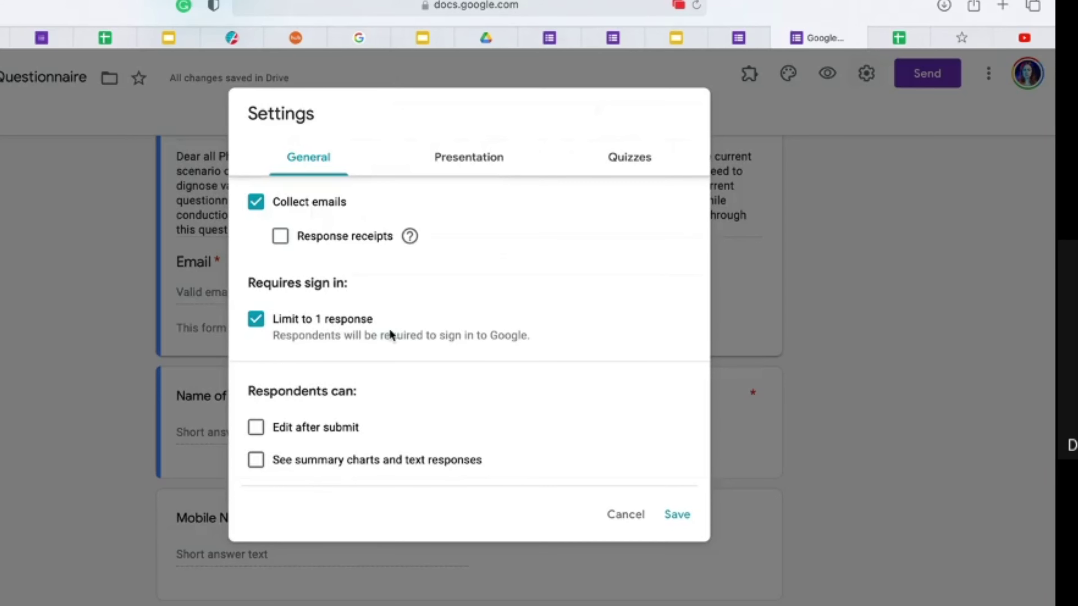
click(99, 327)
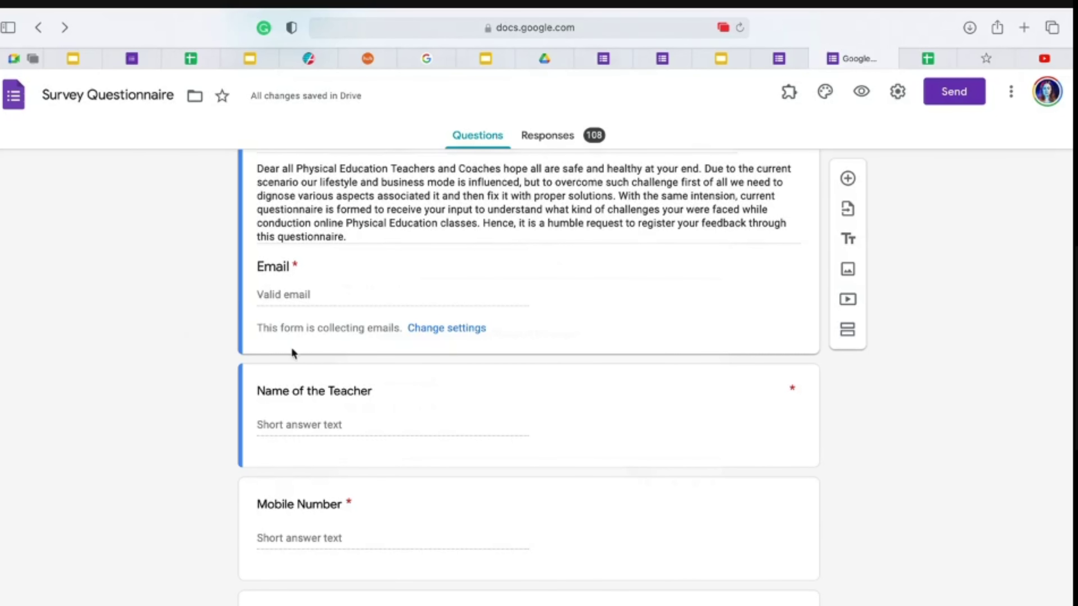
Step: Scroll through the sections of the covid-19 online physical education survey
scroll(348, 451, down, 4)
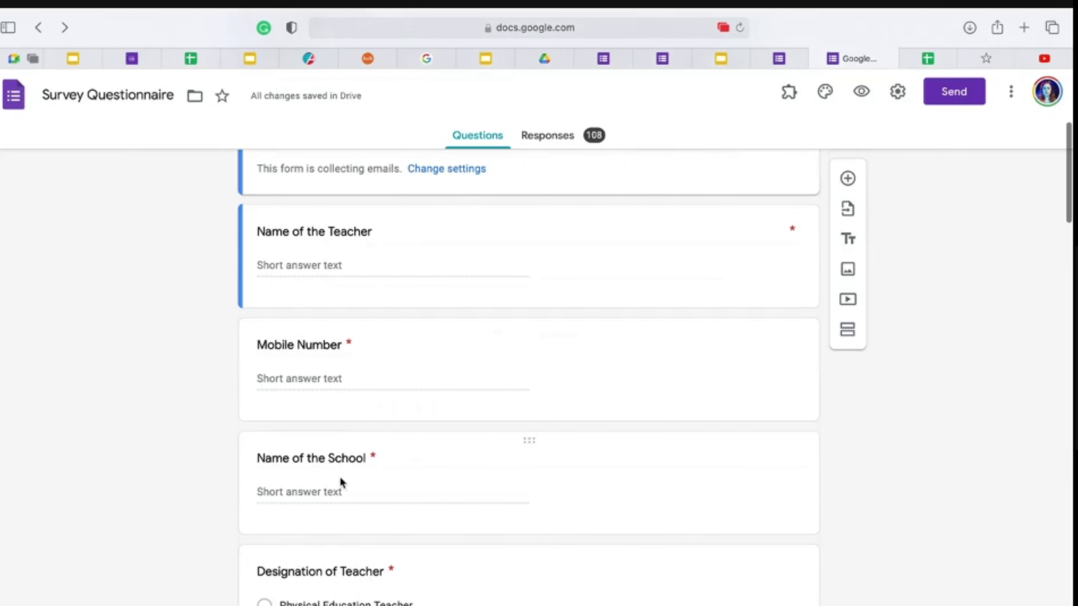
scroll(339, 477, down, 5)
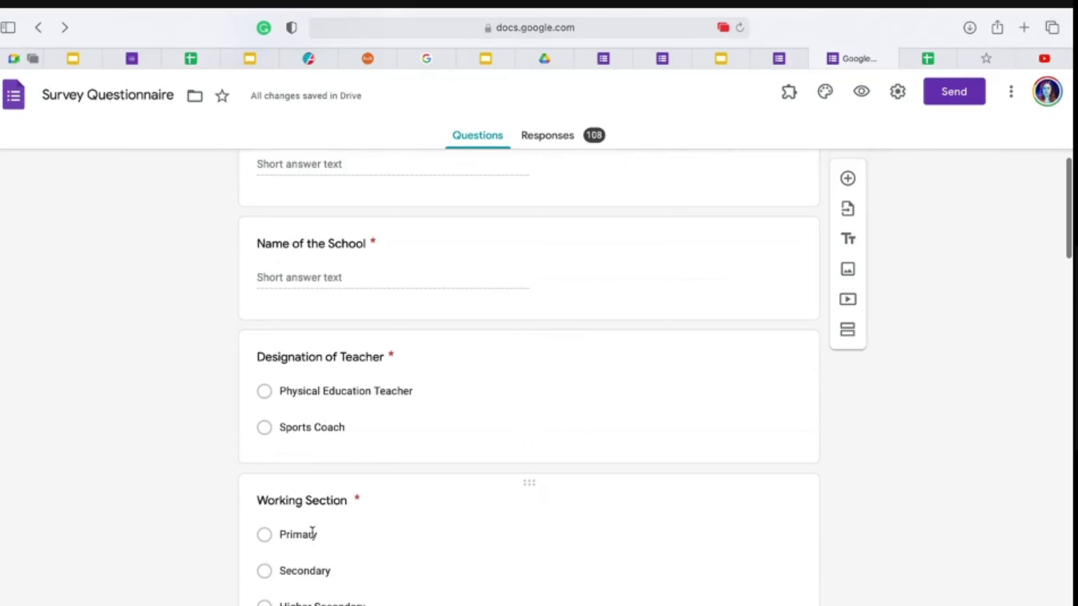
scroll(331, 536, down, 5)
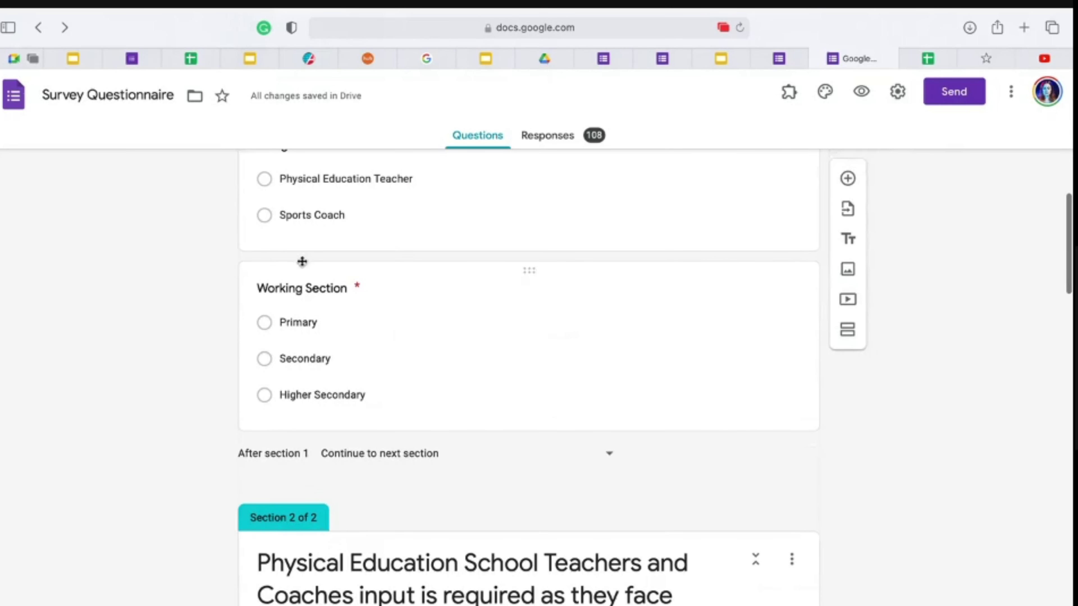
scroll(399, 482, down, 5)
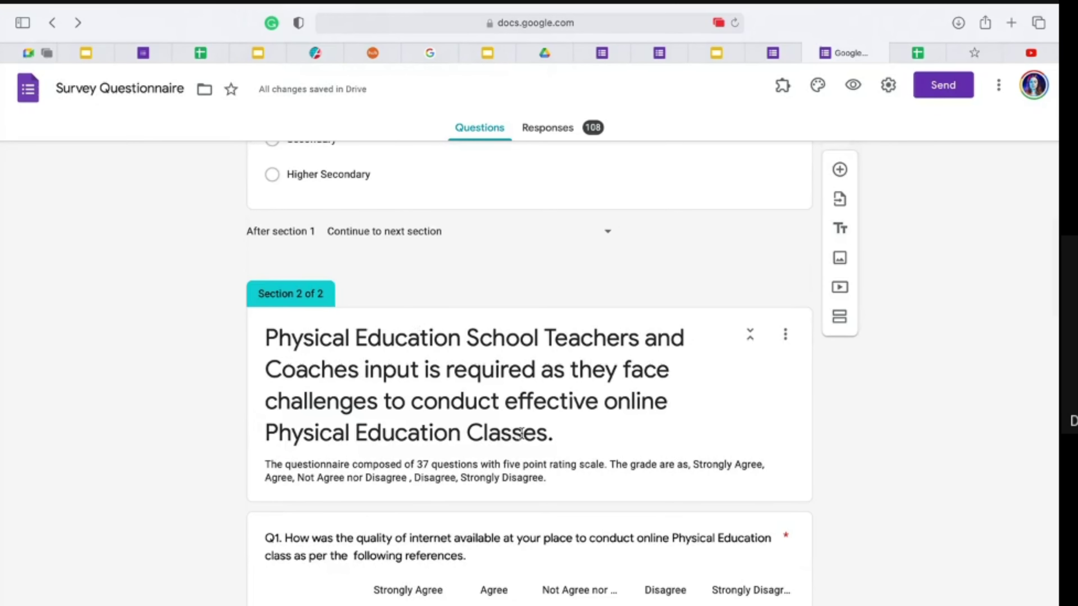
scroll(427, 498, down, 5)
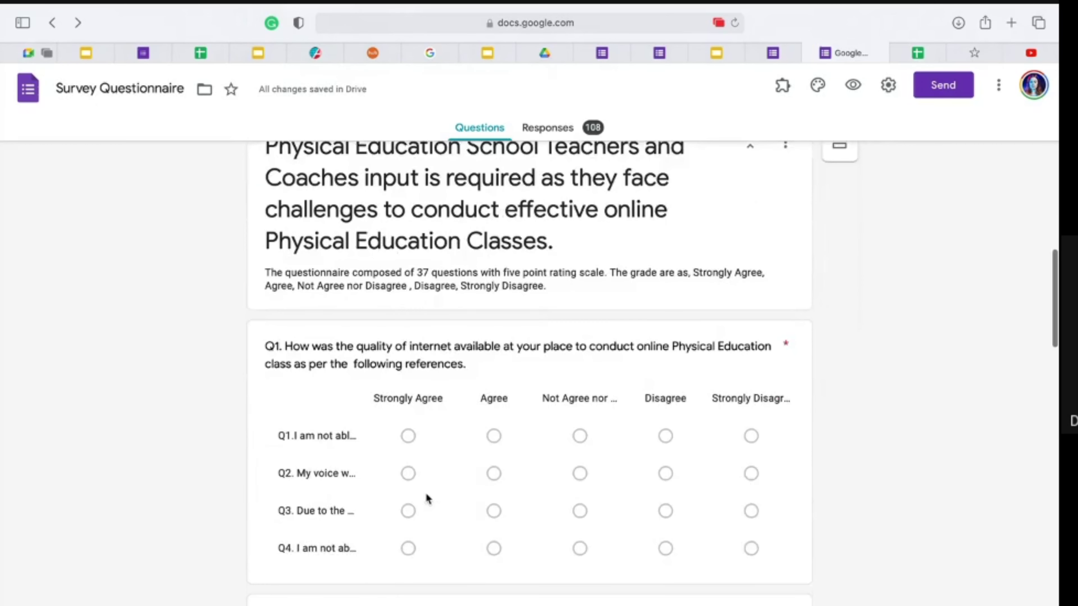
scroll(428, 499, down, 2)
scroll(429, 499, down, 1)
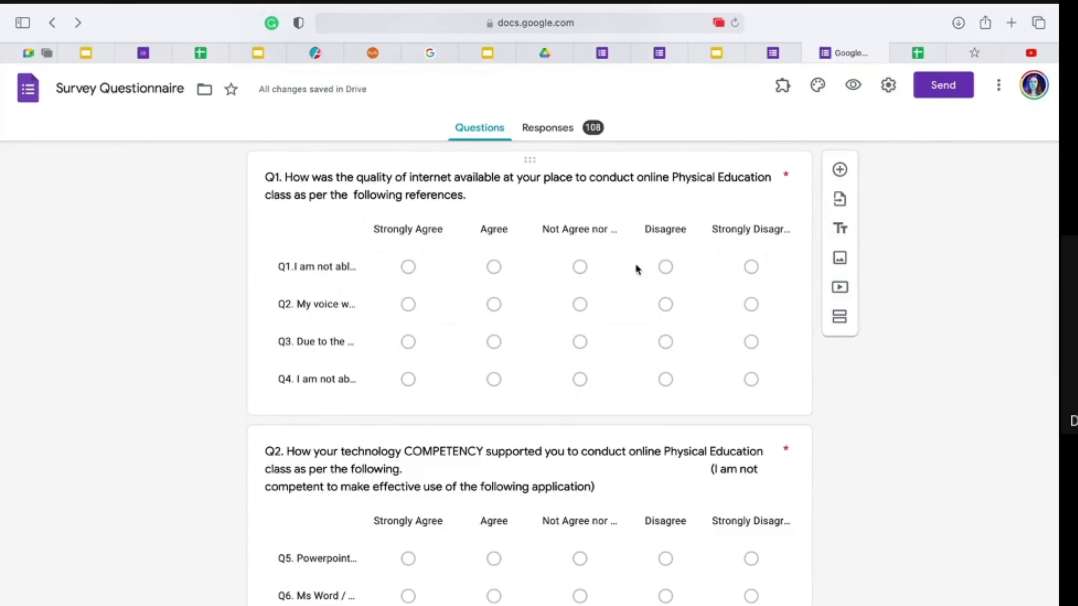
scroll(642, 409, down, 8)
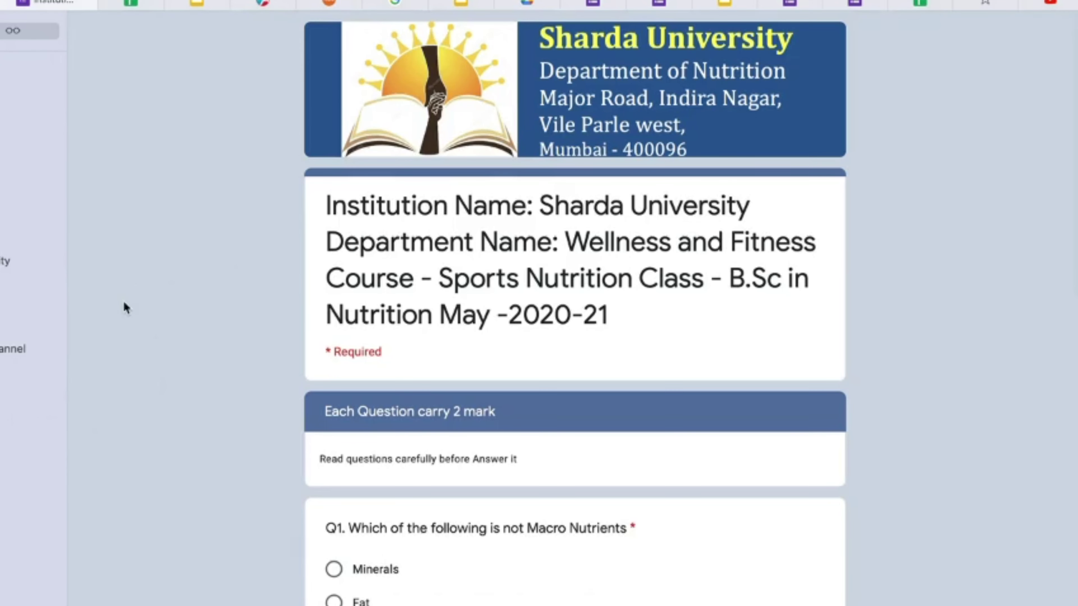
scroll(123, 300, down, 3)
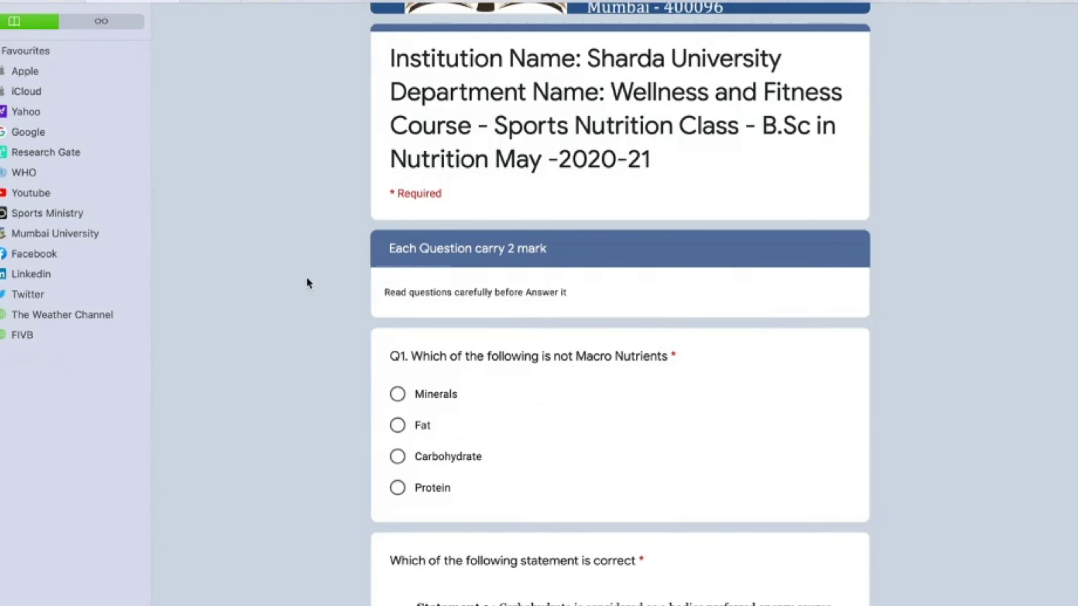
scroll(306, 276, up, 3)
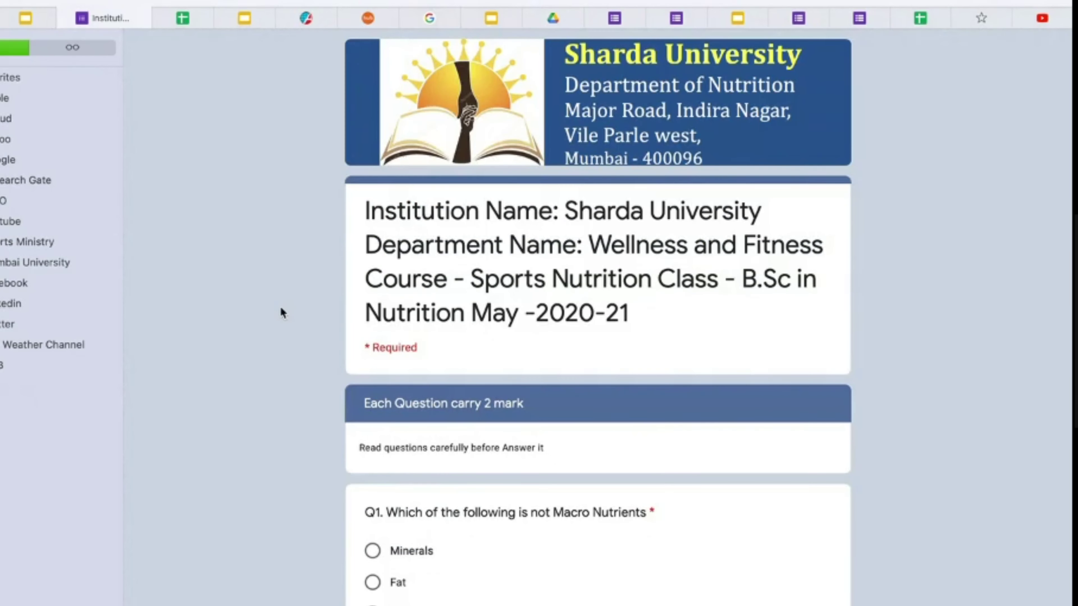